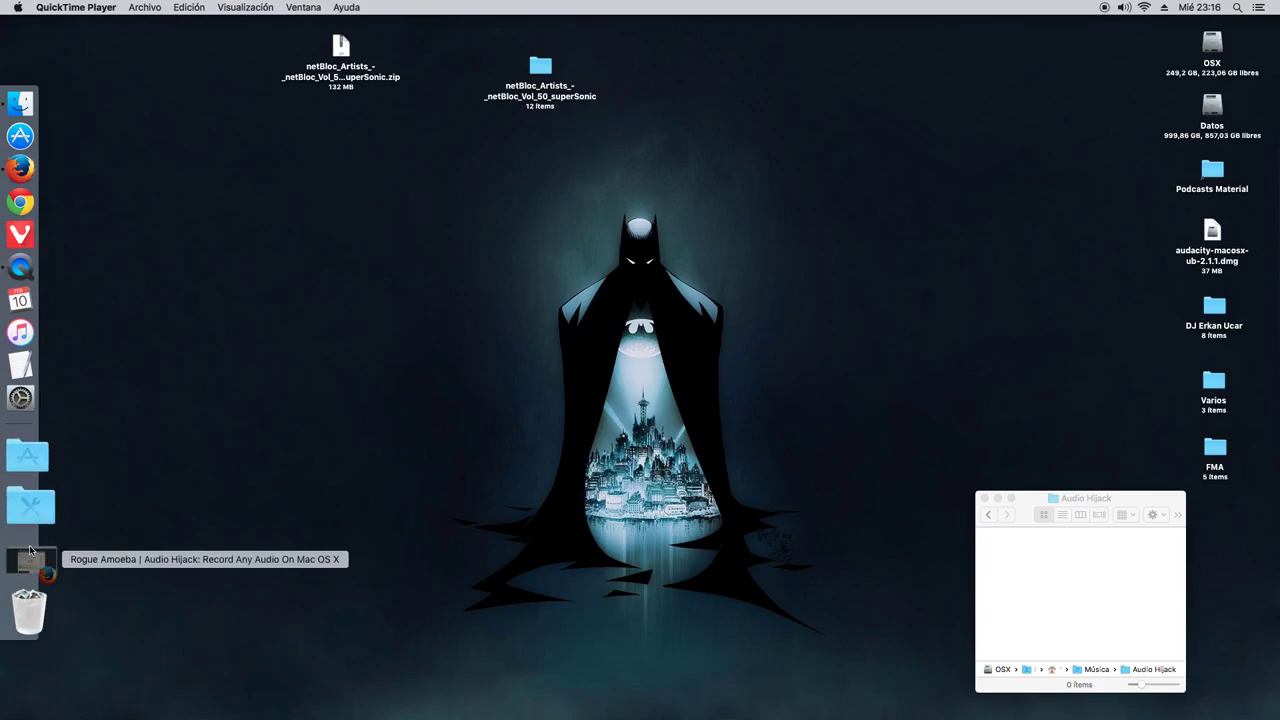
# Examine the Audio Hijack product page in the minimized Firefox window, including its download, purchase and feature sections, and quit Firefox.
pyautogui.click(20, 556)
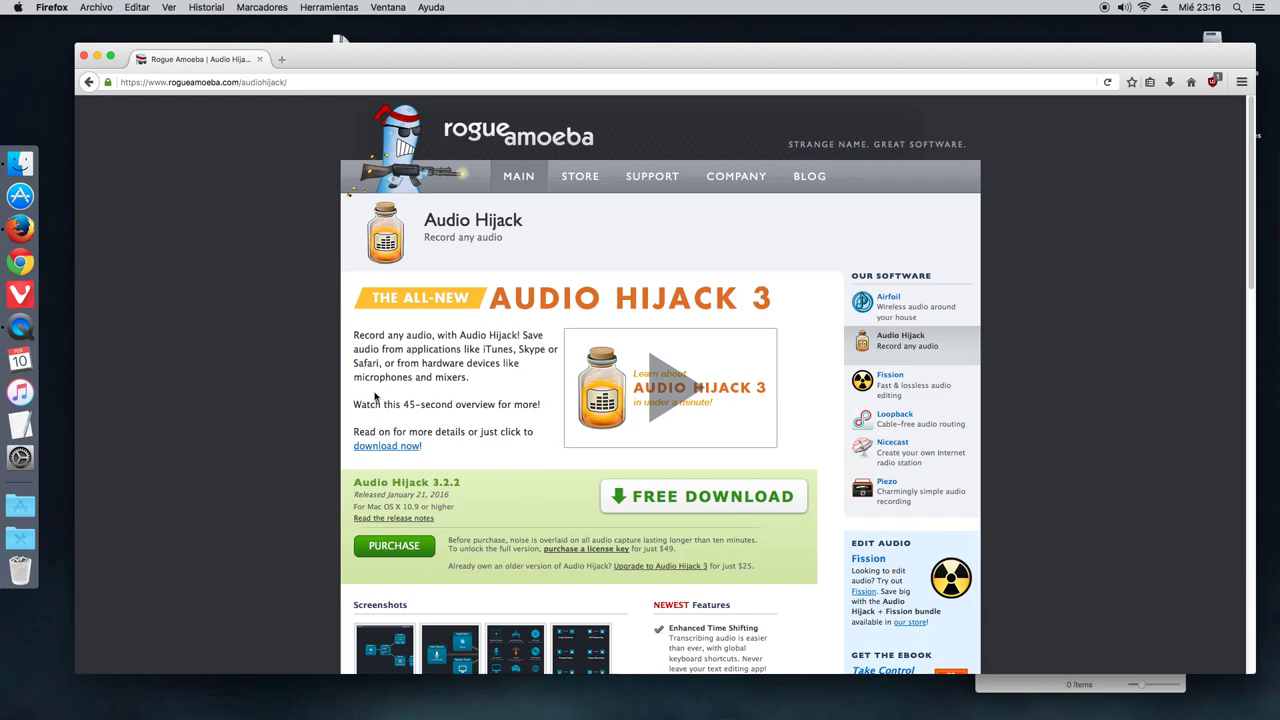
pyautogui.scroll(-2, 256, 385)
pyautogui.scroll(-2, 256, 385)
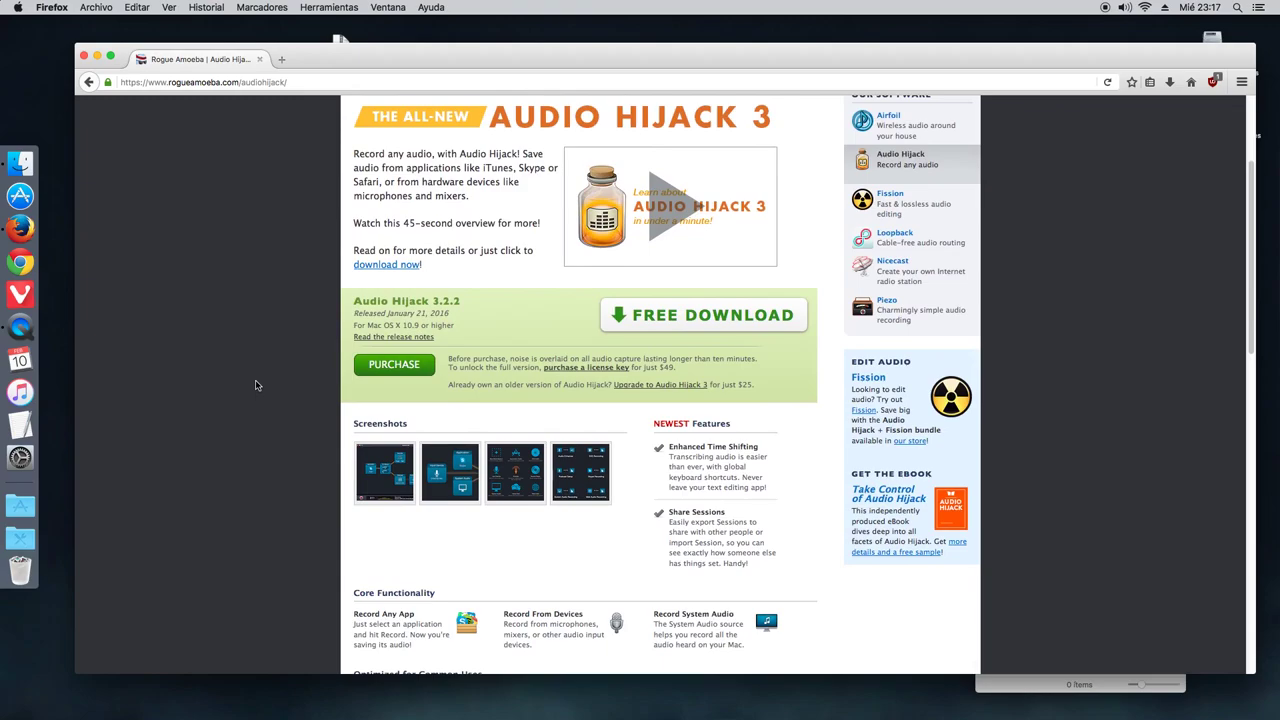
pyautogui.scroll(4, 256, 385)
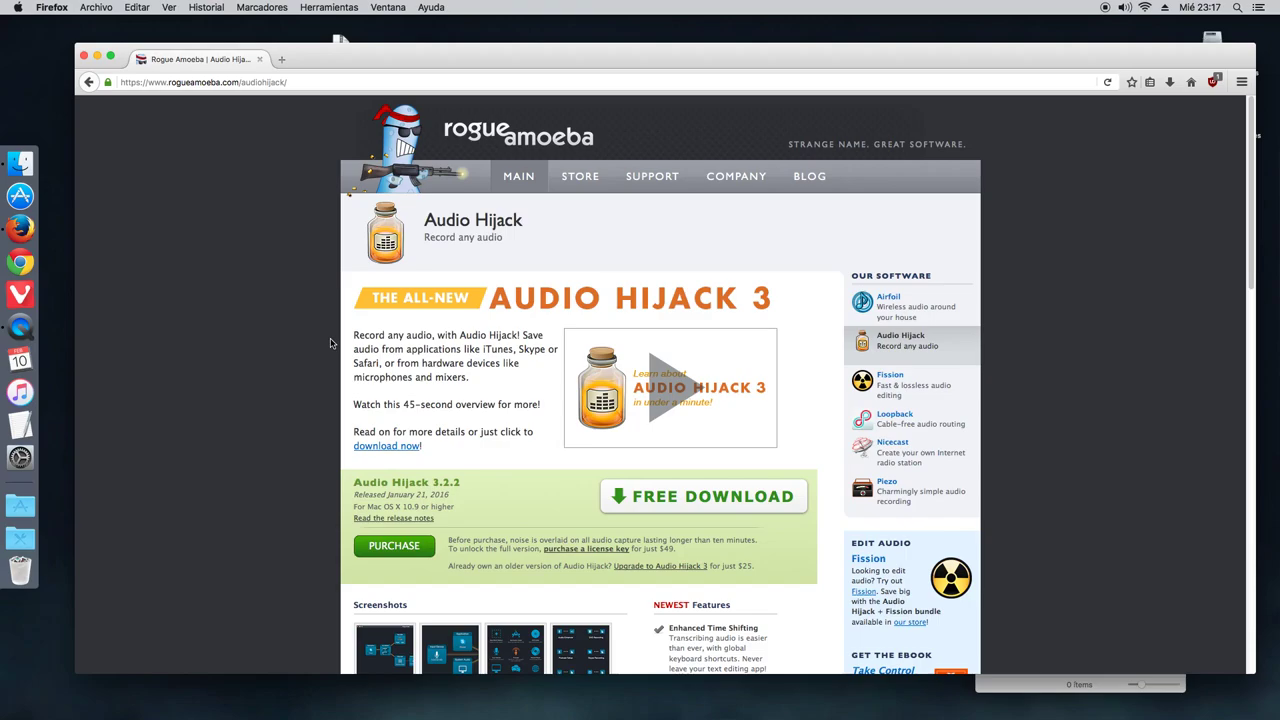
pyautogui.scroll(-4, 315, 342)
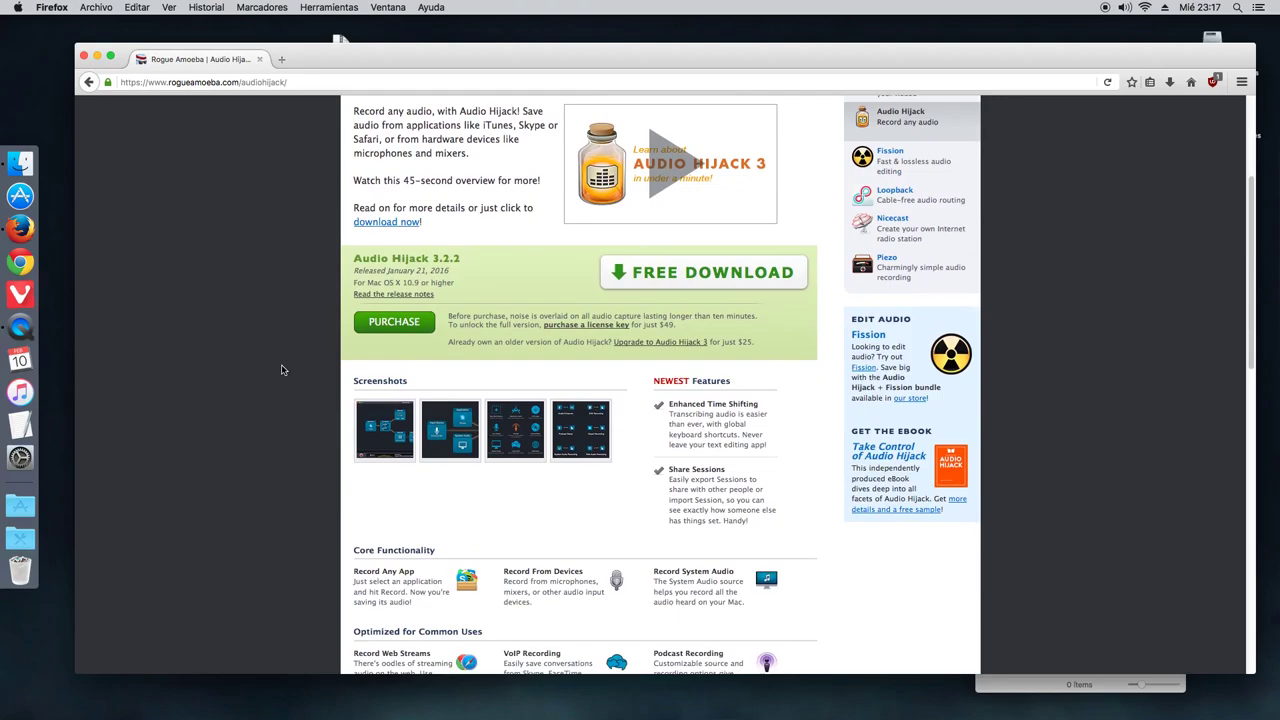
pyautogui.scroll(4, 279, 368)
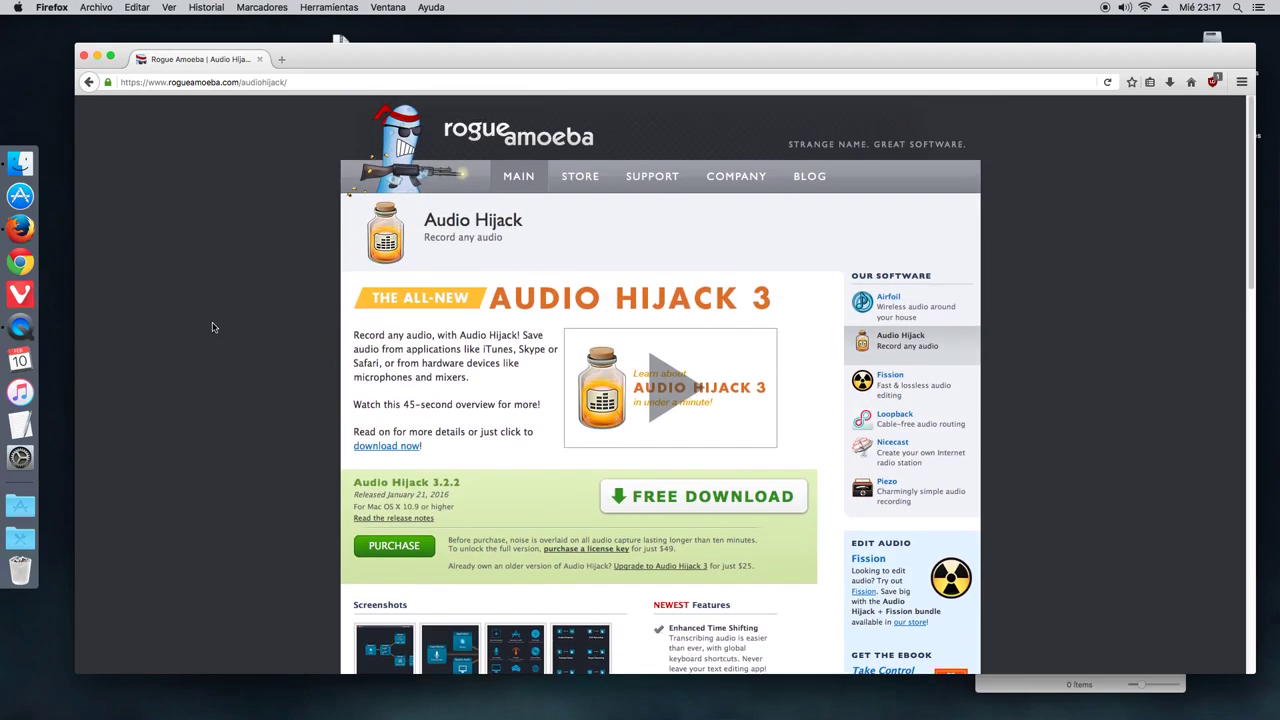
pyautogui.scroll(-4, 205, 324)
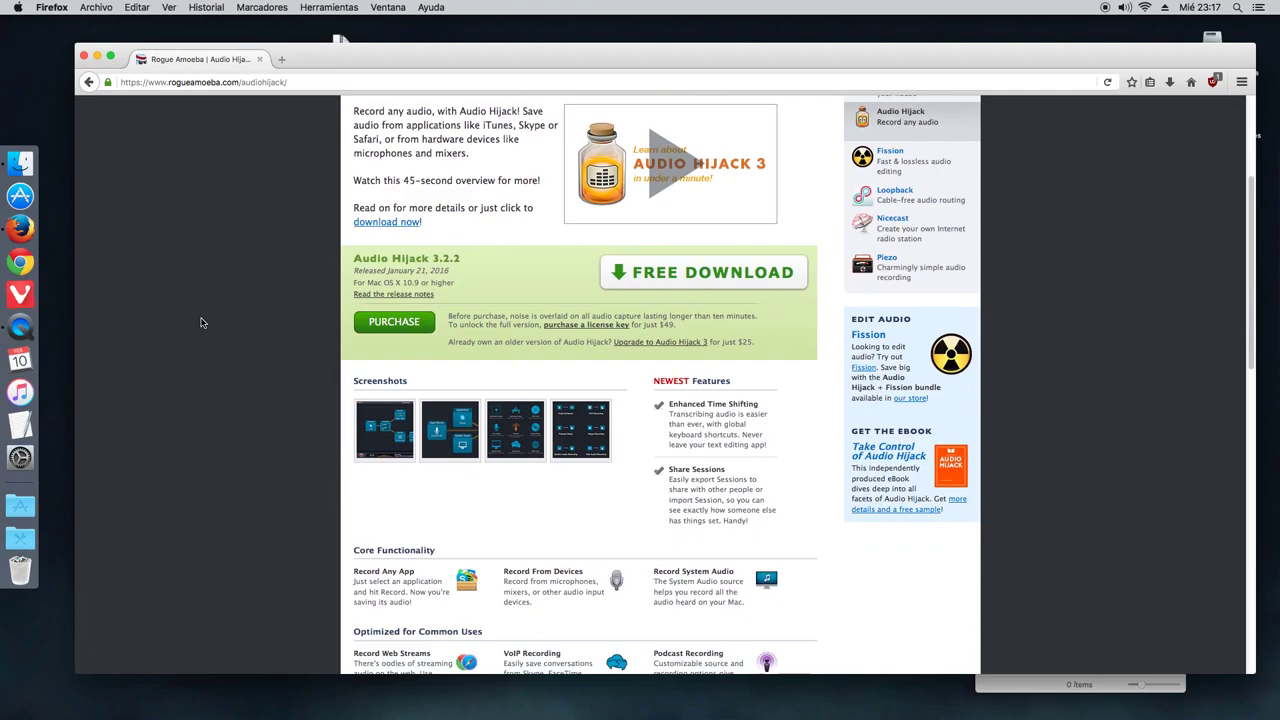
pyautogui.scroll(-3, 209, 309)
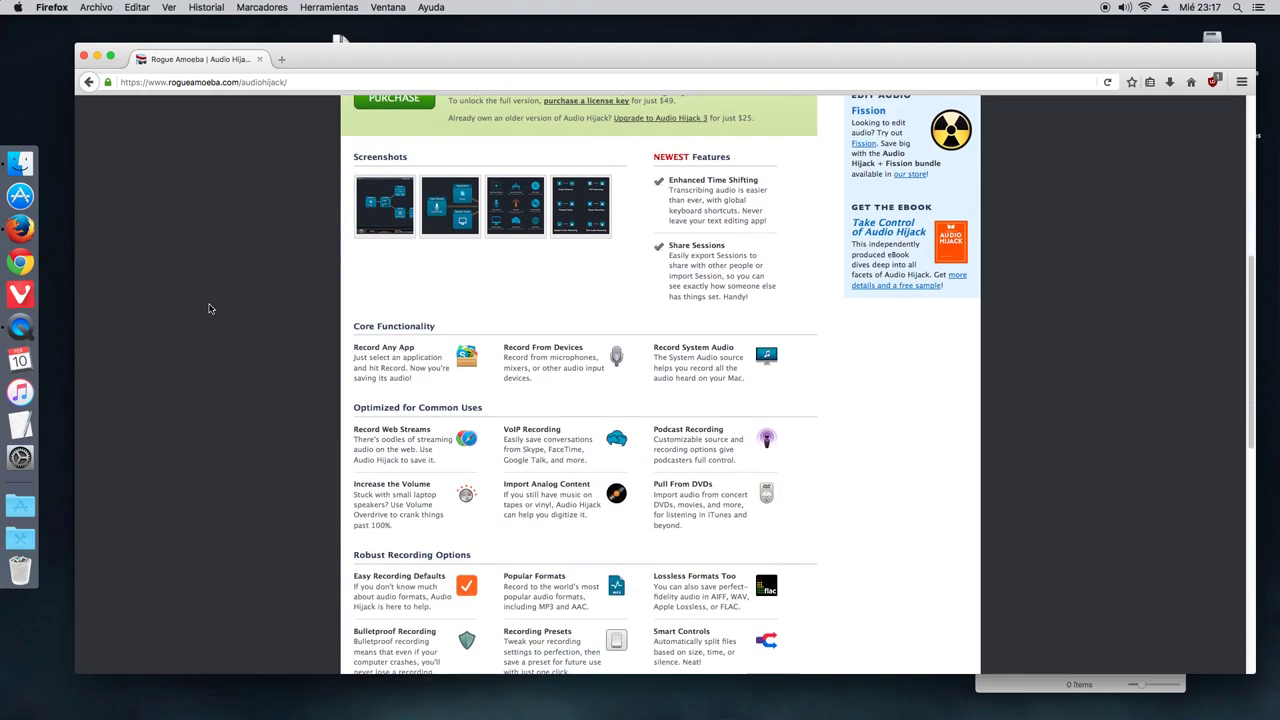
pyautogui.scroll(4, 242, 302)
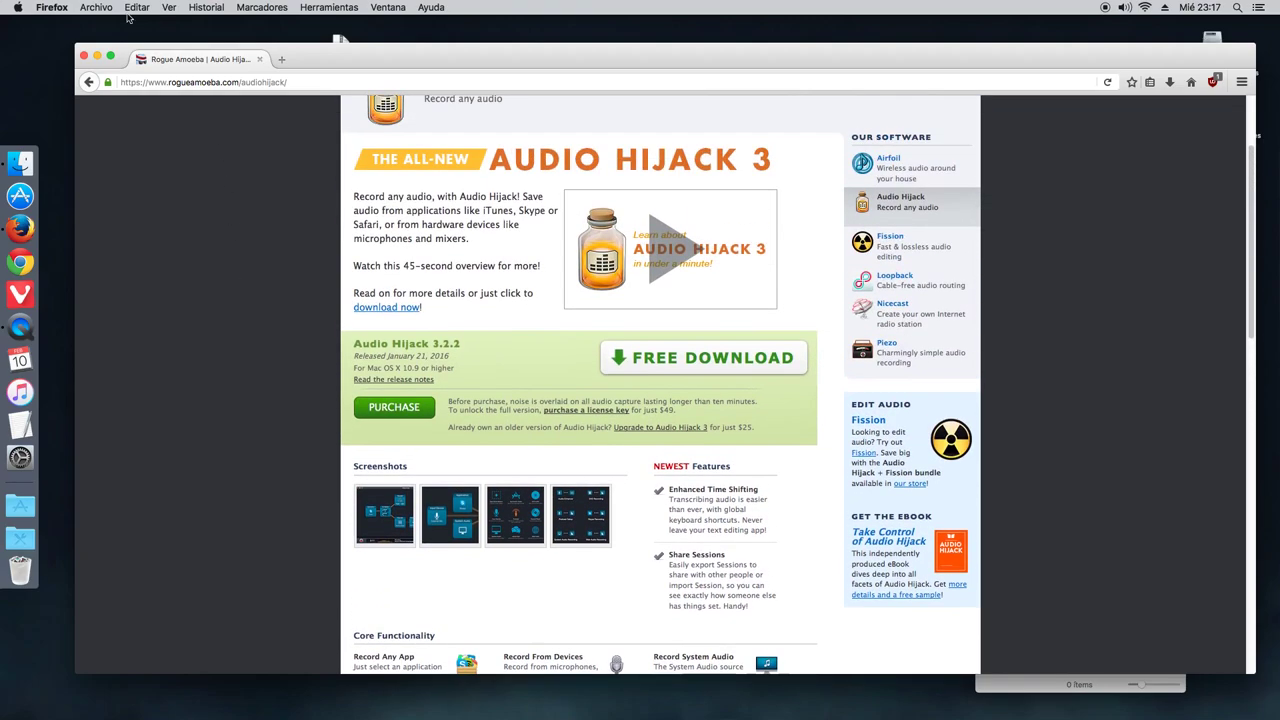
pyautogui.click(52, 7)
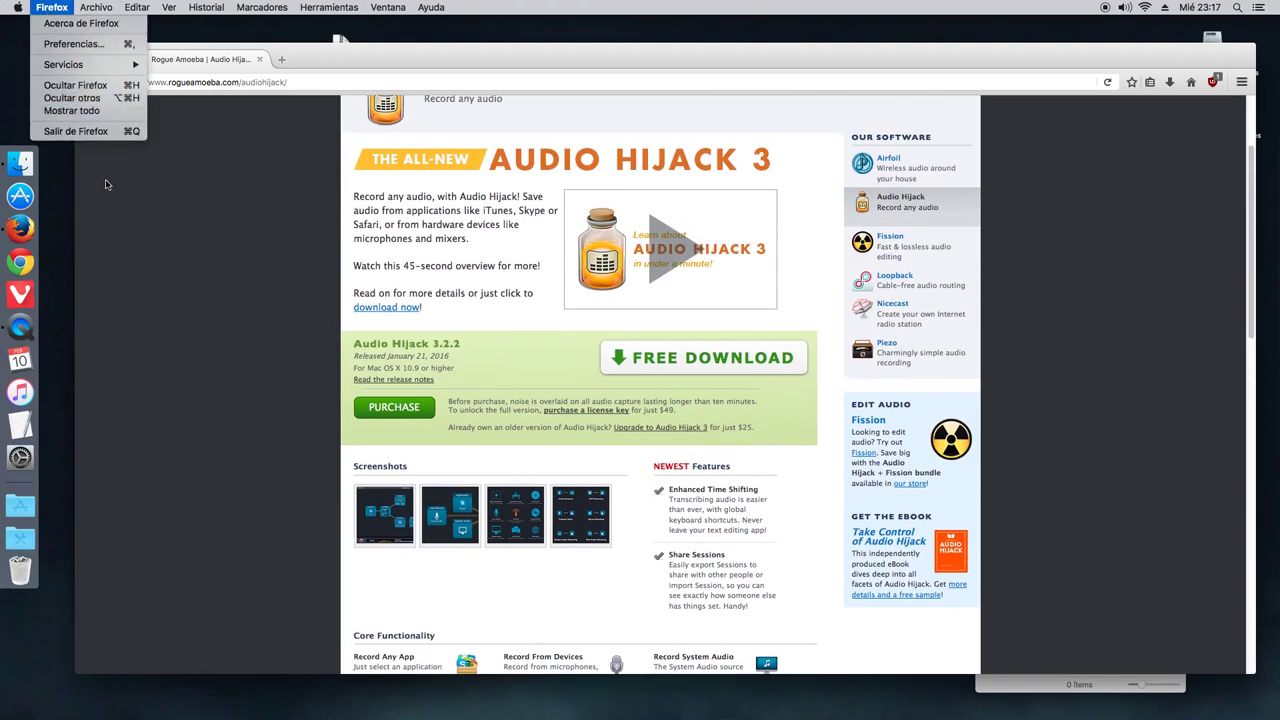
pyautogui.click(76, 131)
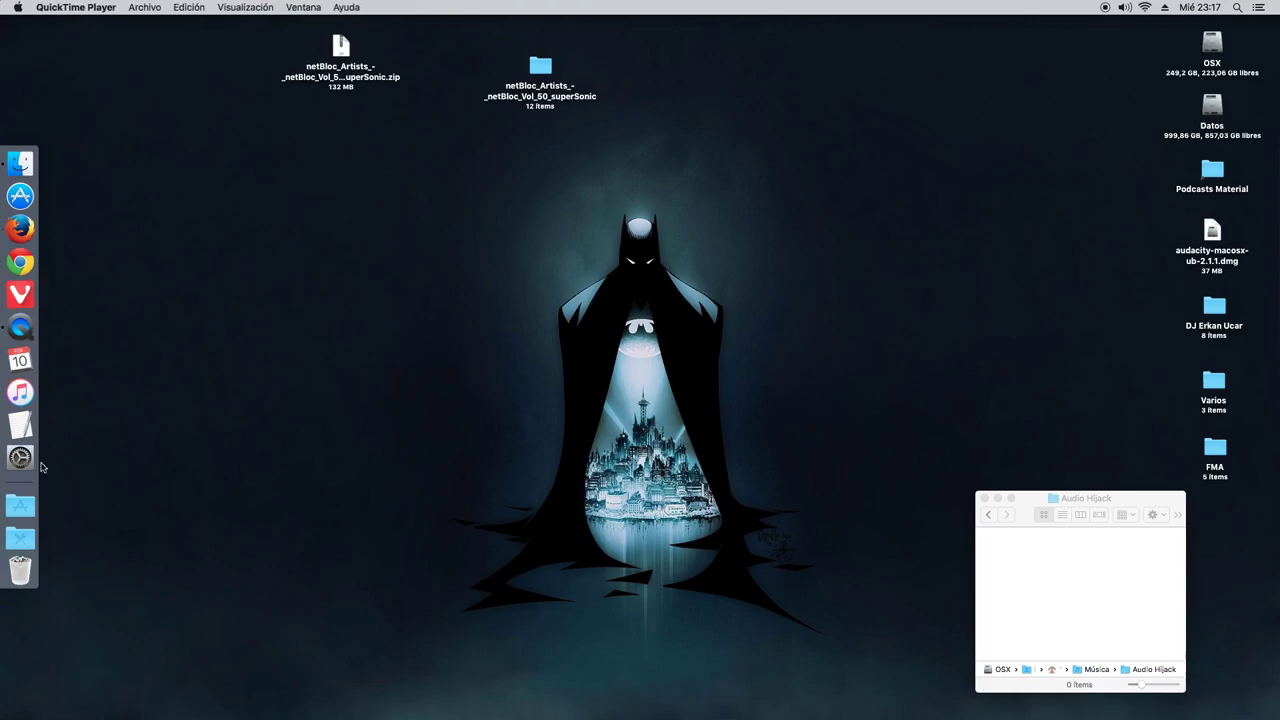
# Launch Audio Hijack from the applications folder and place its window near the desktop's upper-left corner.
pyautogui.click(20, 505)
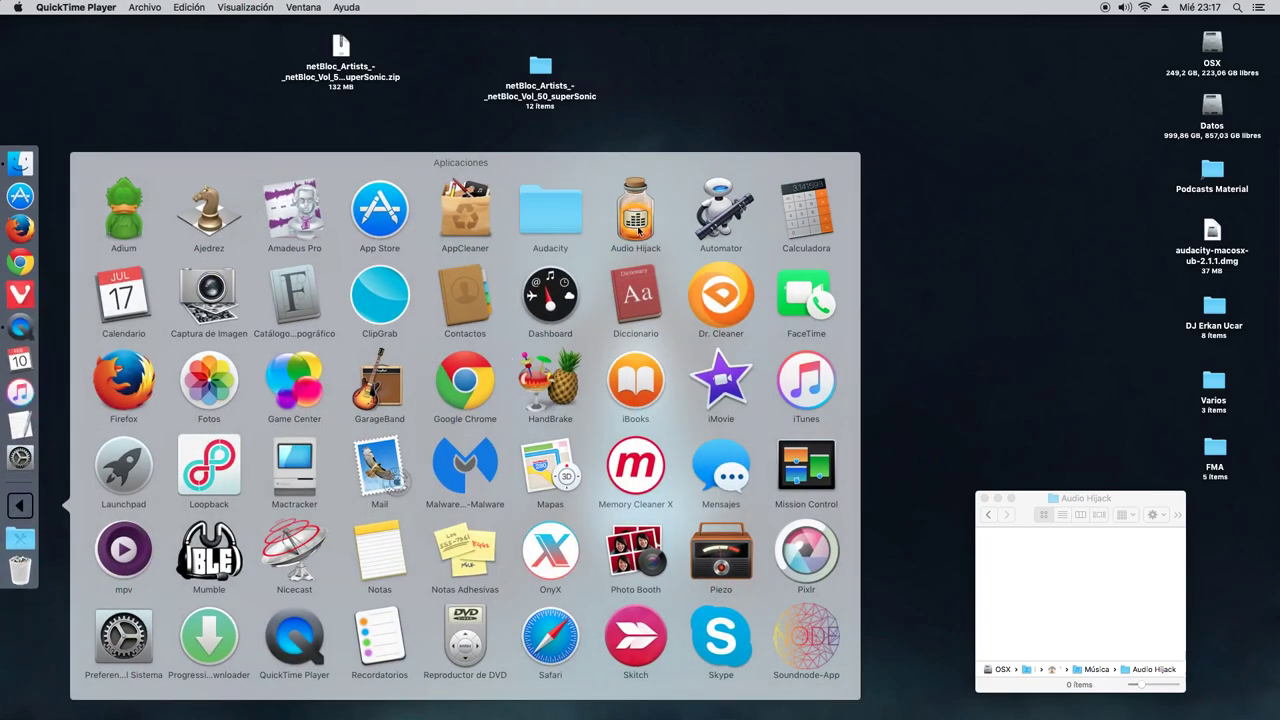
pyautogui.click(637, 231)
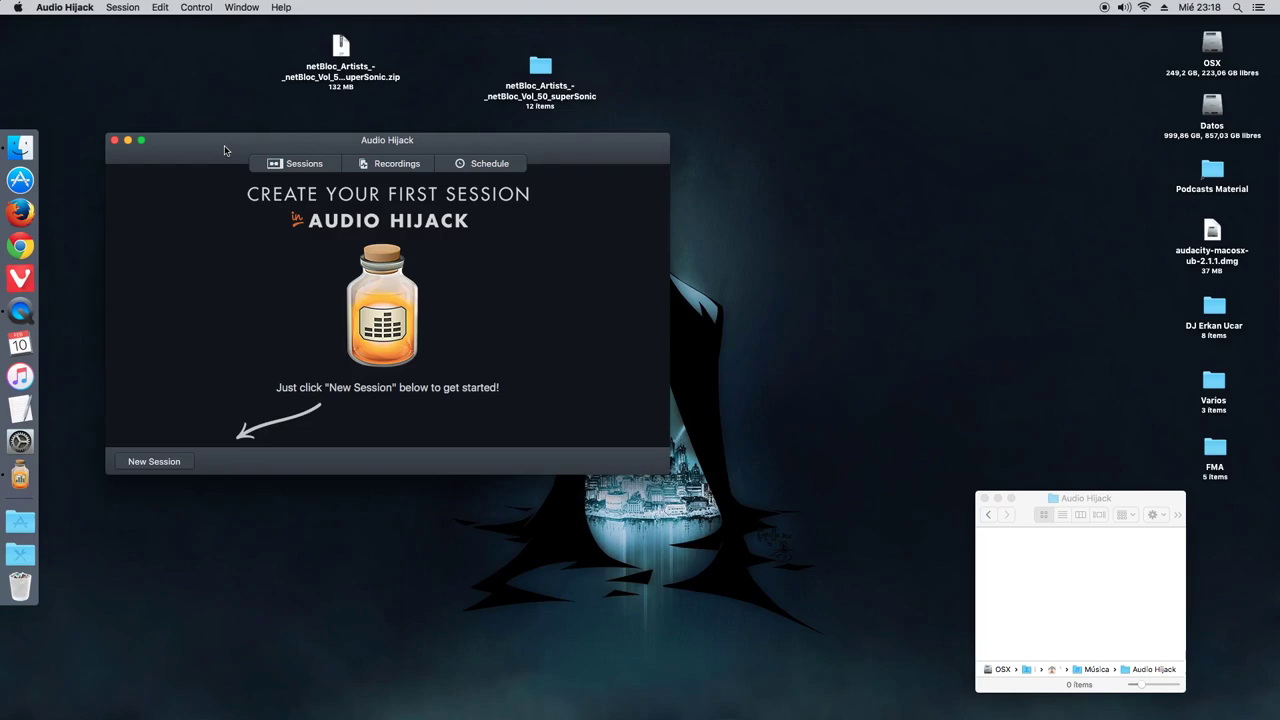
pyautogui.moveTo(191, 151); pyautogui.dragTo(150, 45)
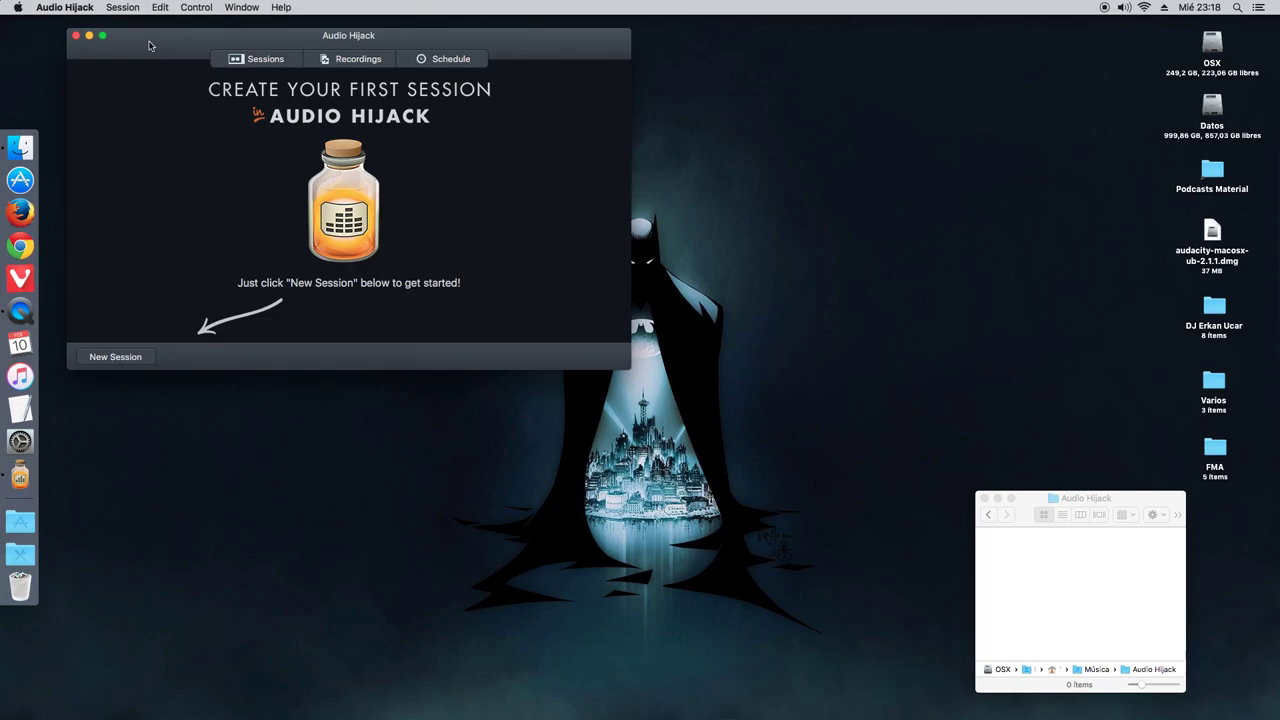
pyautogui.moveTo(165, 42); pyautogui.dragTo(157, 44)
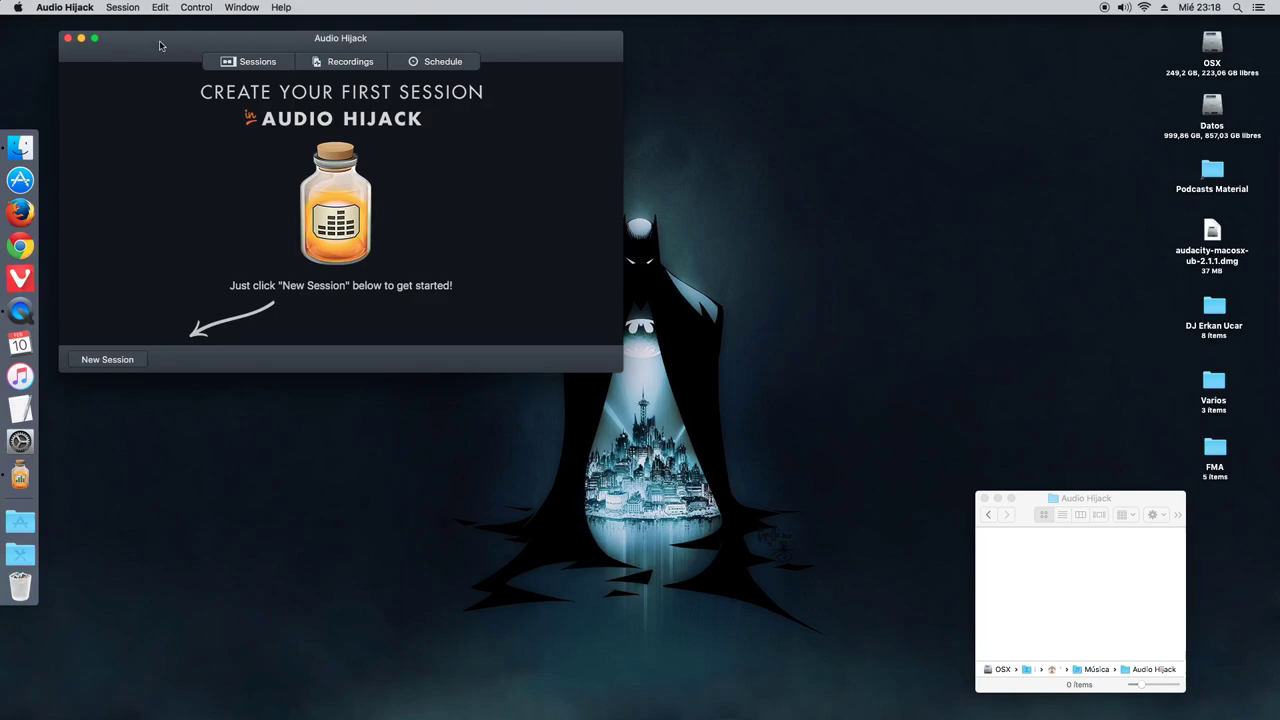
pyautogui.moveTo(157, 44); pyautogui.dragTo(176, 59)
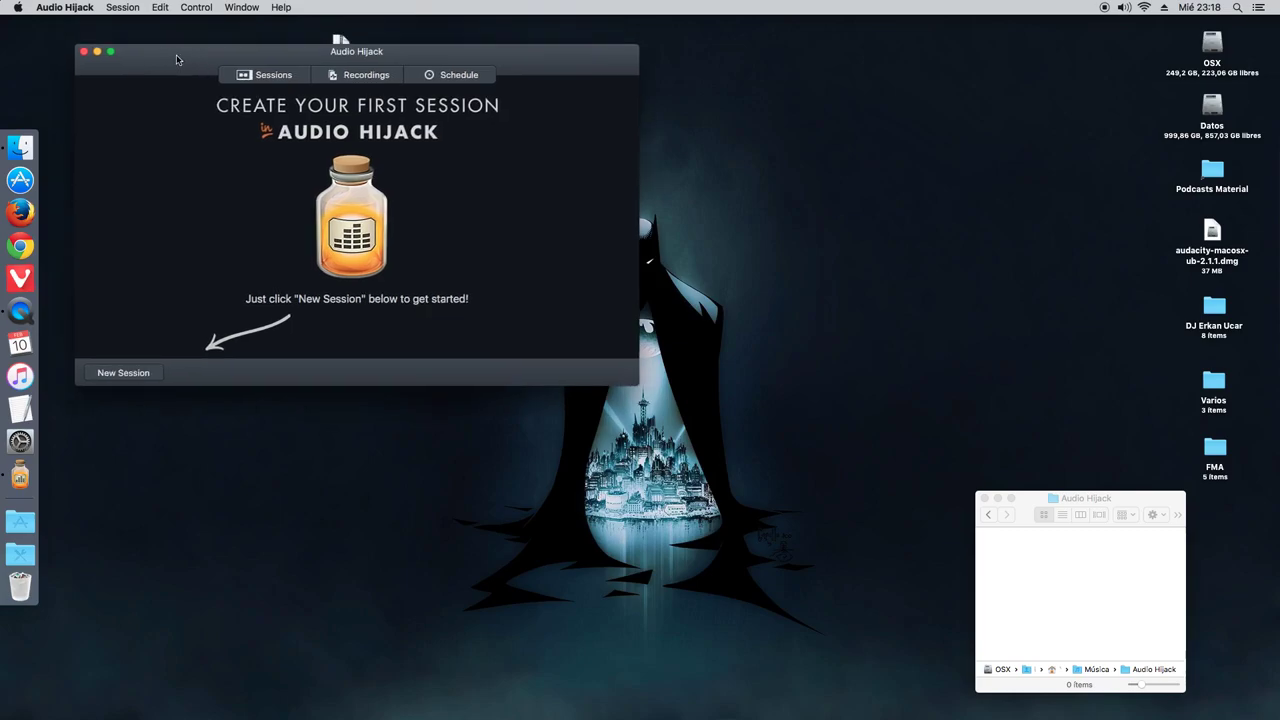
pyautogui.moveTo(176, 59); pyautogui.dragTo(159, 45)
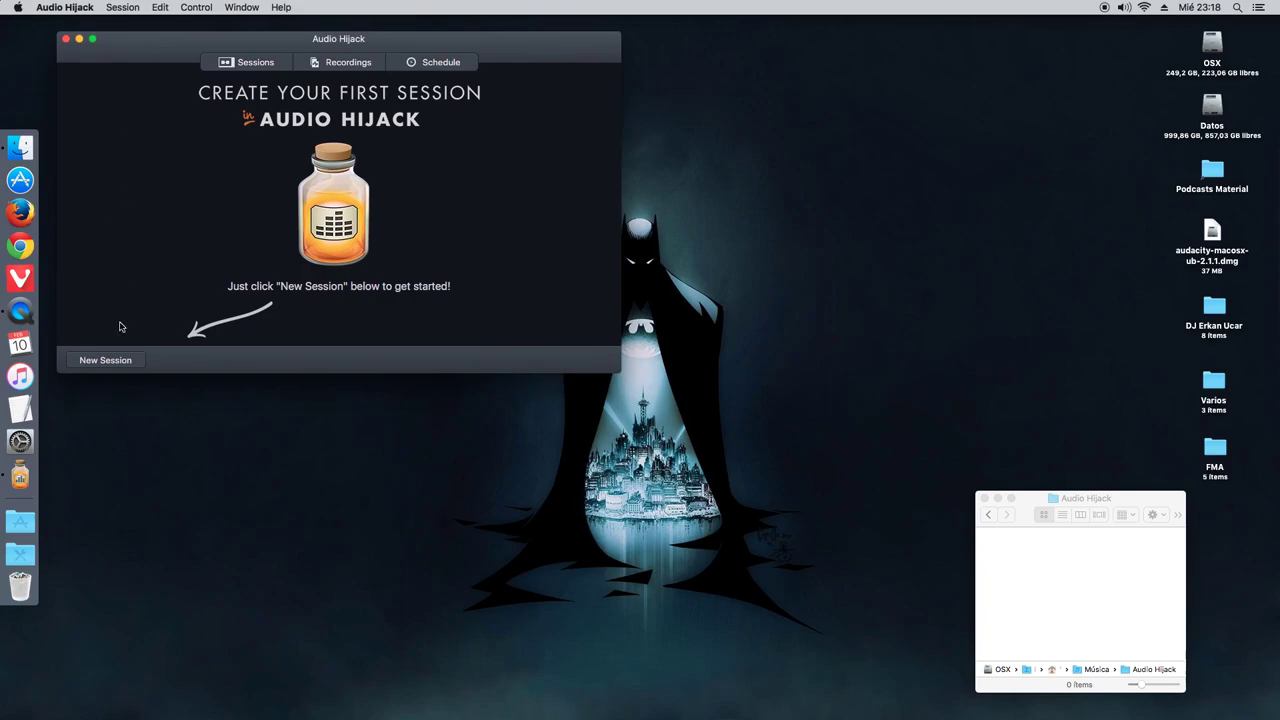
# Create a session from the Voice Chat template, look over its block layout, and close the session window.
pyautogui.click(104, 361)
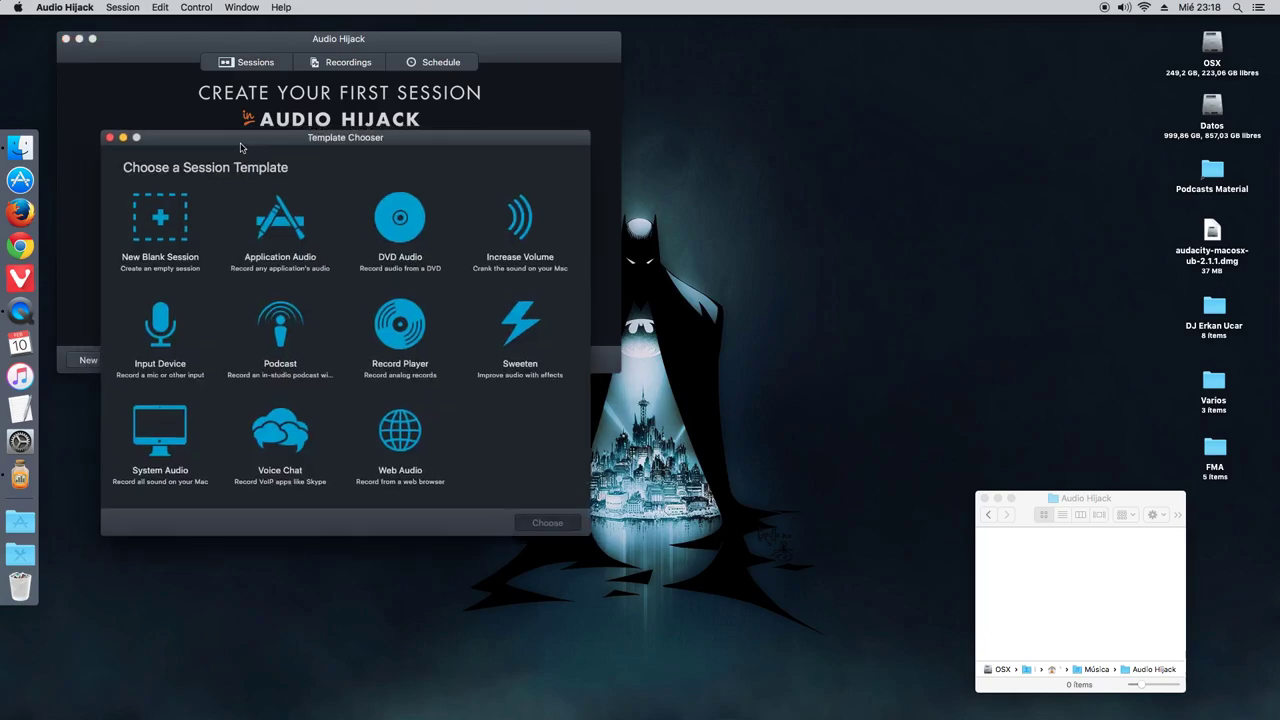
pyautogui.click(80, 39)
pyautogui.moveTo(366, 195); pyautogui.dragTo(194, 40)
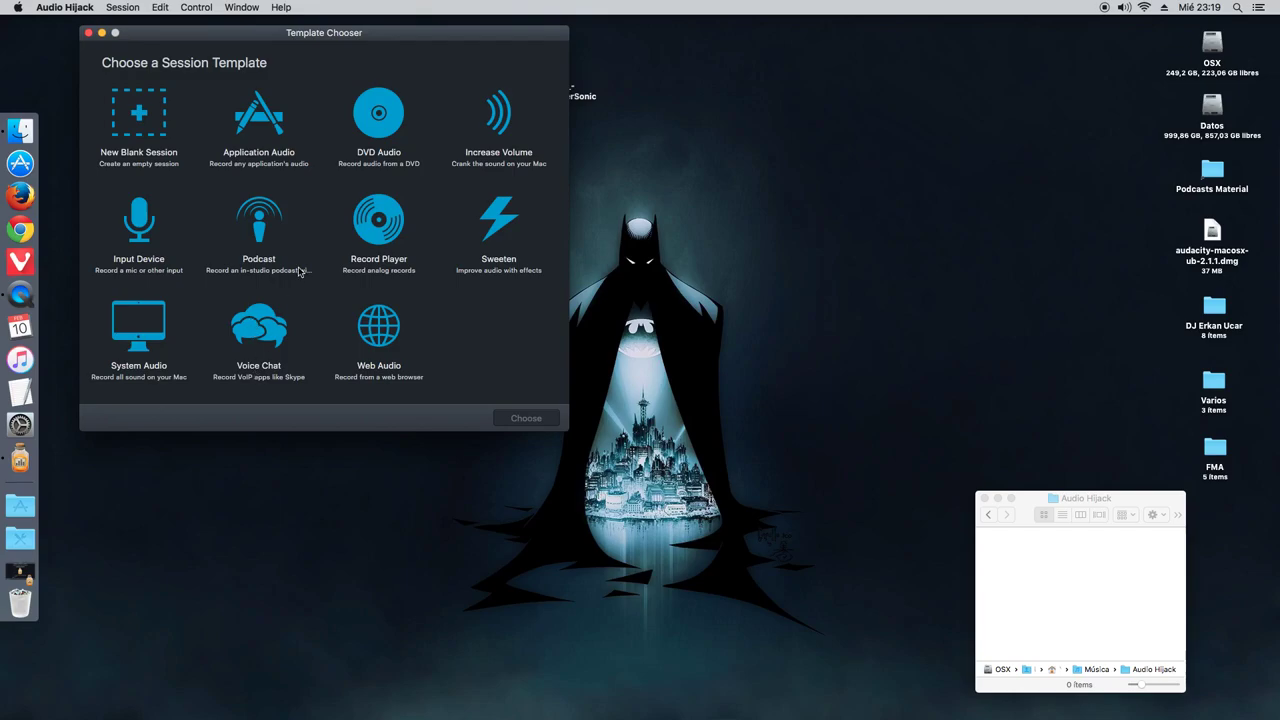
pyautogui.click(257, 326)
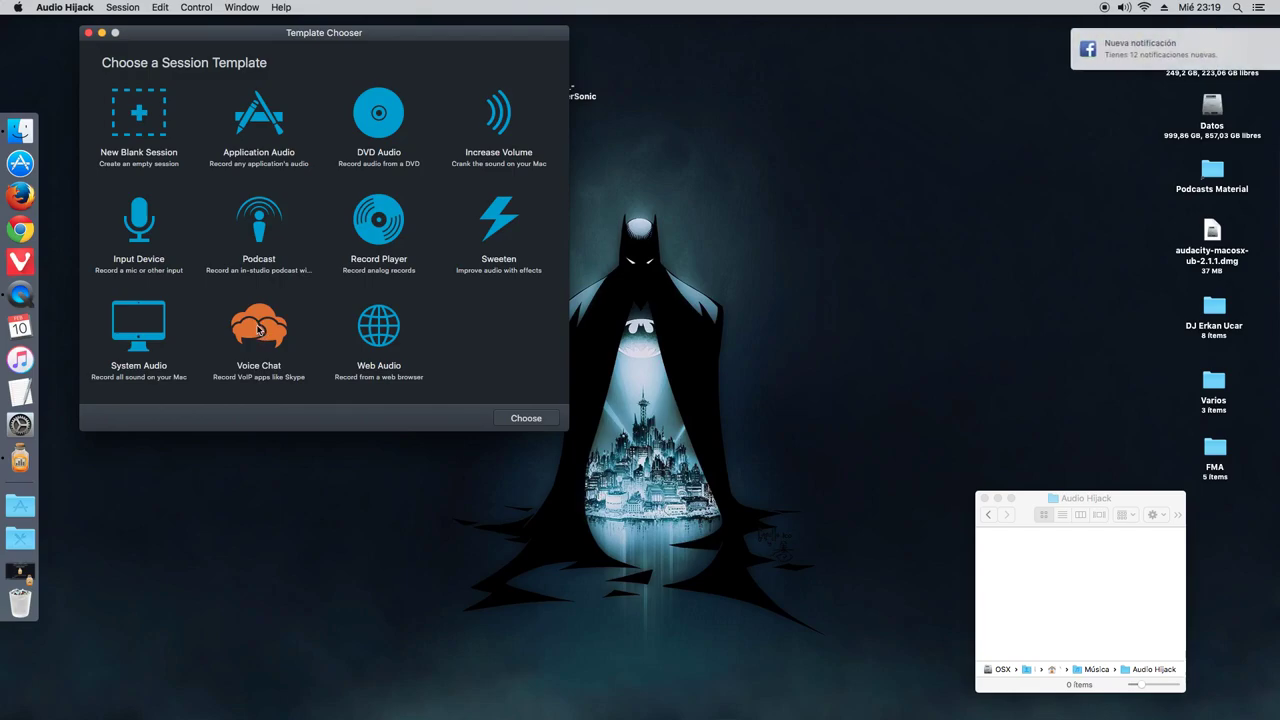
pyautogui.click(523, 419)
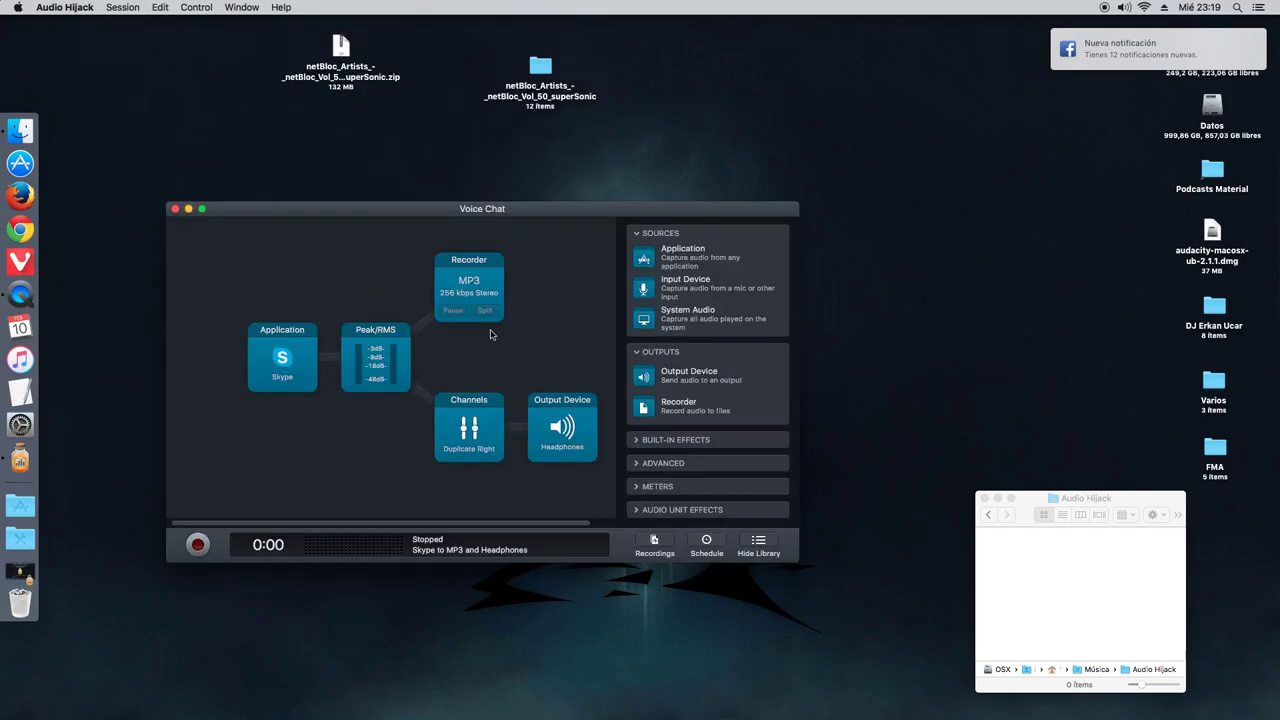
pyautogui.moveTo(383, 208); pyautogui.dragTo(311, 101)
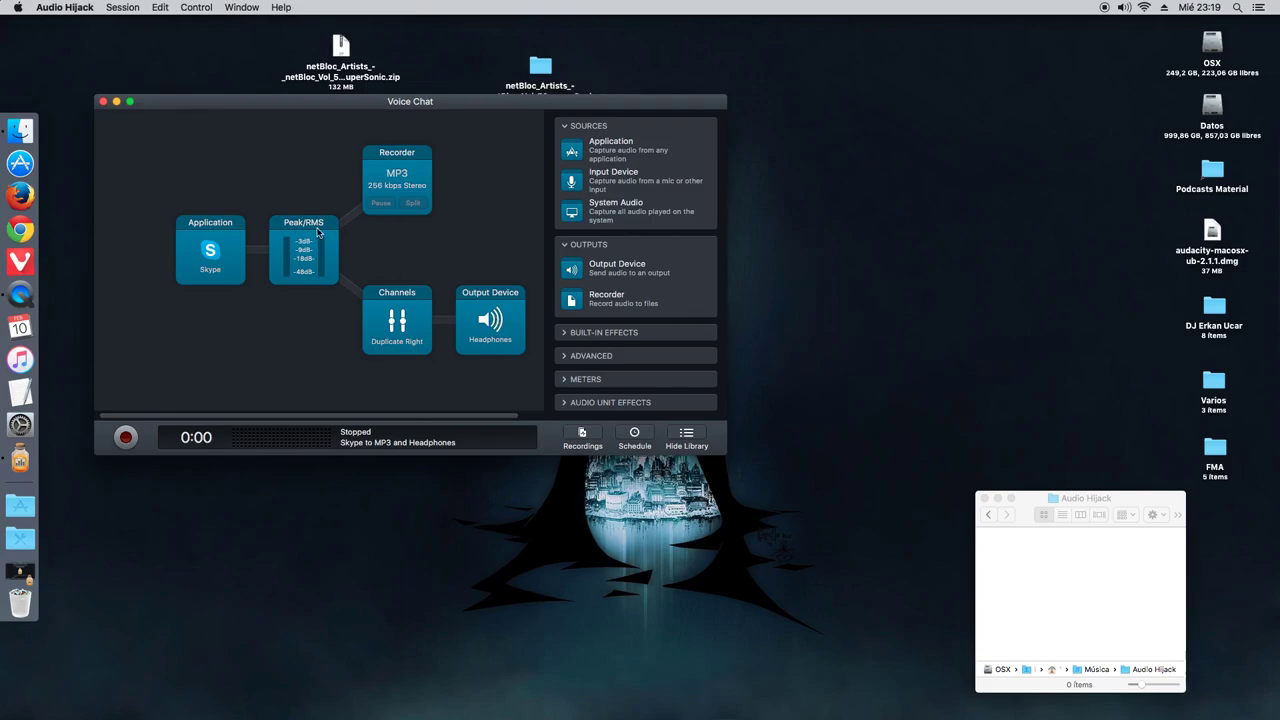
pyautogui.click(102, 101)
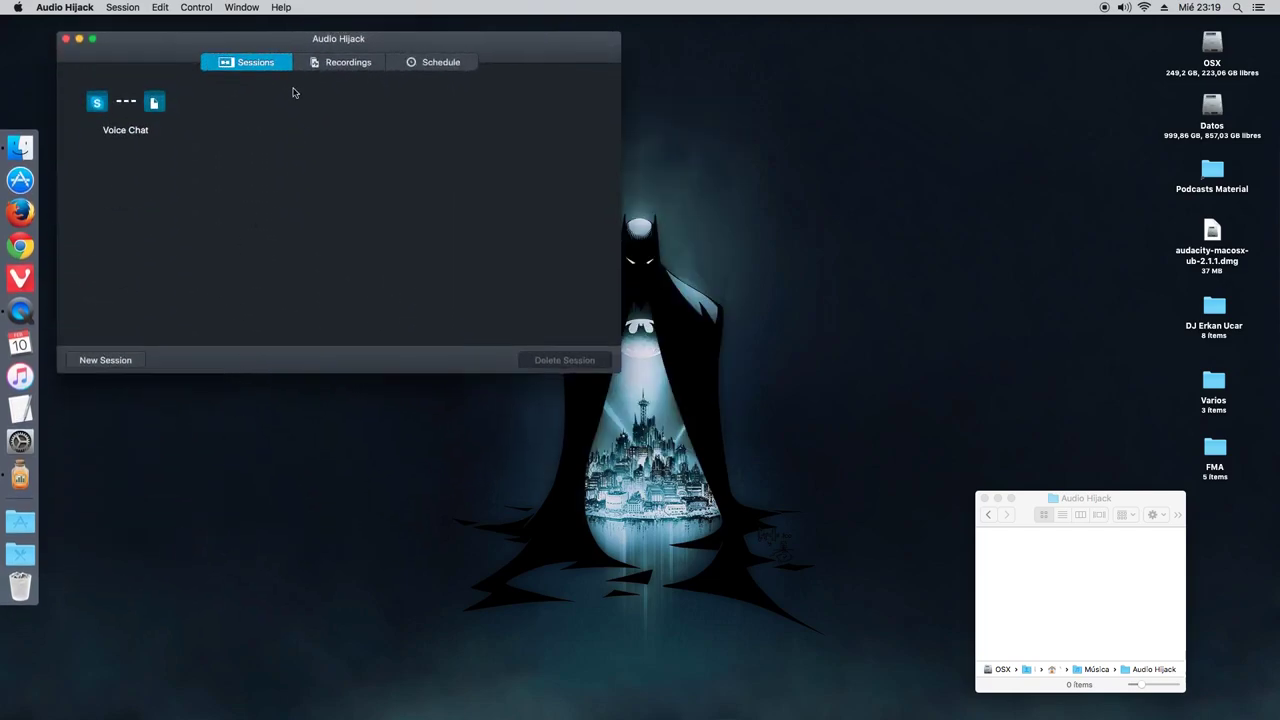
# Create a session from the Input Device template and close its window to return to the session list.
pyautogui.click(107, 360)
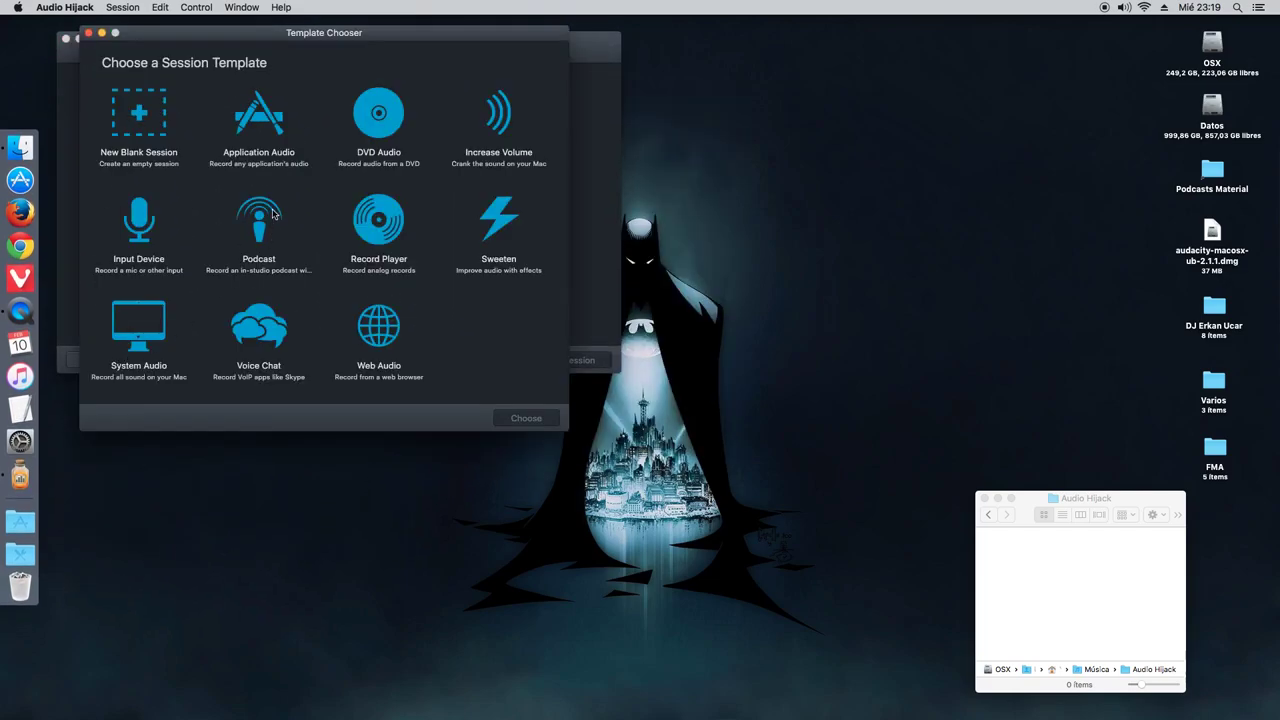
pyautogui.click(134, 227)
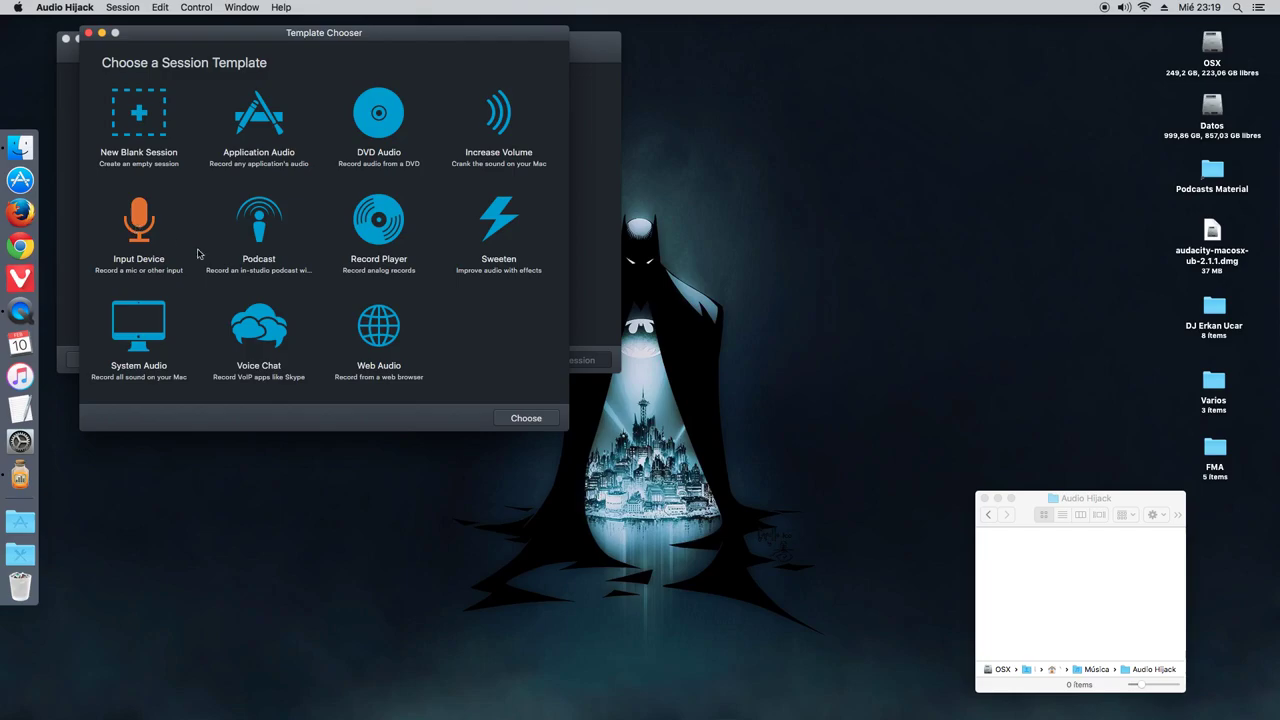
pyautogui.click(519, 419)
pyautogui.moveTo(337, 229); pyautogui.dragTo(316, 186)
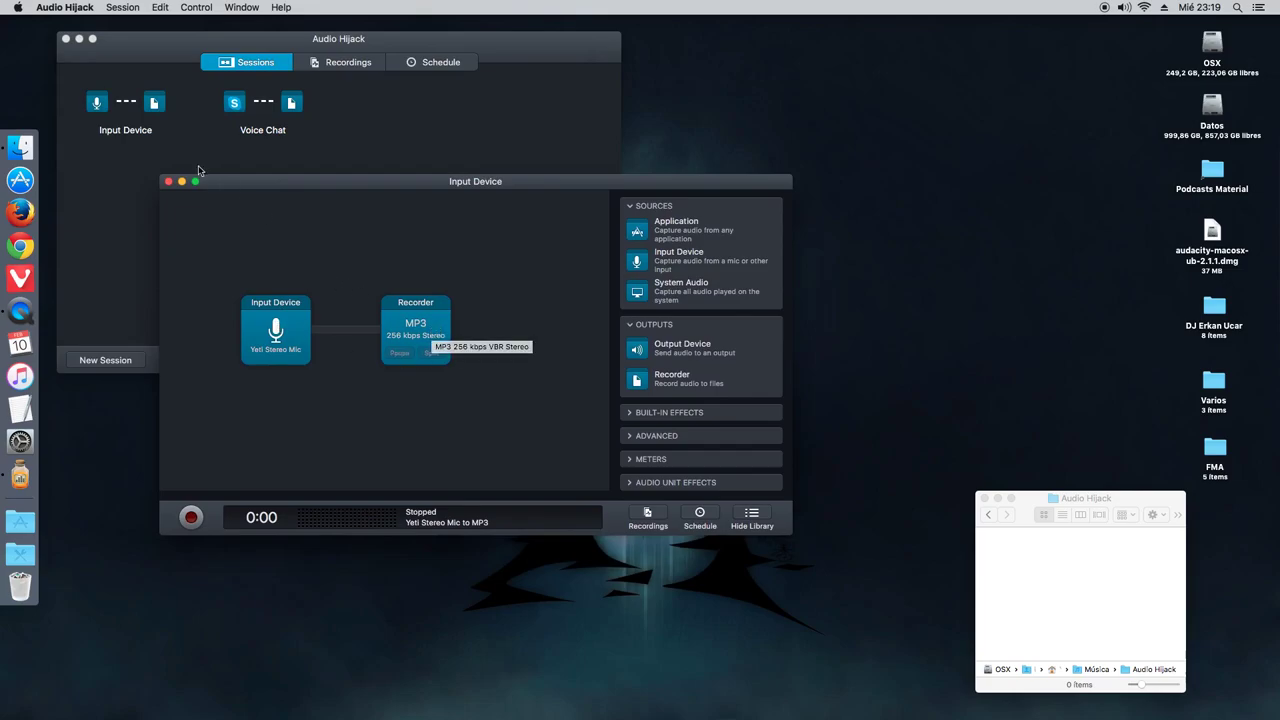
pyautogui.click(168, 182)
pyautogui.moveTo(137, 50)
pyautogui.mouseDown()
pyautogui.moveTo(166, 85)
pyautogui.moveTo(156, 58)
pyautogui.mouseUp()
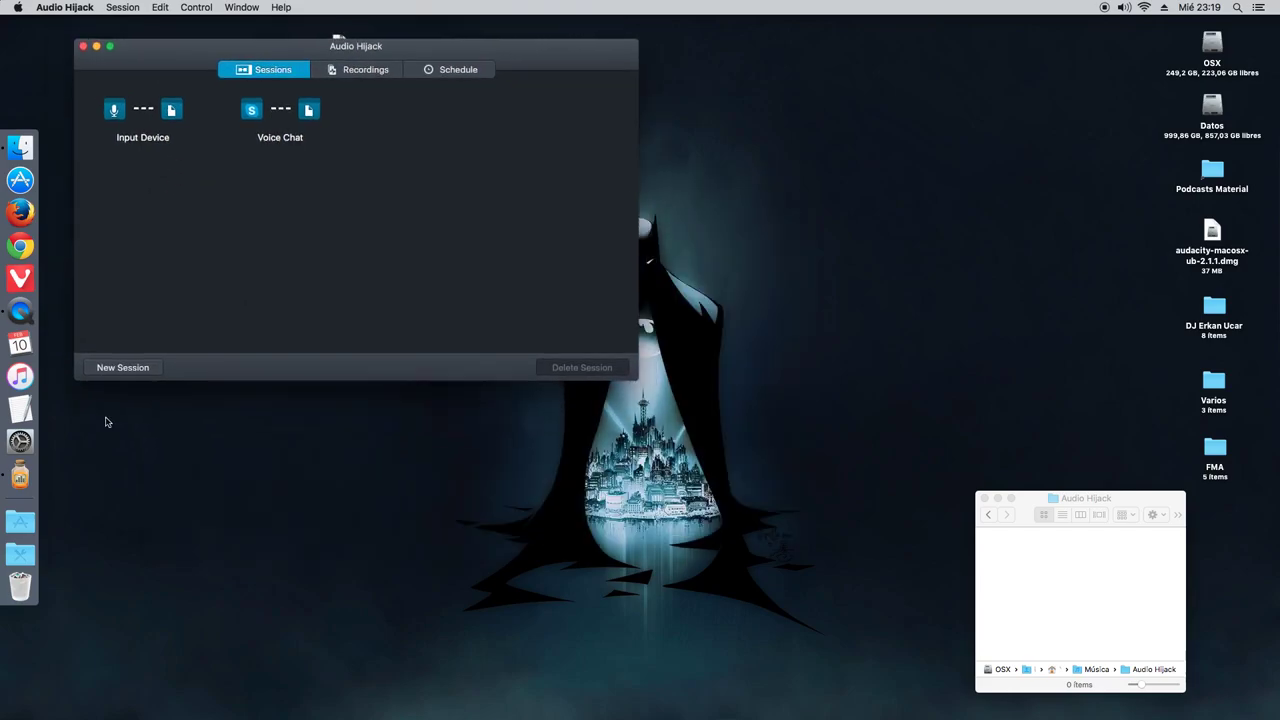
# Create a new blank session, enlarge its window, and place it near the desktop's upper-left corner.
pyautogui.click(116, 368)
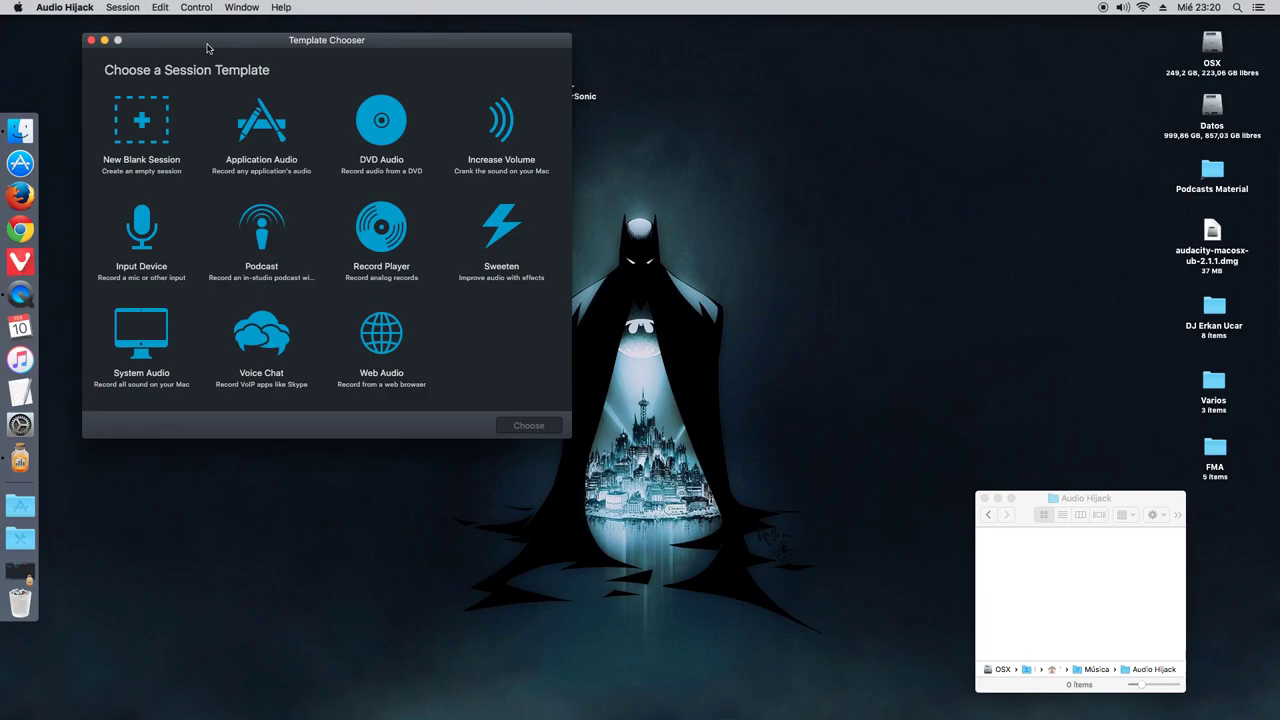
pyautogui.click(143, 125)
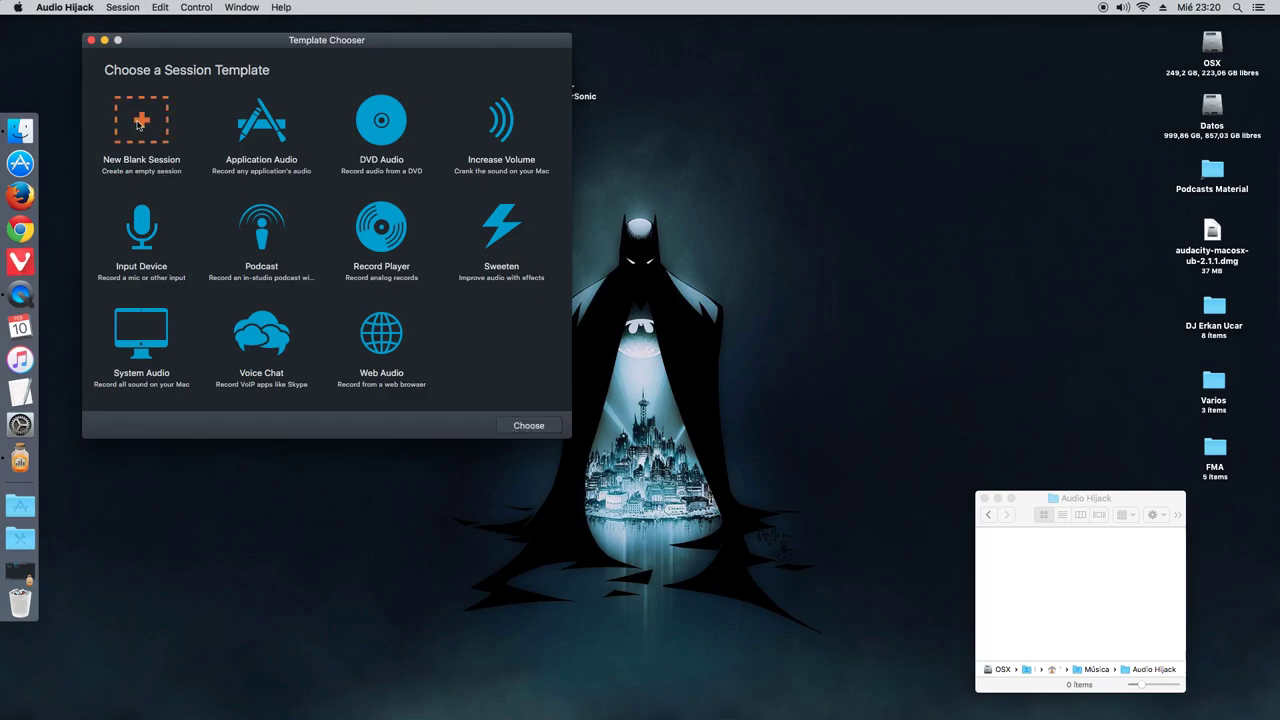
pyautogui.click(528, 425)
pyautogui.moveTo(353, 244); pyautogui.dragTo(227, 56)
pyautogui.moveTo(711, 413); pyautogui.dragTo(891, 487)
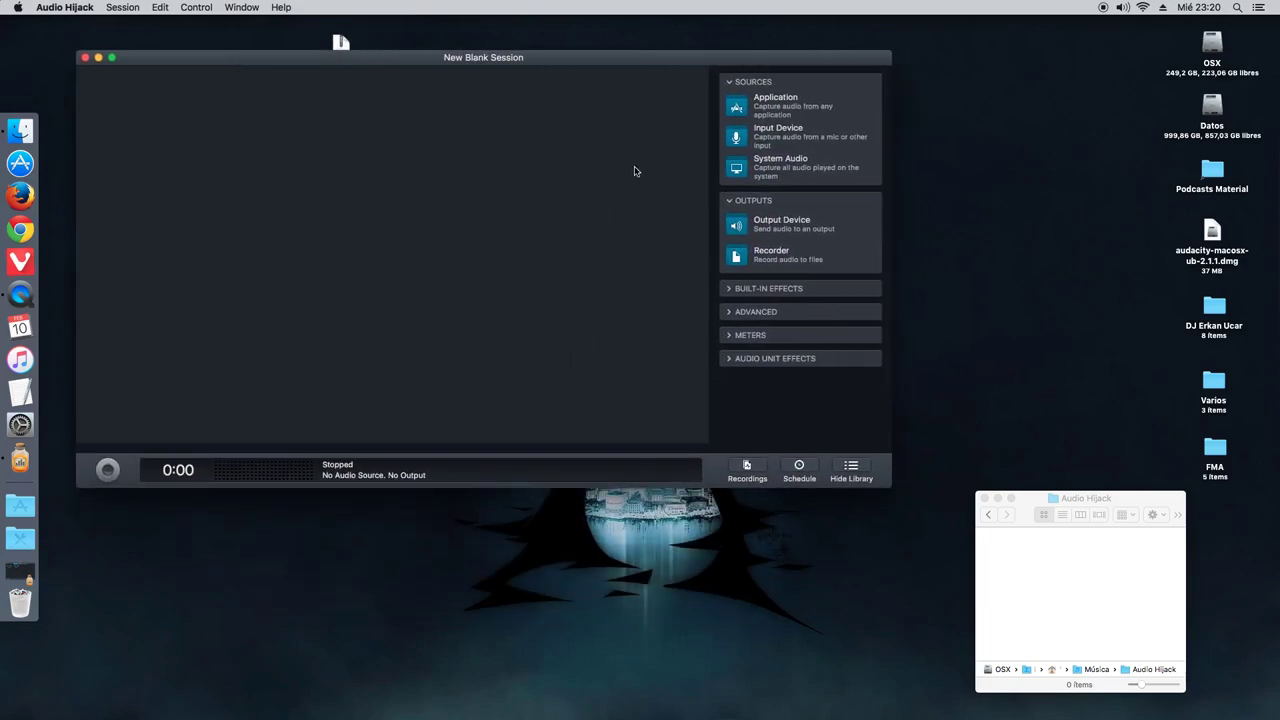
pyautogui.moveTo(465, 62); pyautogui.dragTo(445, 38)
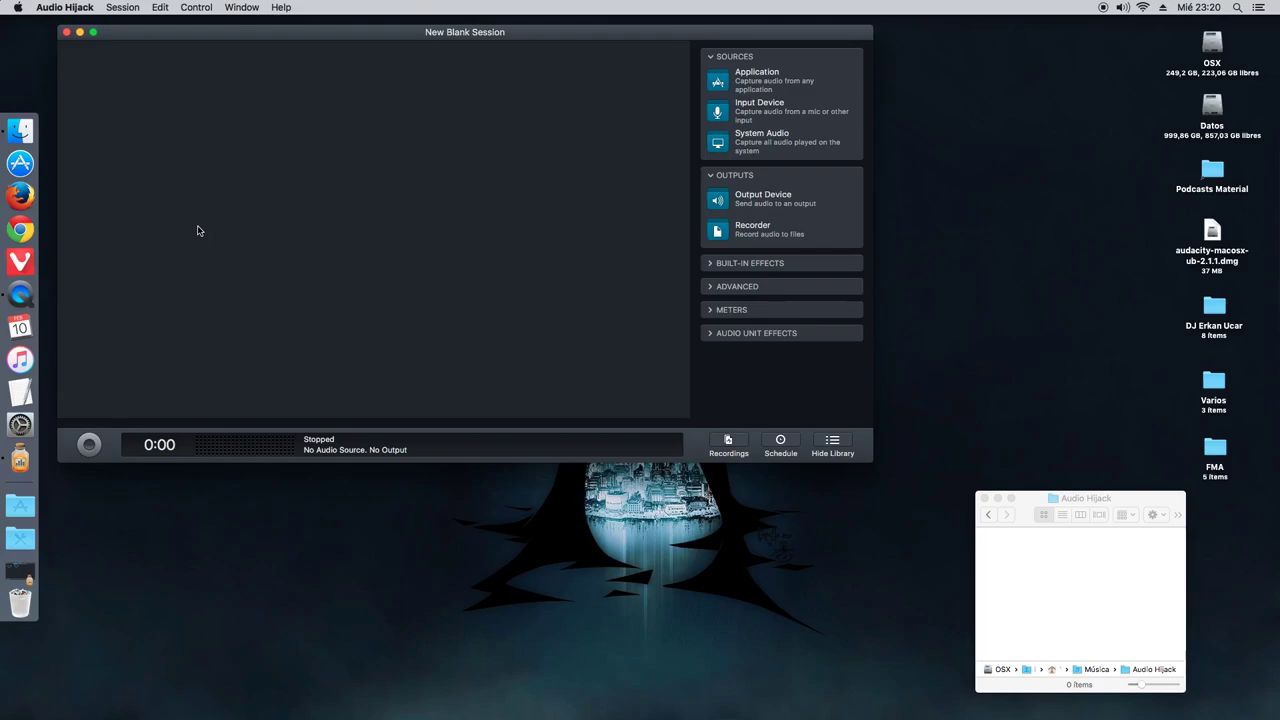
# Add an Input Device source to the blank session's upper-left area and inspect its advanced left and right channel settings.
pyautogui.moveTo(760, 110); pyautogui.dragTo(114, 118)
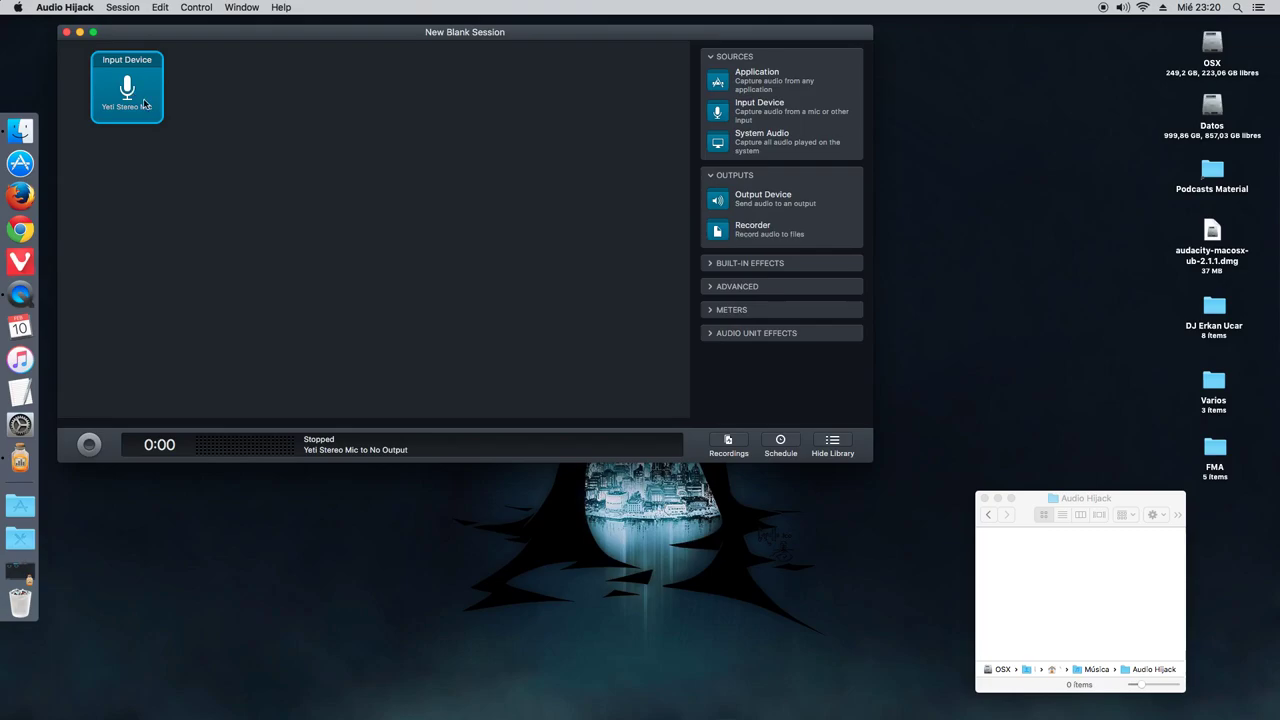
pyautogui.click(144, 103)
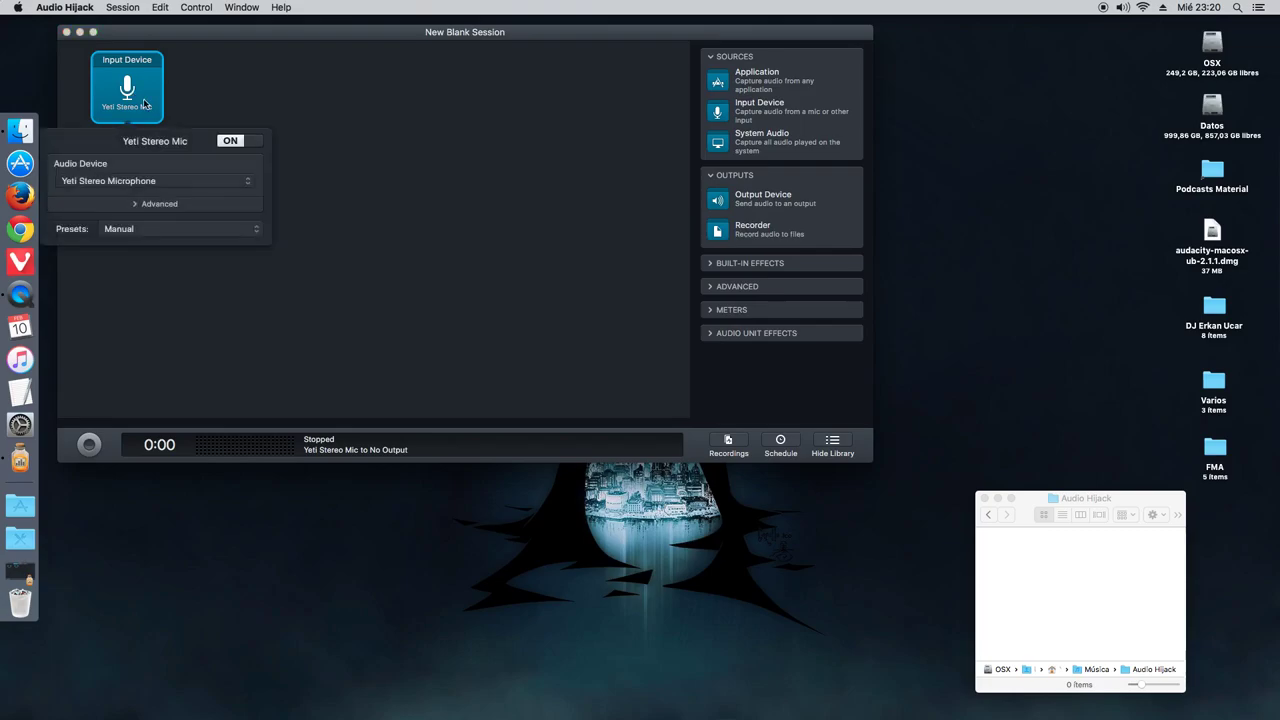
pyautogui.click(147, 206)
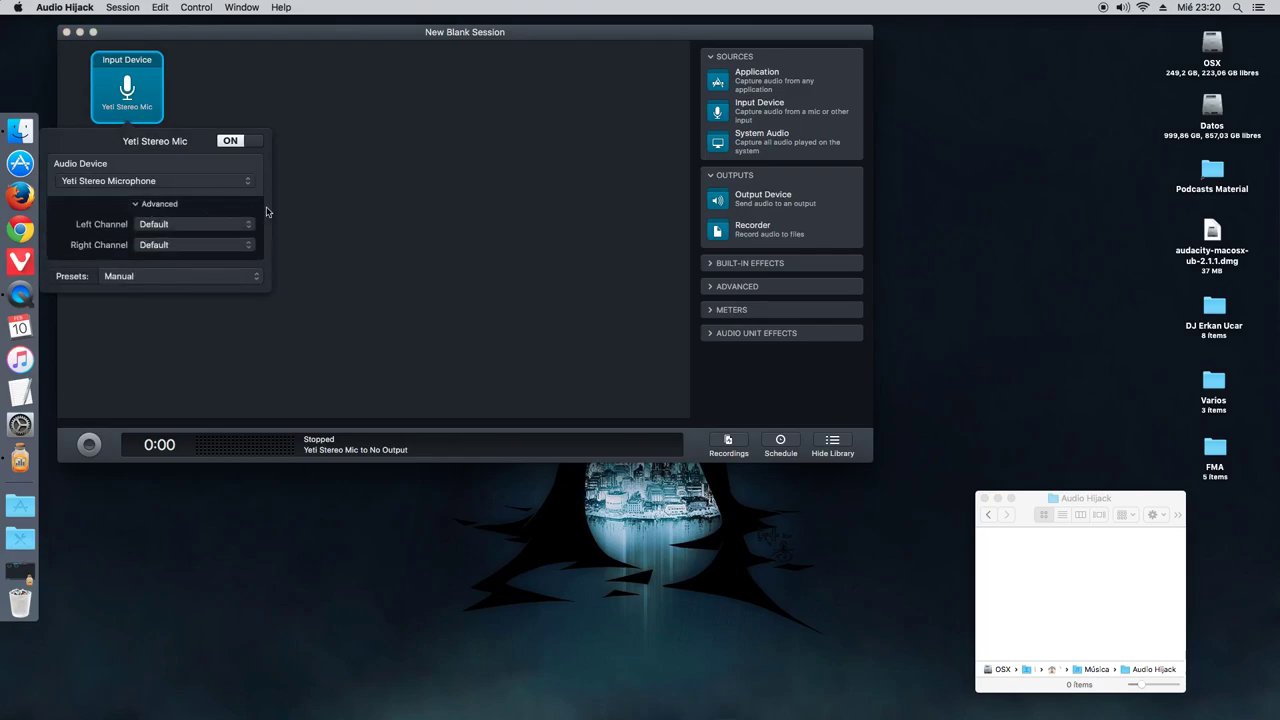
pyautogui.click(359, 233)
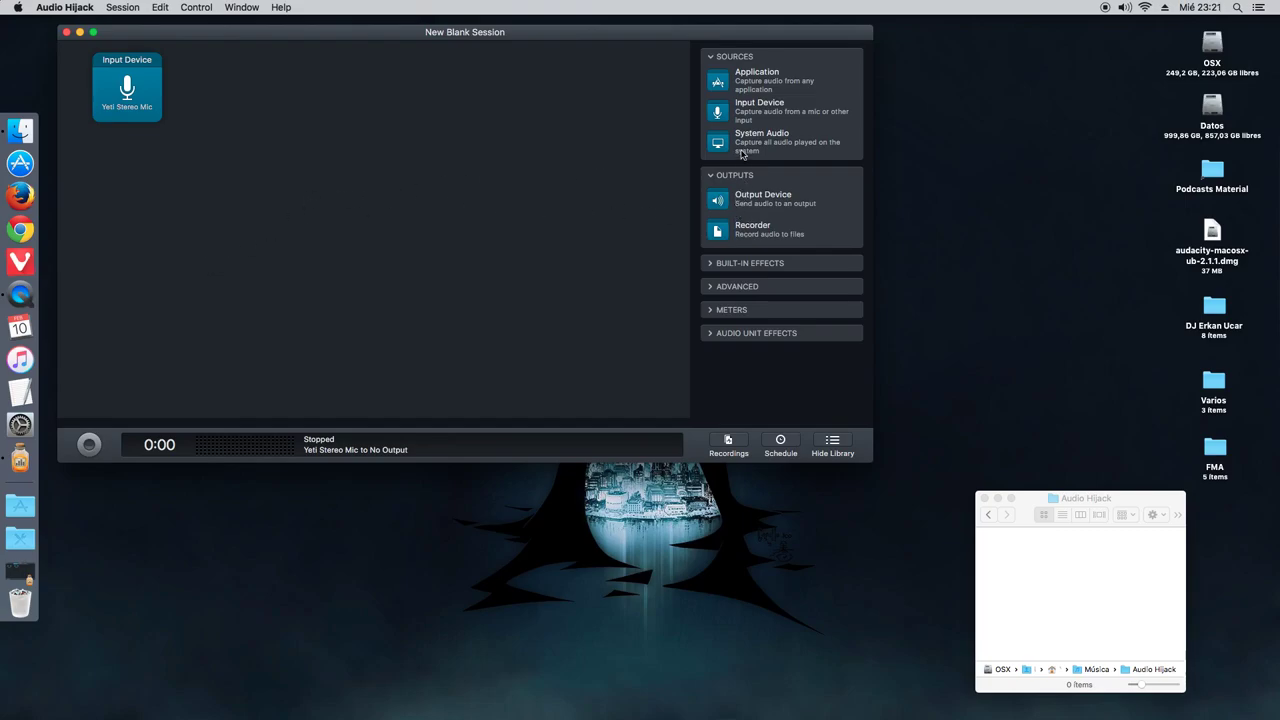
# Add an Application source below the Input Device, set it to iTunes, and look over its advanced options.
pyautogui.moveTo(717, 83); pyautogui.dragTo(149, 230)
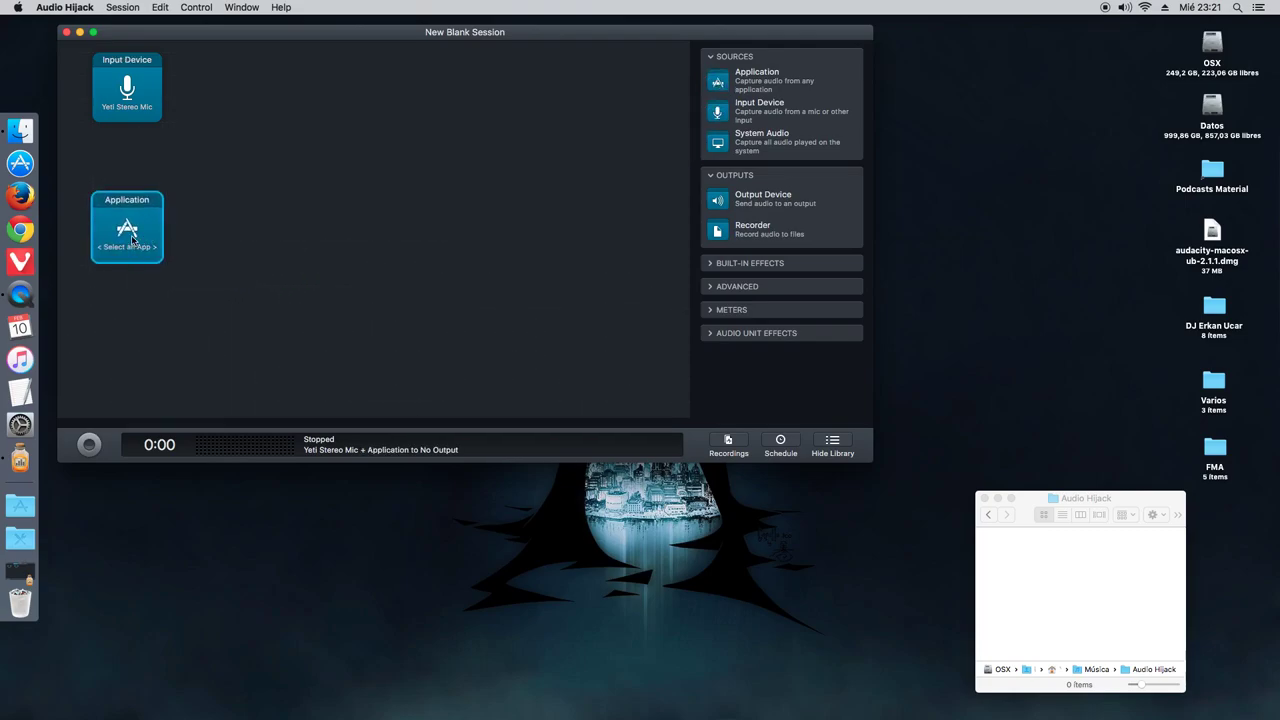
pyautogui.click(131, 237)
pyautogui.click(134, 340)
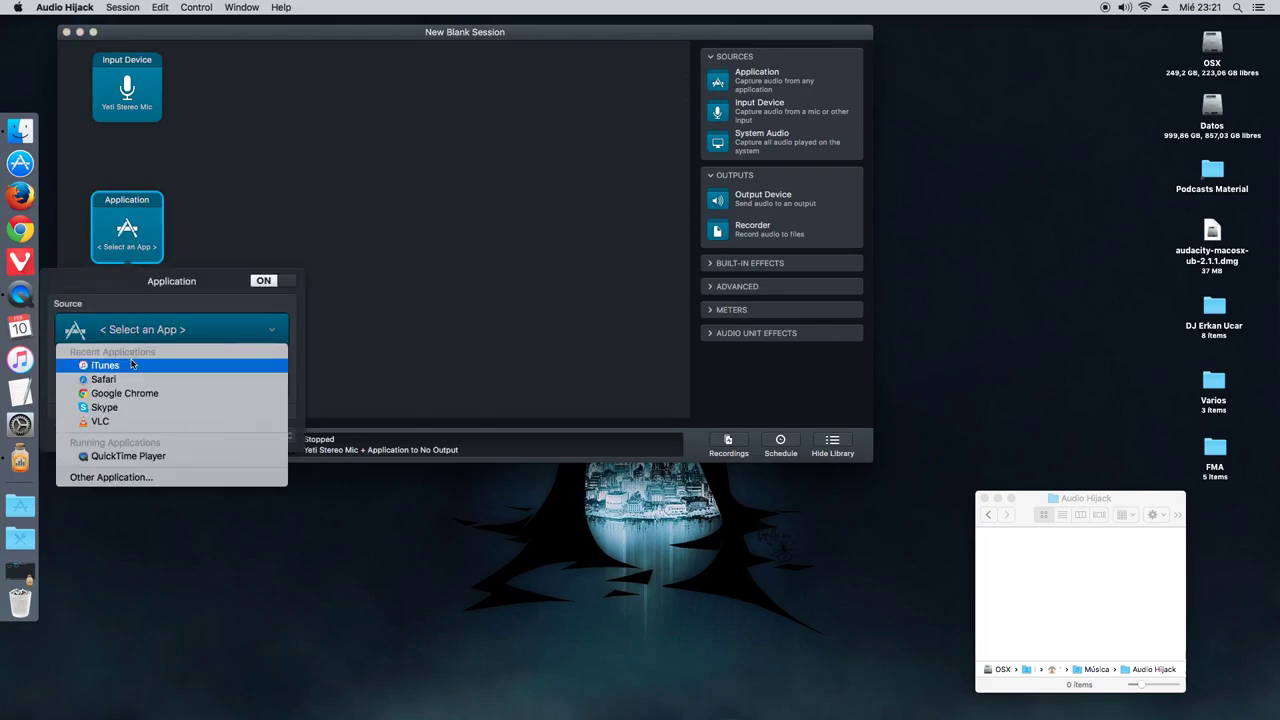
pyautogui.click(121, 368)
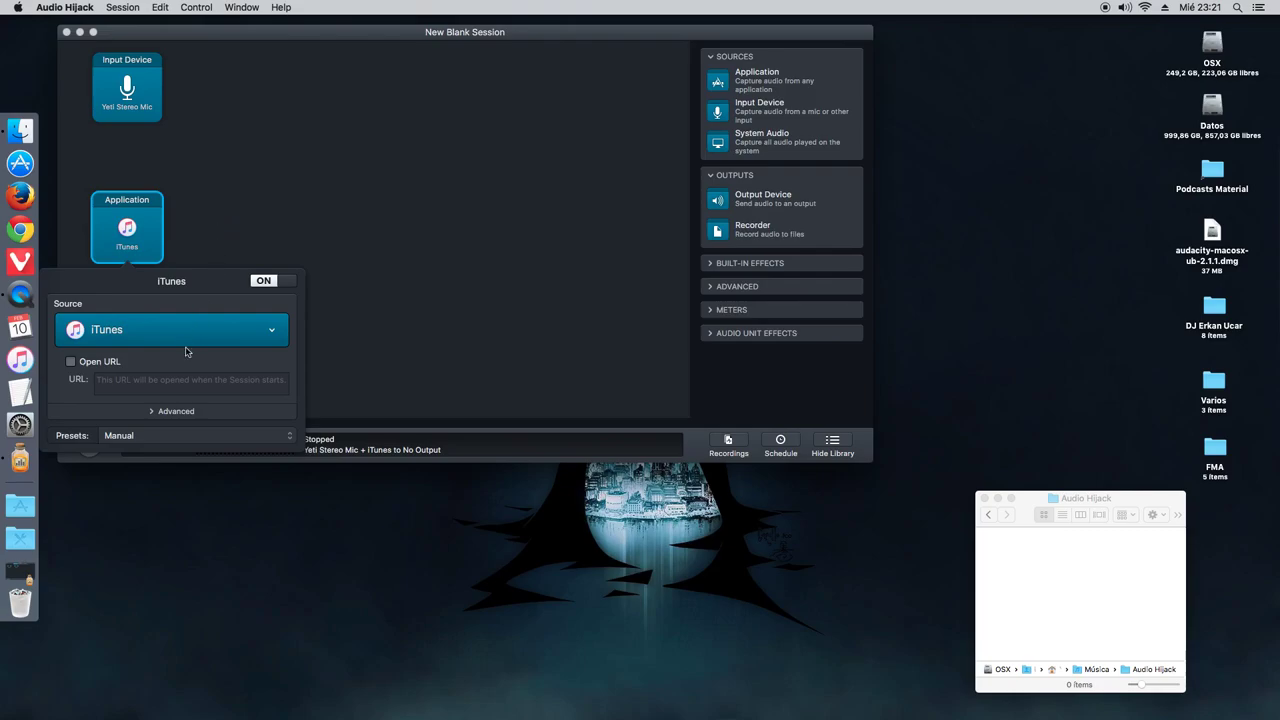
pyautogui.click(145, 412)
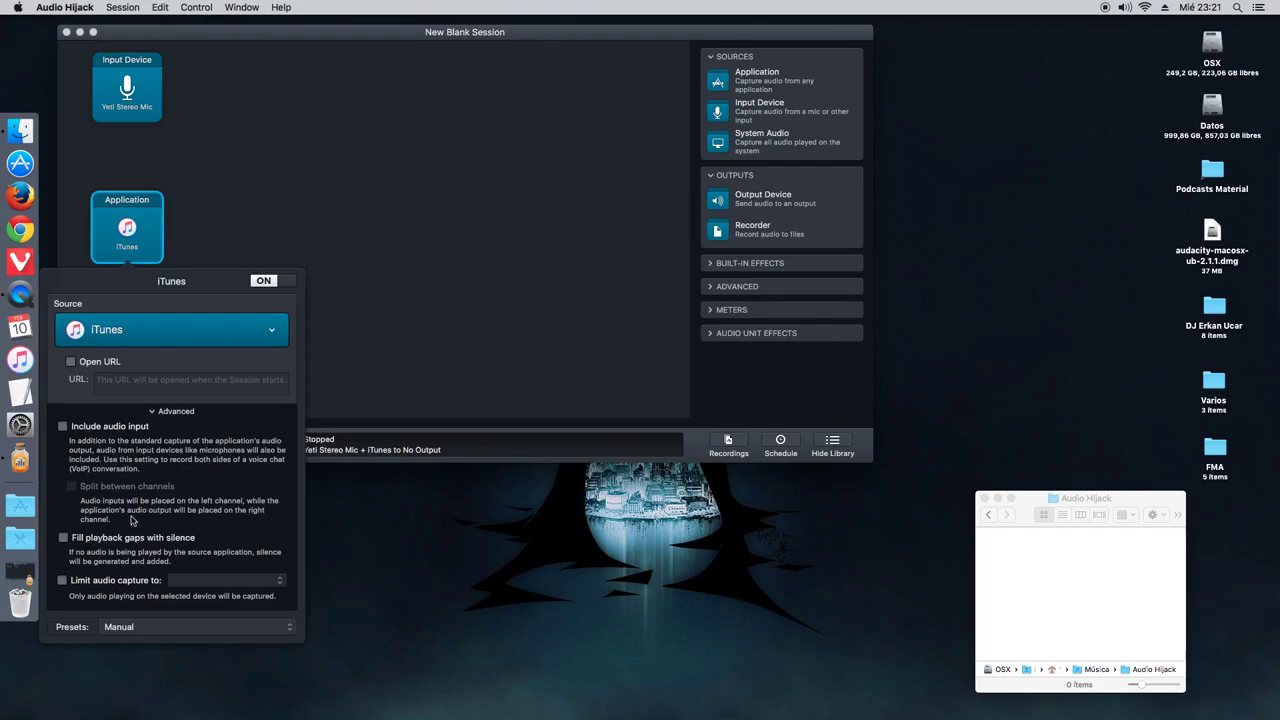
pyautogui.click(385, 221)
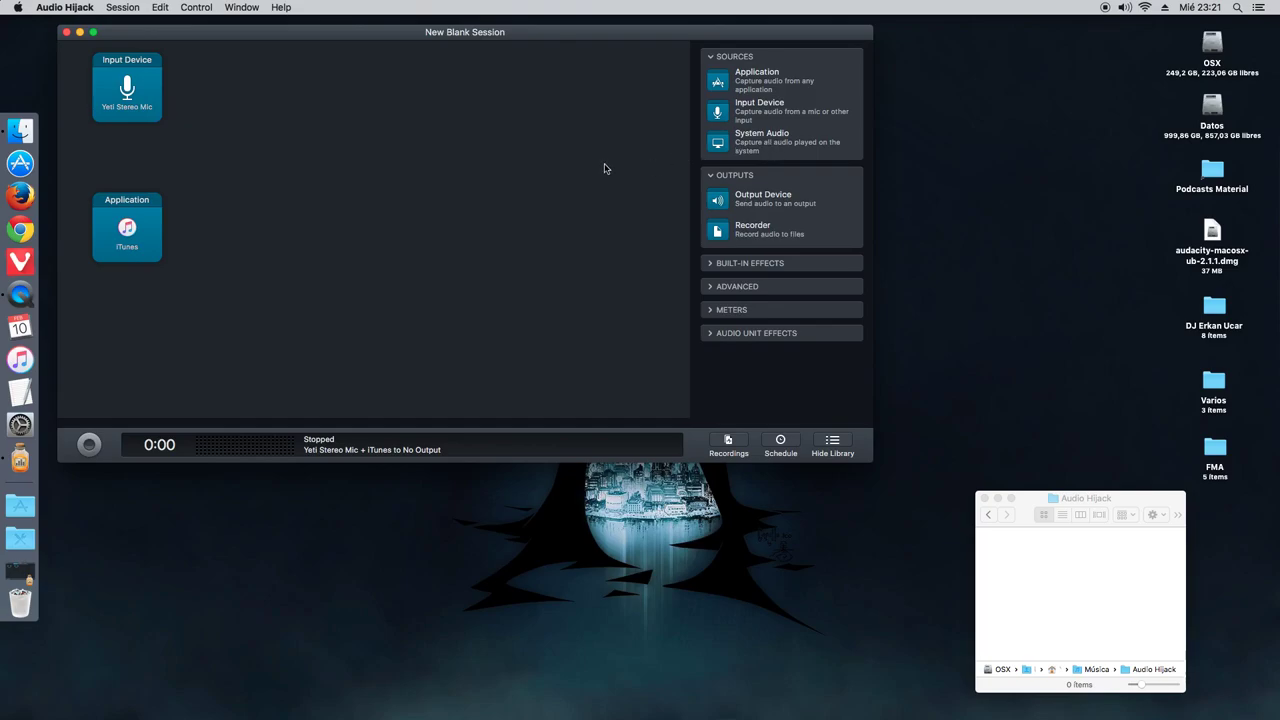
# Add a Recorder output just right of the two sources and review its recording quality options and on/off switch.
pyautogui.moveTo(761, 231); pyautogui.dragTo(332, 165)
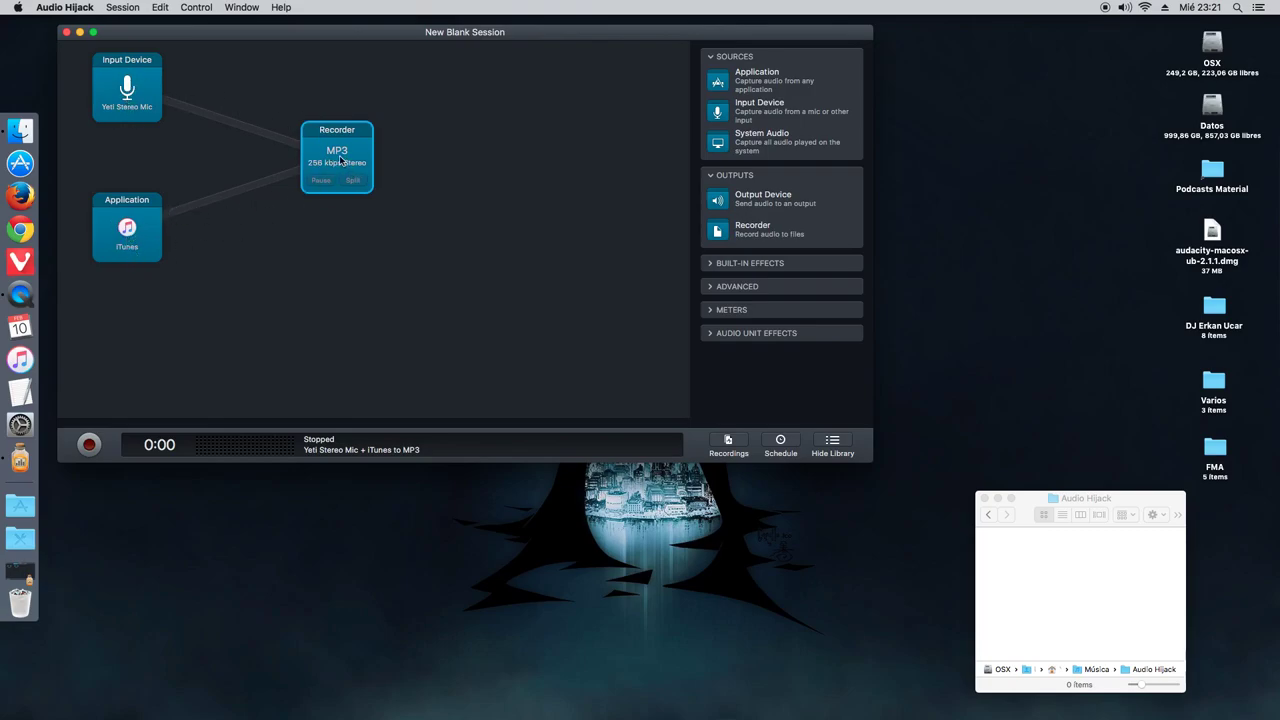
pyautogui.moveTo(336, 155); pyautogui.dragTo(292, 159)
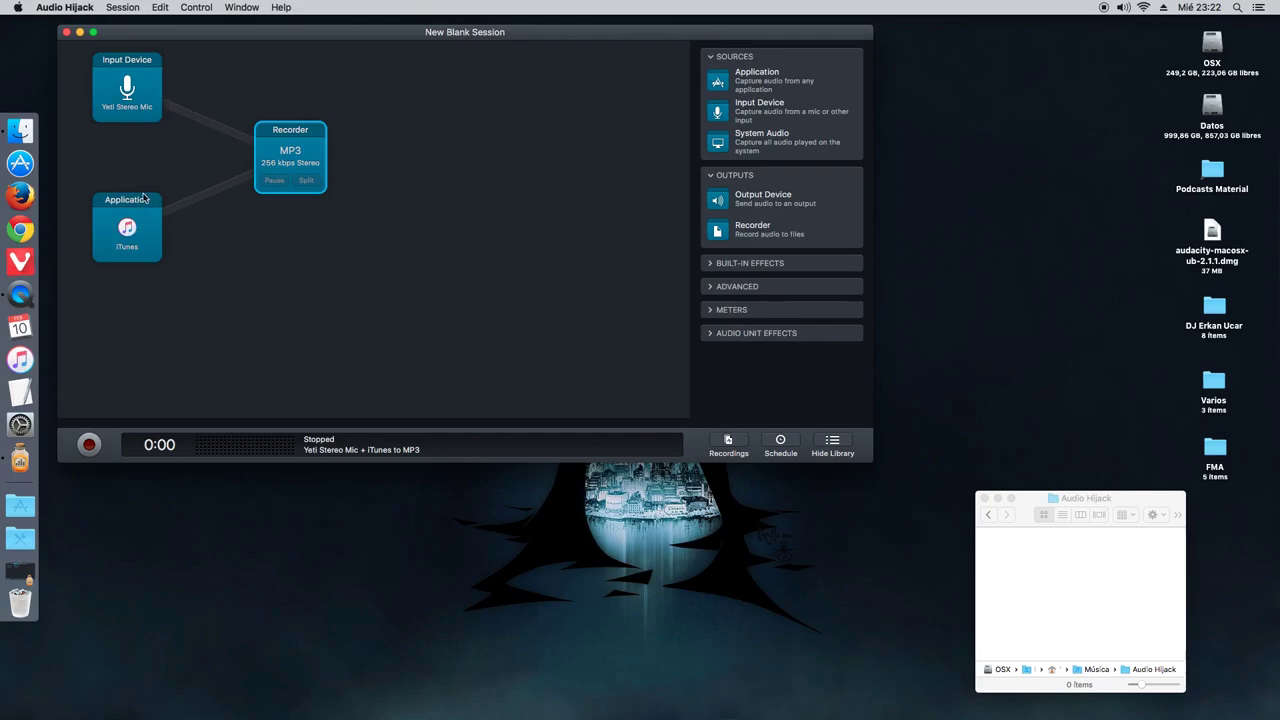
pyautogui.click(296, 153)
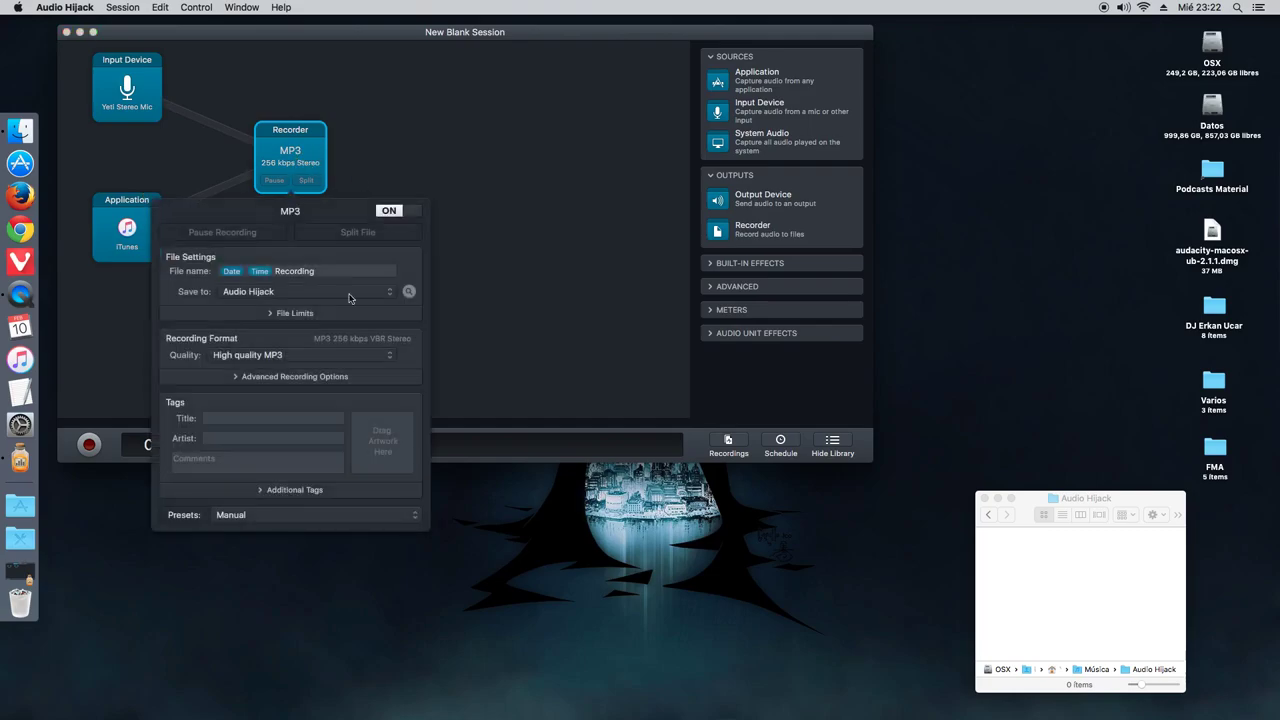
pyautogui.click(293, 358)
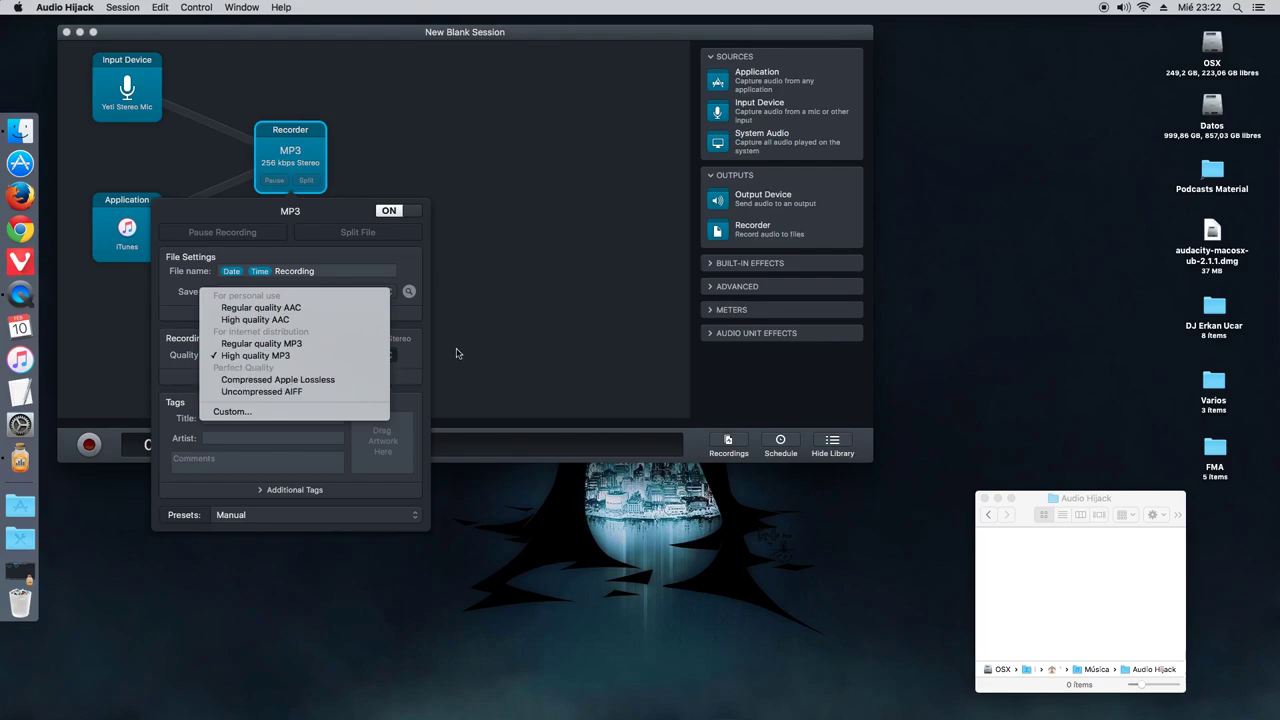
pyautogui.click(548, 300)
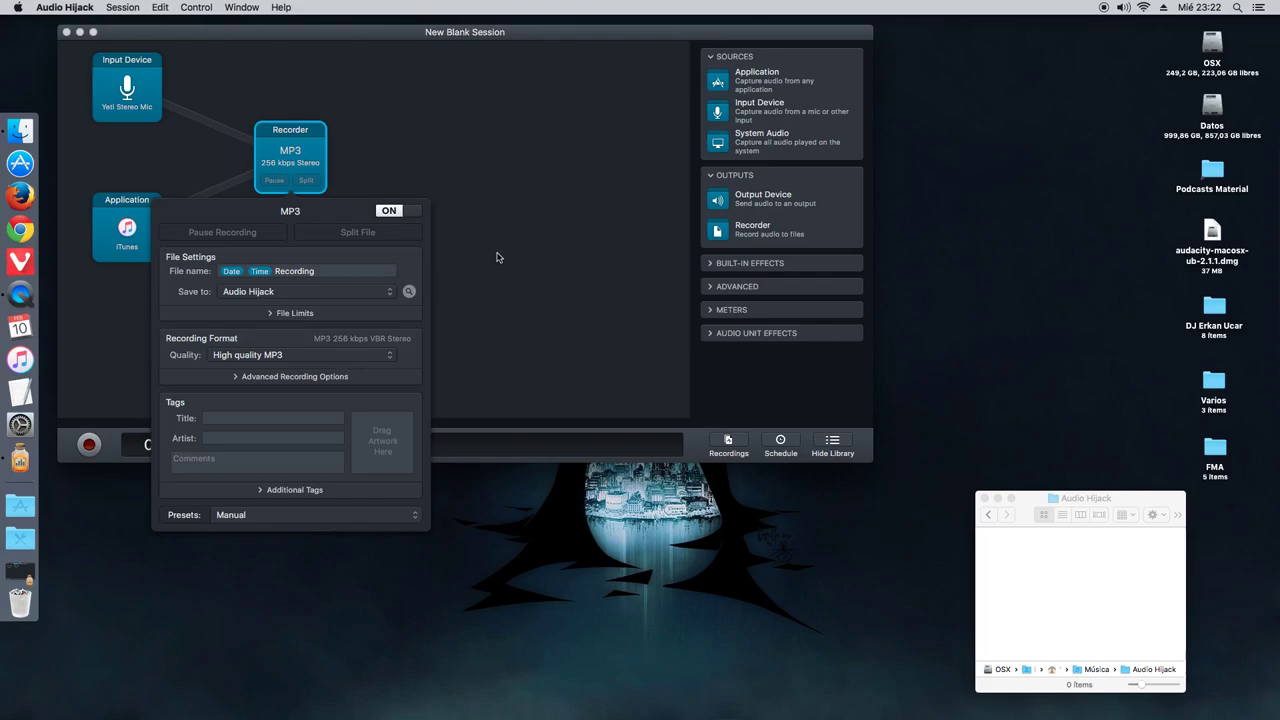
pyautogui.click(390, 212)
pyautogui.click(390, 212)
pyautogui.click(347, 158)
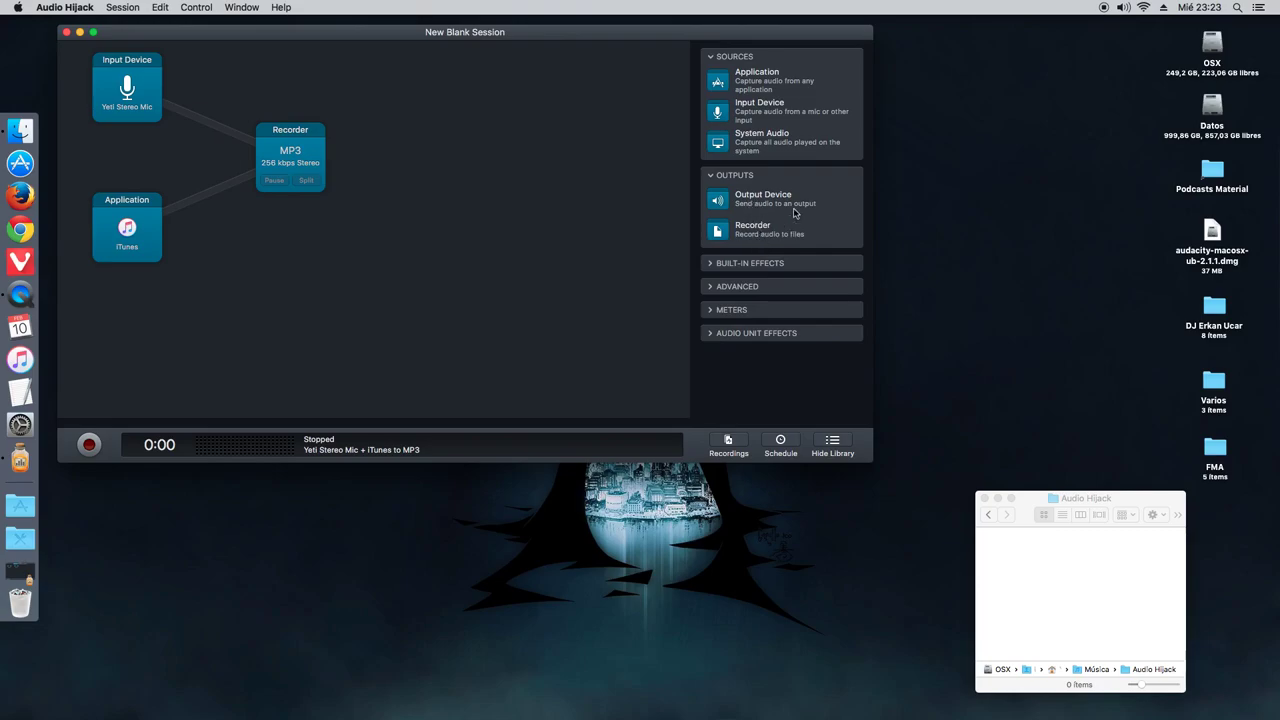
# Add an Output Device after the Recorder and check its headphone settings, switching the block off and on again.
pyautogui.moveTo(755, 203); pyautogui.dragTo(427, 157)
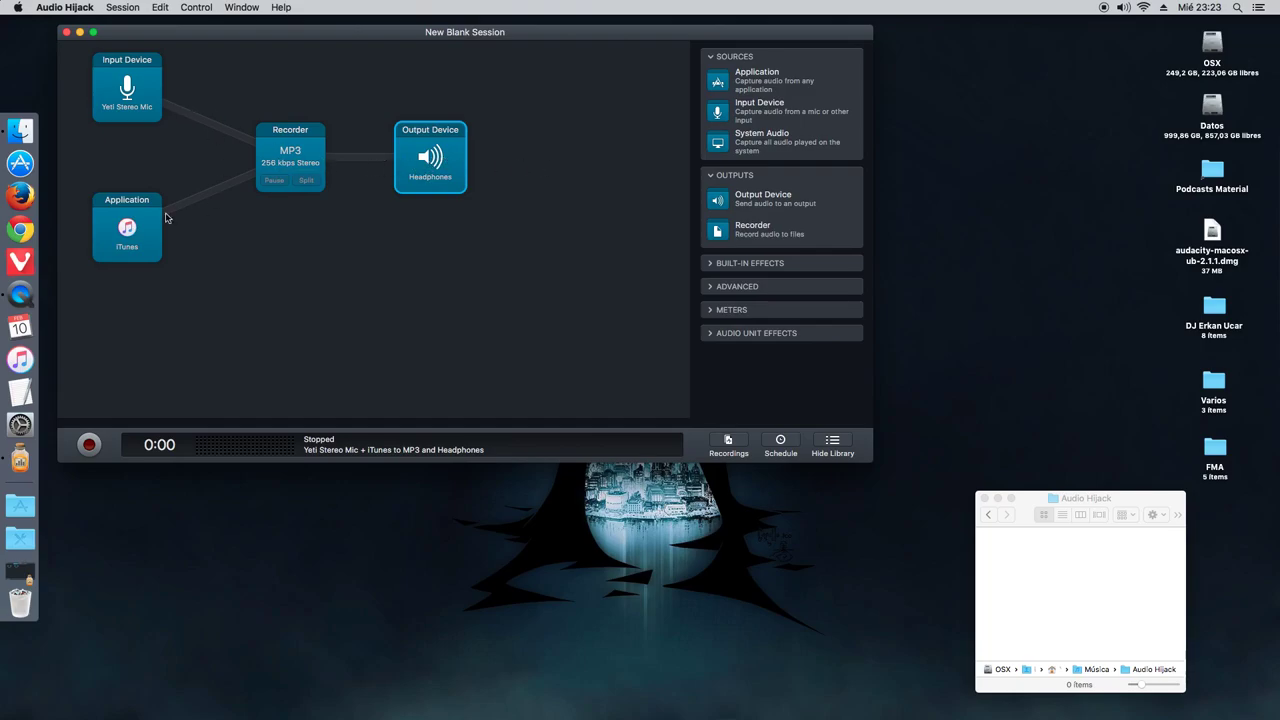
pyautogui.moveTo(360, 39); pyautogui.dragTo(389, 53)
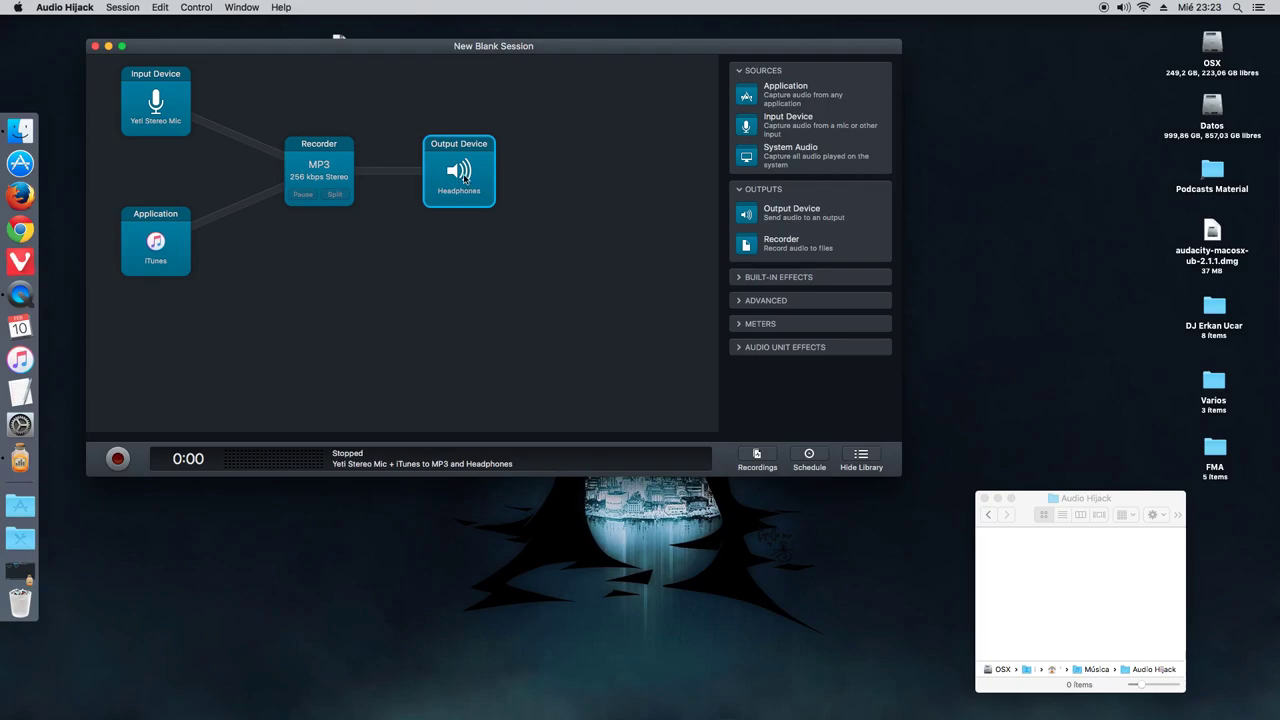
pyautogui.click(463, 178)
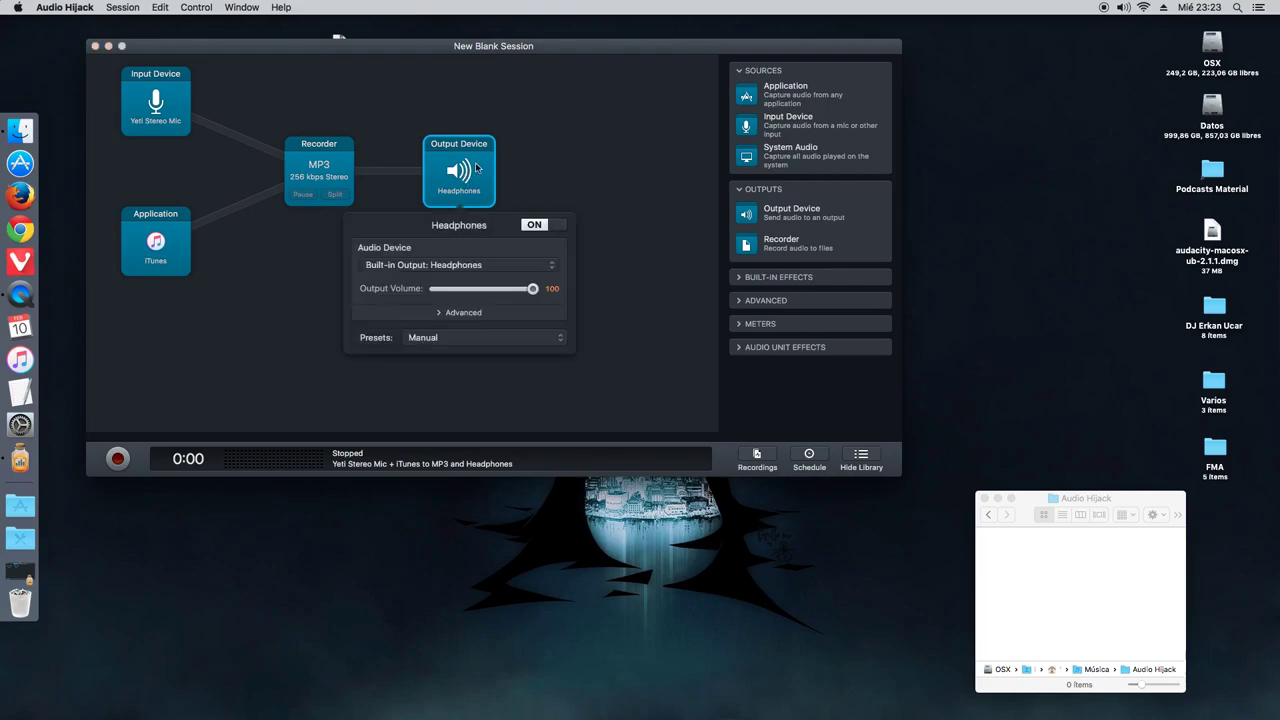
pyautogui.click(553, 226)
pyautogui.click(533, 228)
pyautogui.click(565, 172)
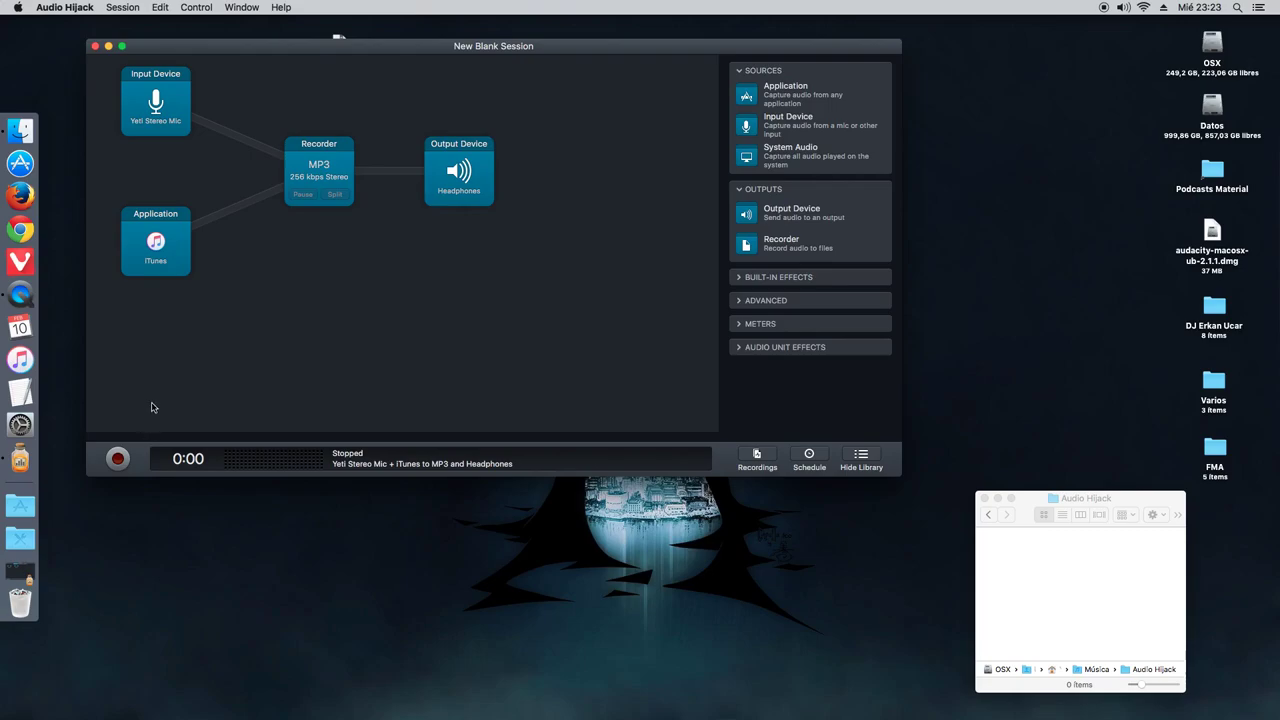
# Start recording the session, play the song Diversity in iTunes at about half volume, and close the iTunes window.
pyautogui.click(118, 459)
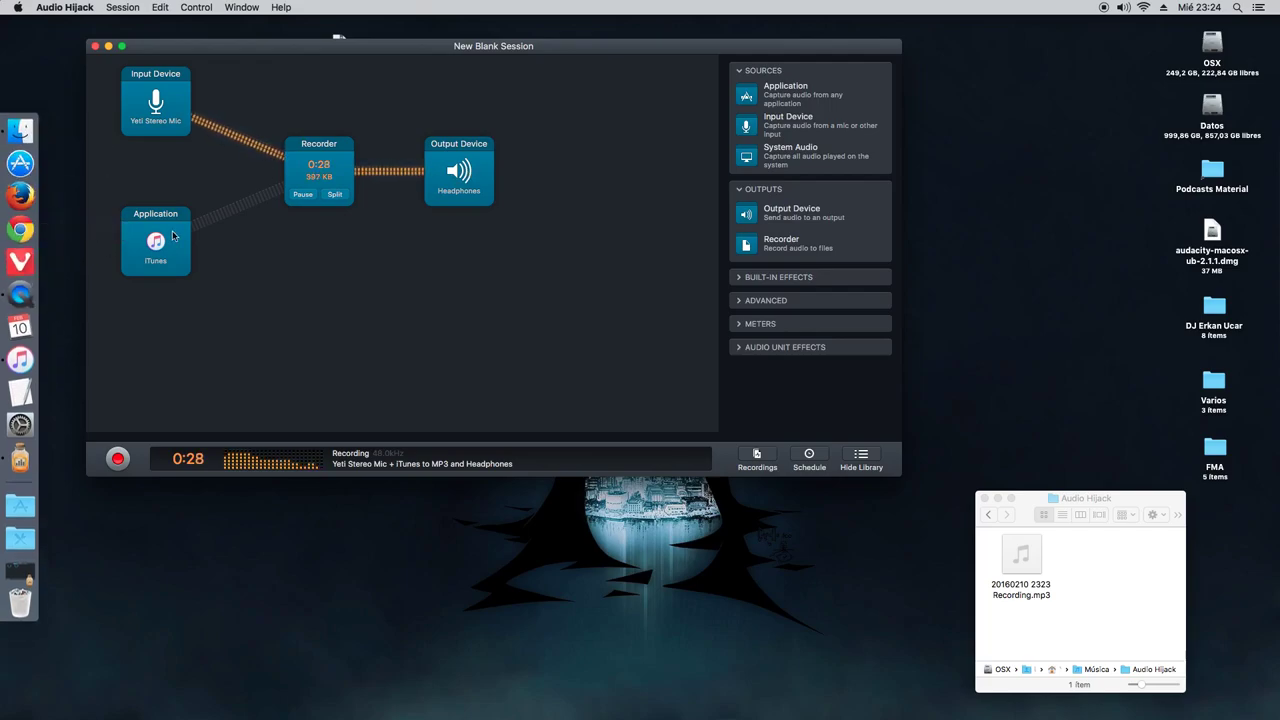
pyautogui.click(35, 360)
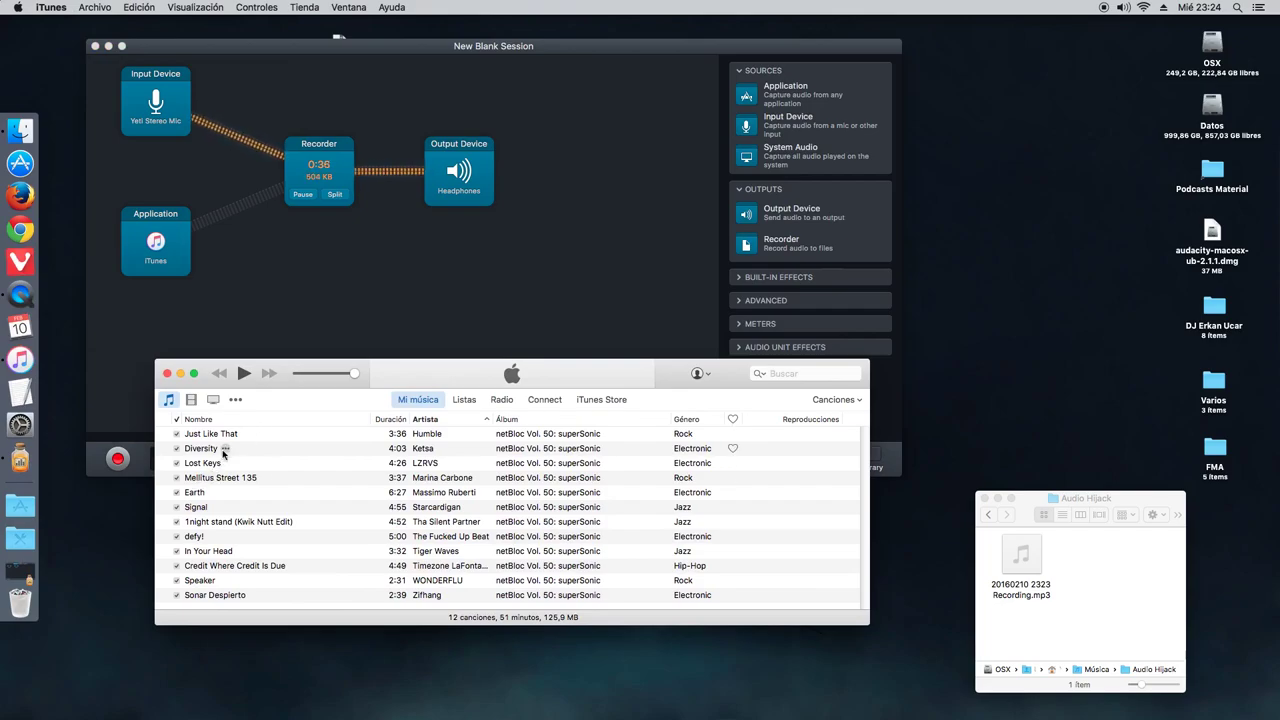
pyautogui.click(196, 452)
pyautogui.click(244, 373)
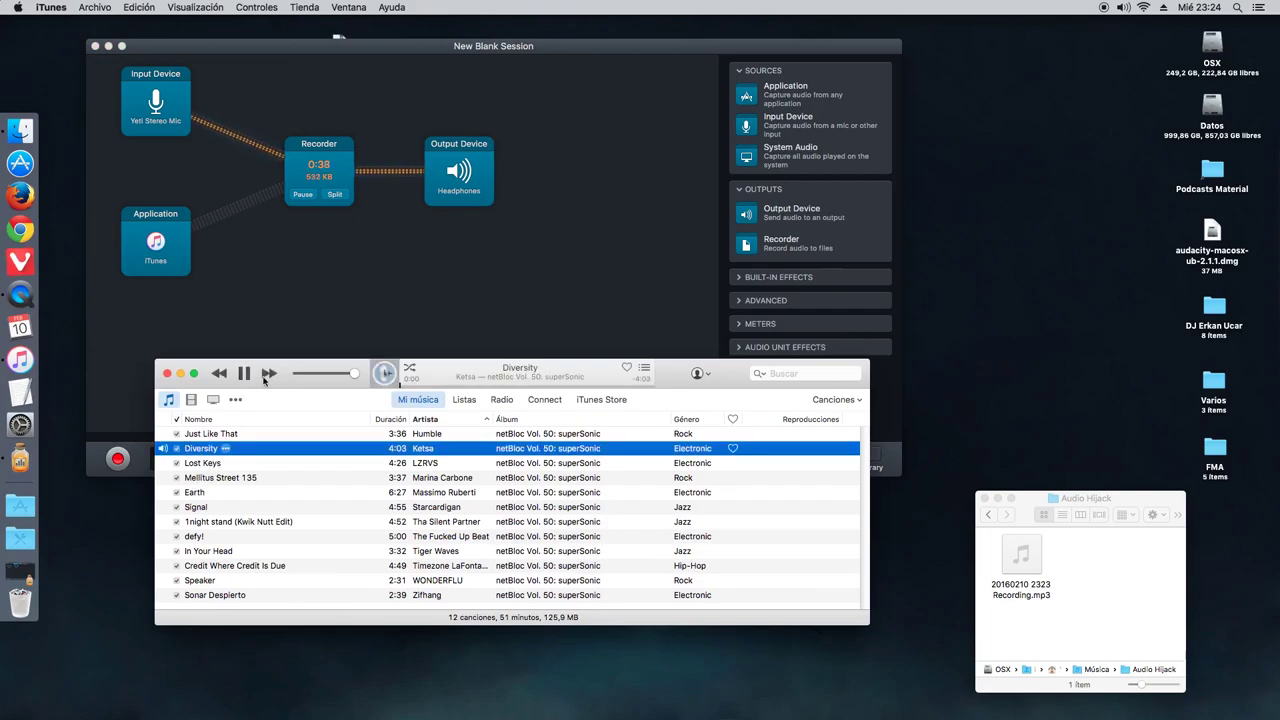
pyautogui.moveTo(355, 376); pyautogui.dragTo(322, 376)
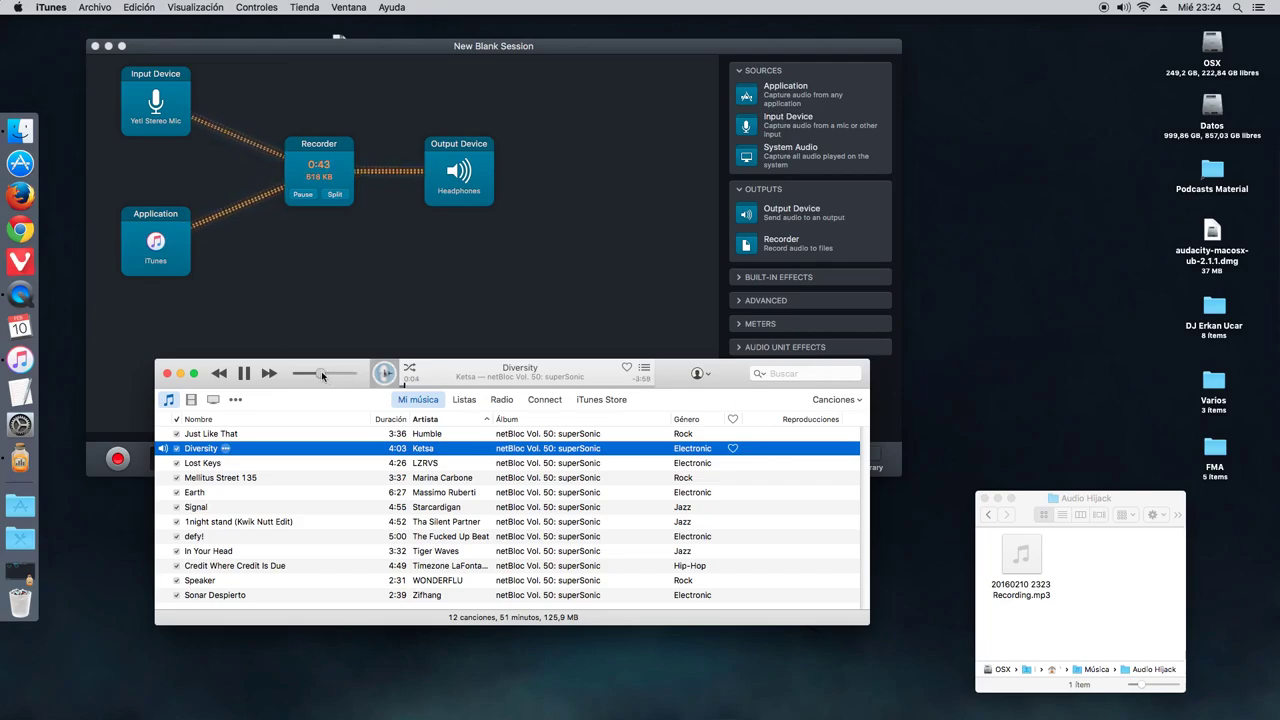
pyautogui.click(167, 373)
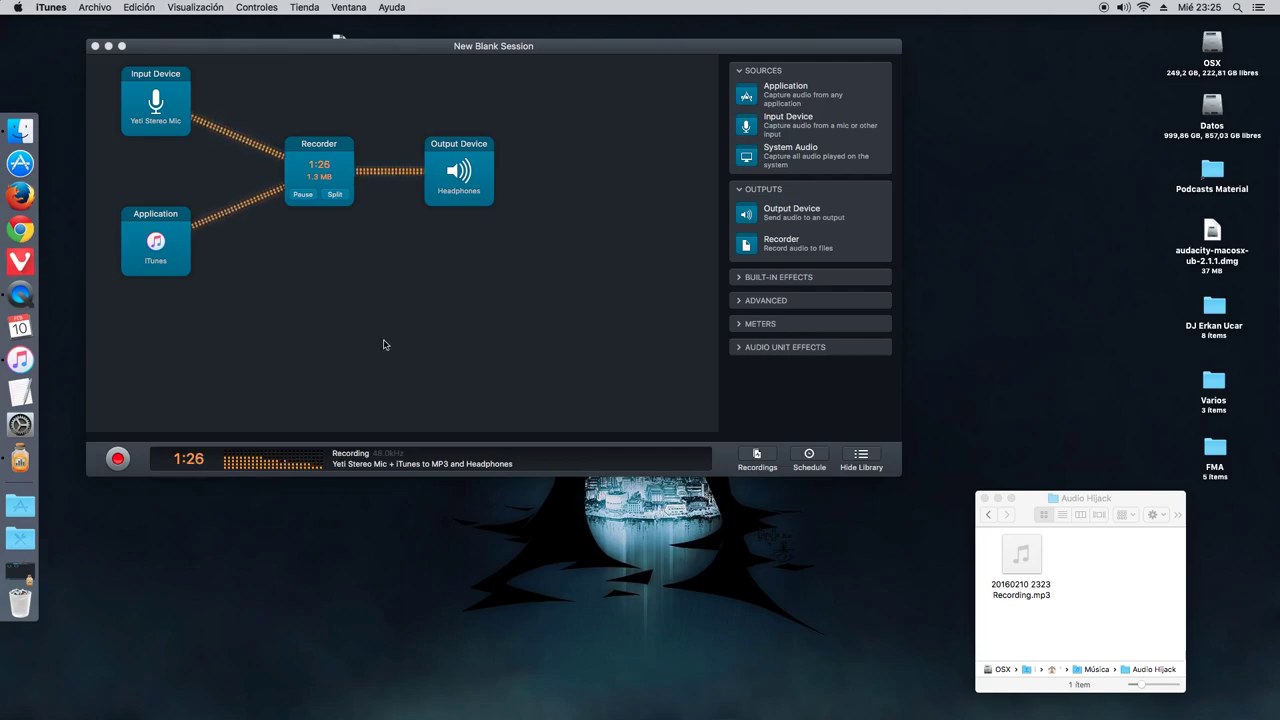
# Stop the session recording, pause playback in iTunes, and return to the session window.
pyautogui.click(116, 461)
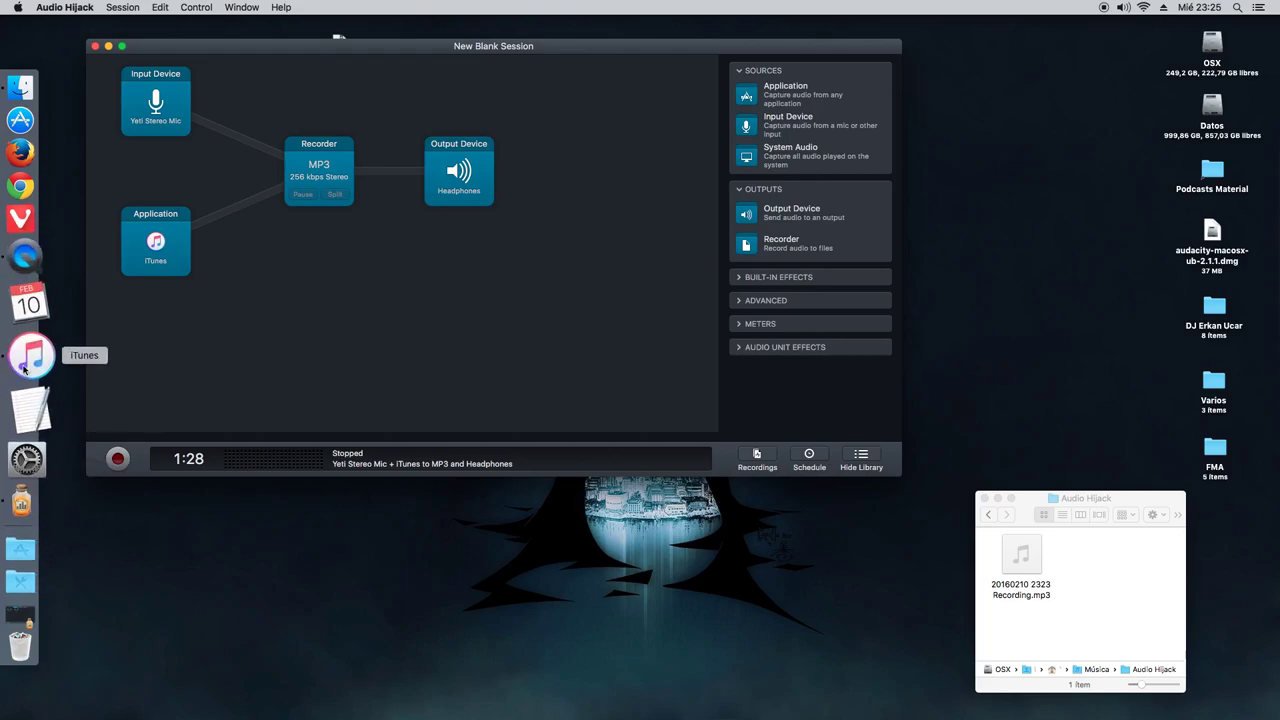
pyautogui.click(25, 366)
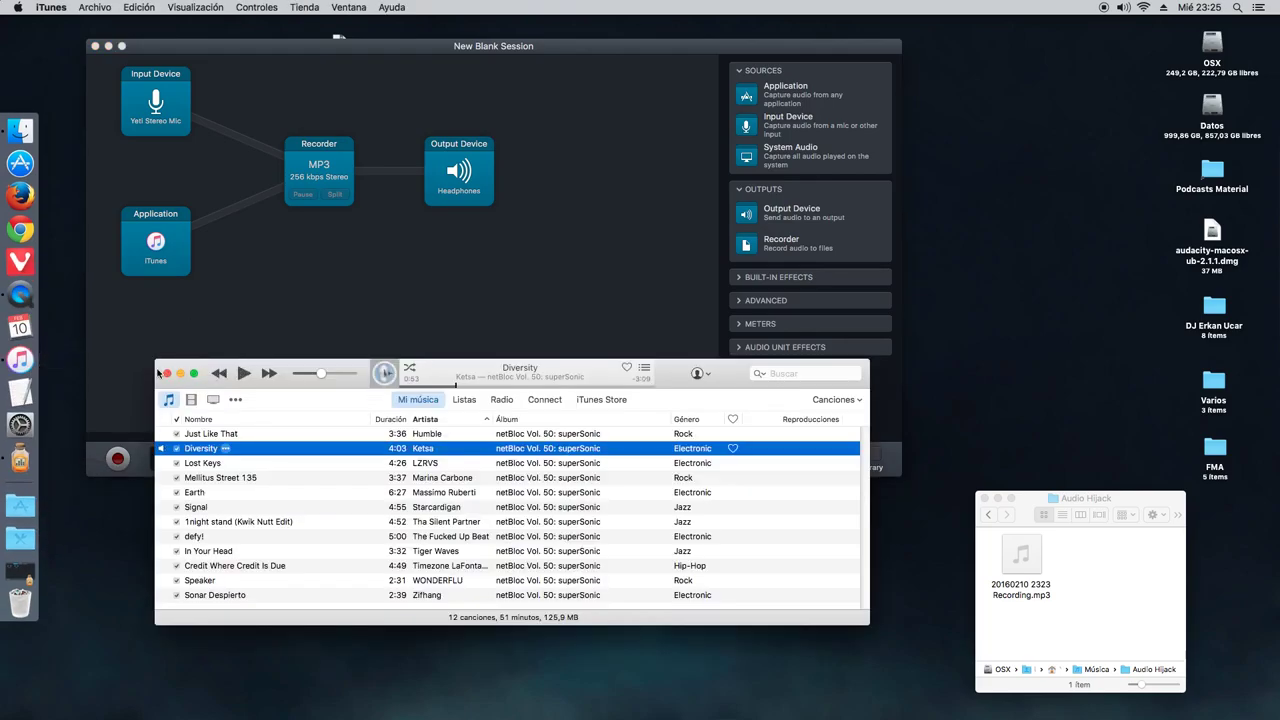
pyautogui.click(167, 374)
pyautogui.click(237, 55)
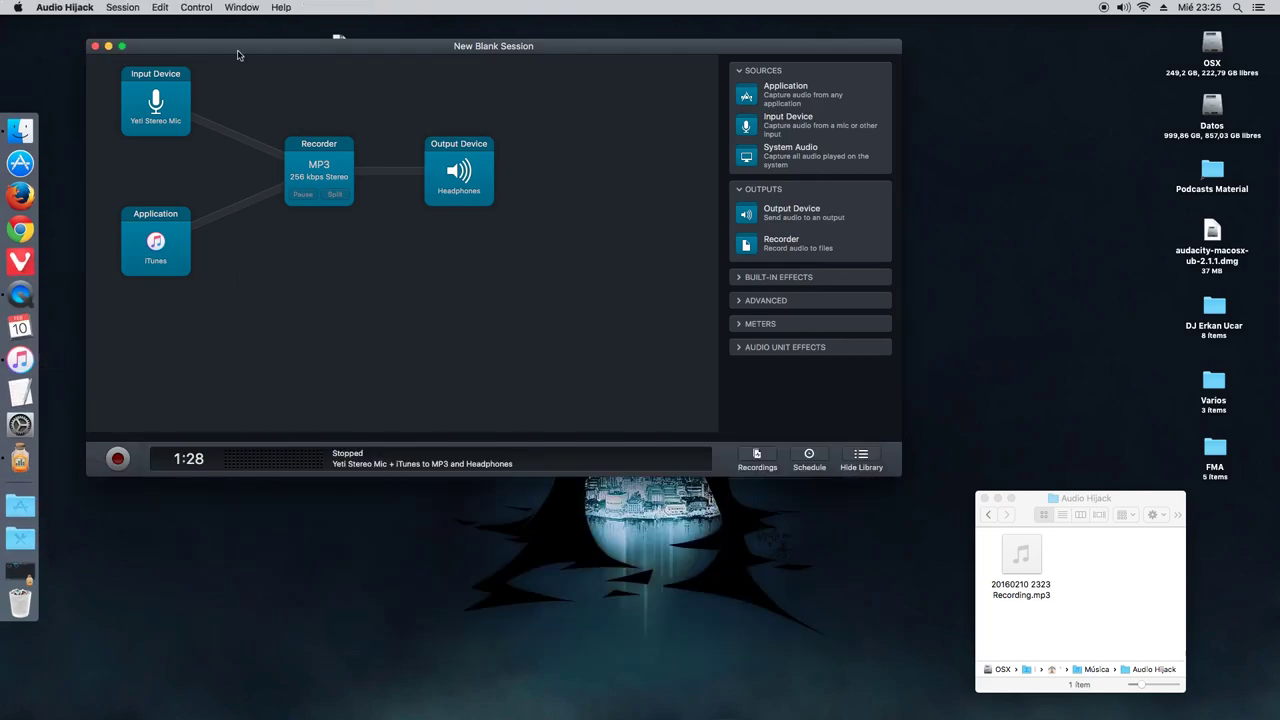
pyautogui.moveTo(237, 55); pyautogui.dragTo(229, 51)
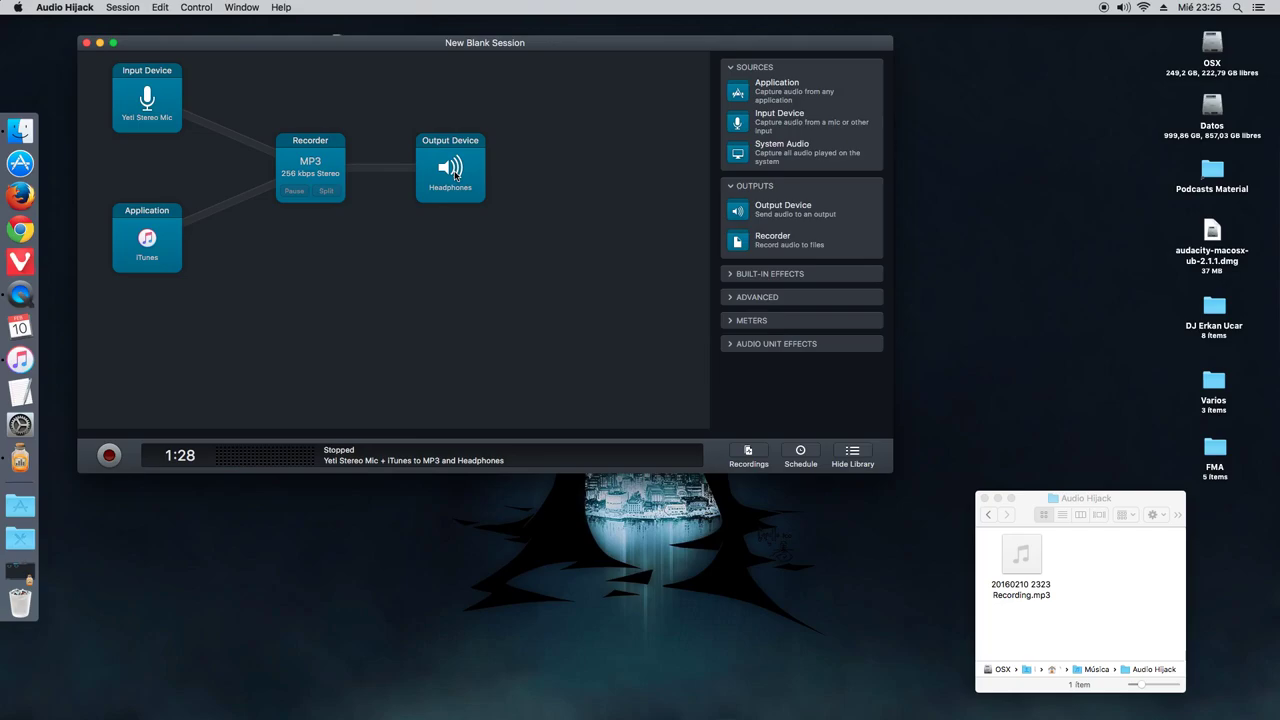
# Insert a 10 Band EQ from the built-in effects between the two sources and the Recorder.
pyautogui.click(733, 276)
pyautogui.scroll(-1, 823, 325)
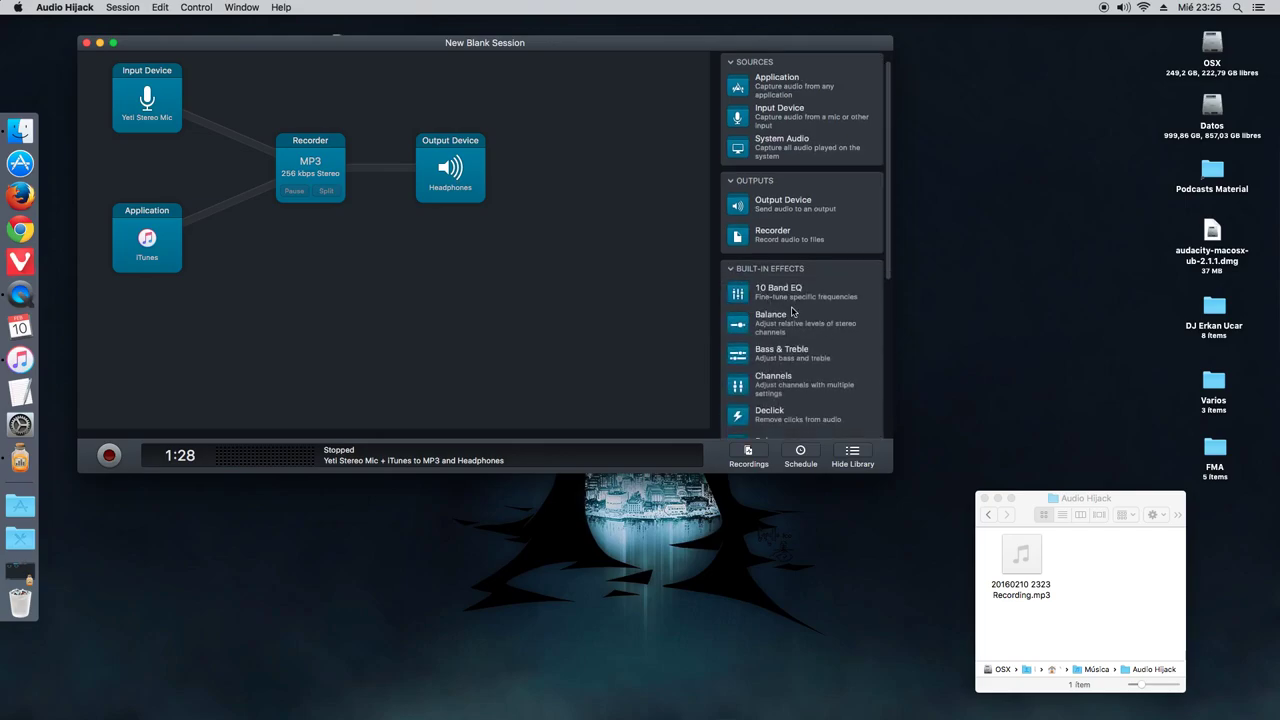
pyautogui.moveTo(742, 302); pyautogui.dragTo(264, 172)
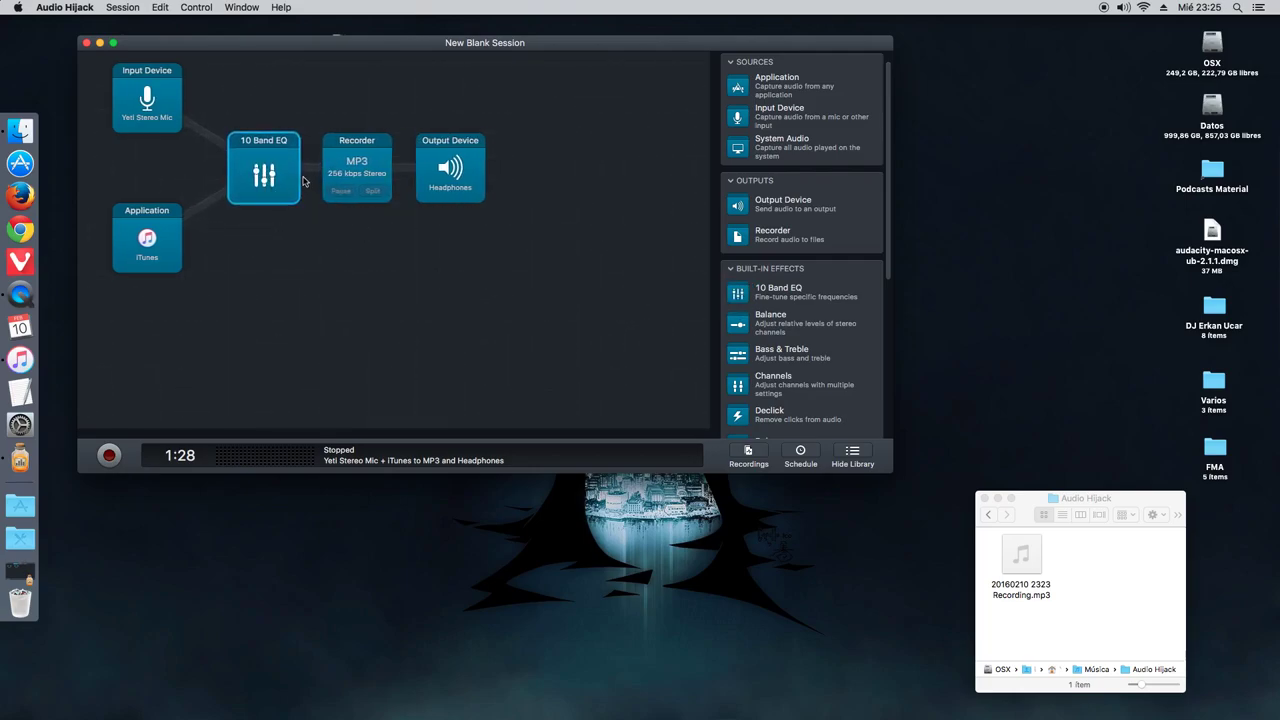
pyautogui.click(262, 178)
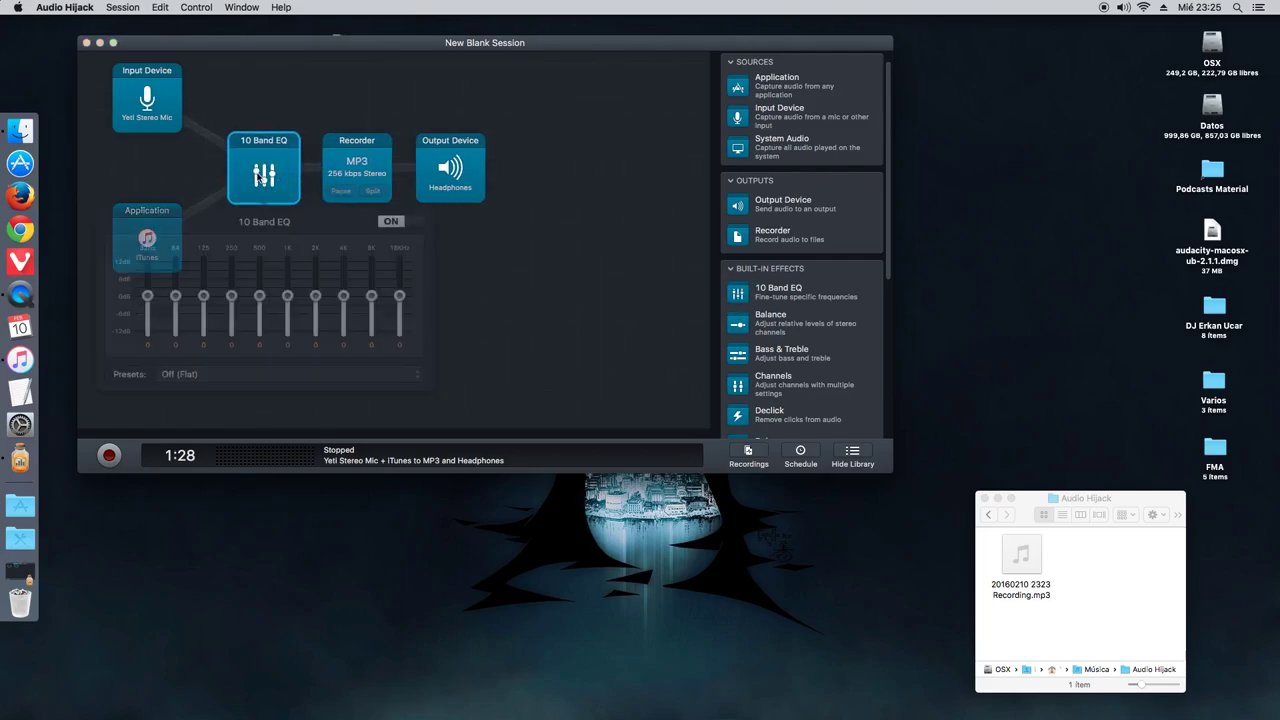
pyautogui.click(571, 314)
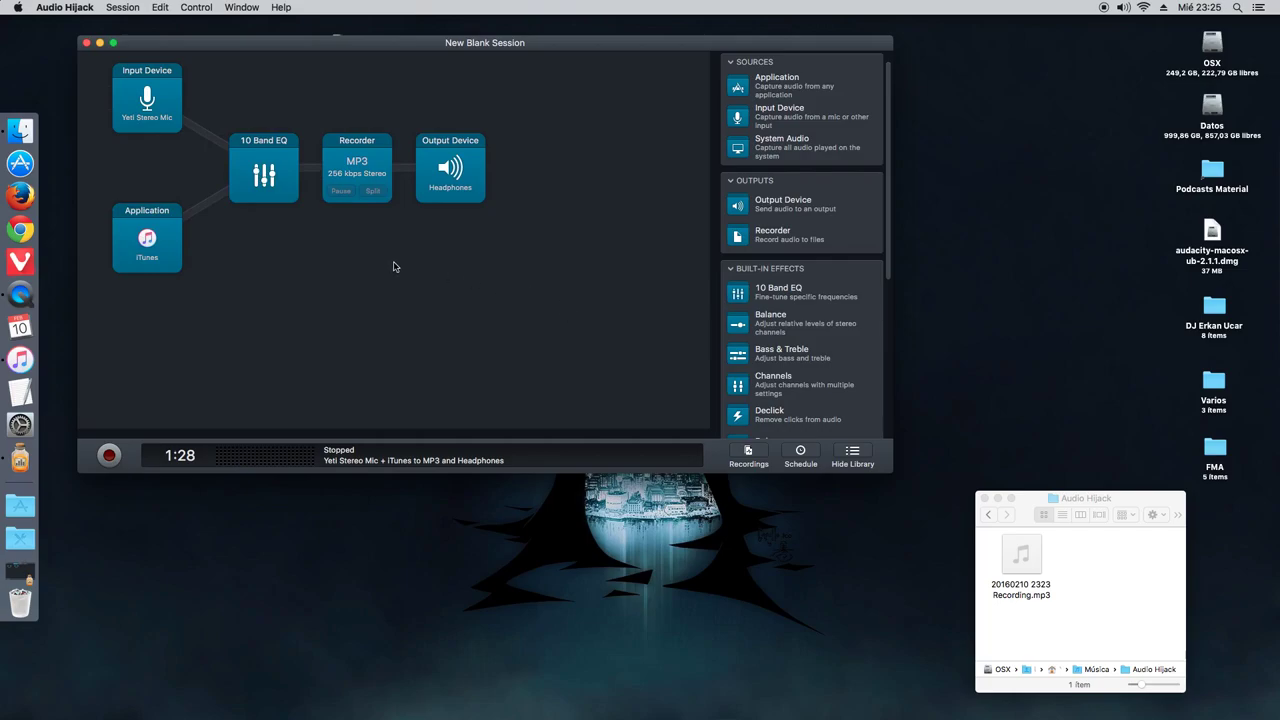
# Examine the 10 Band EQ's frequency sliders and its list of built-in presets.
pyautogui.click(270, 180)
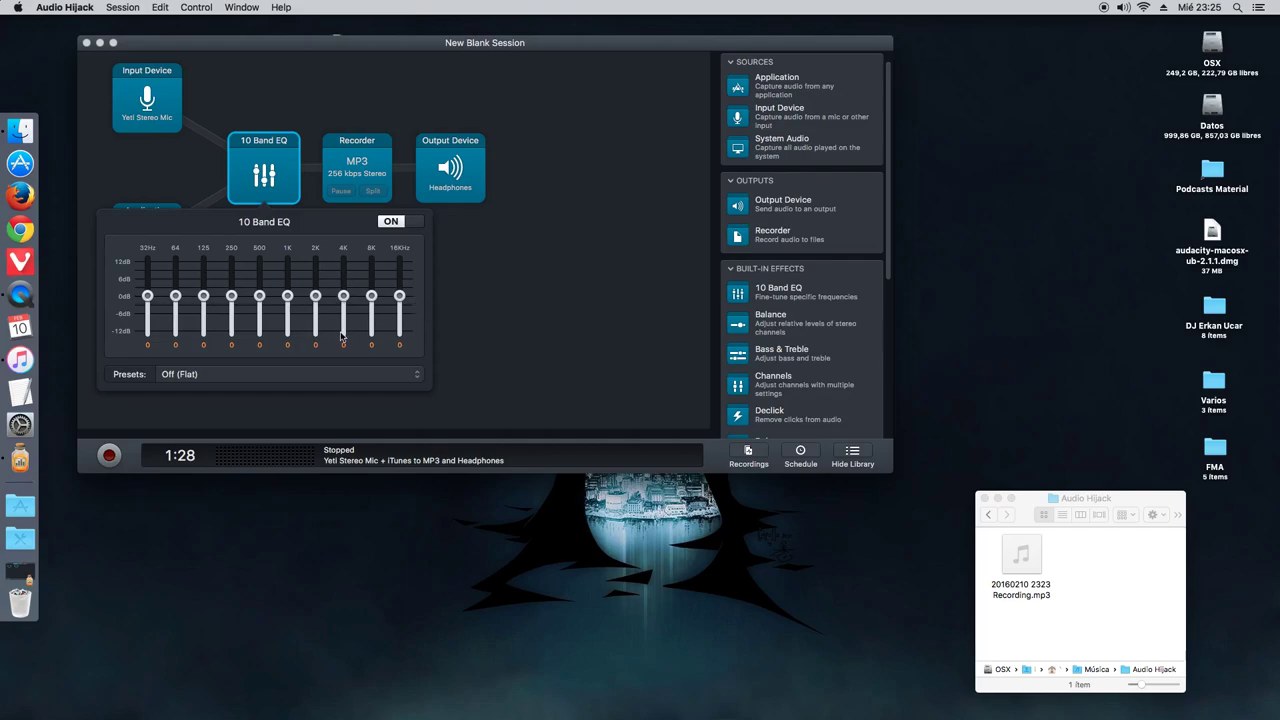
pyautogui.click(220, 374)
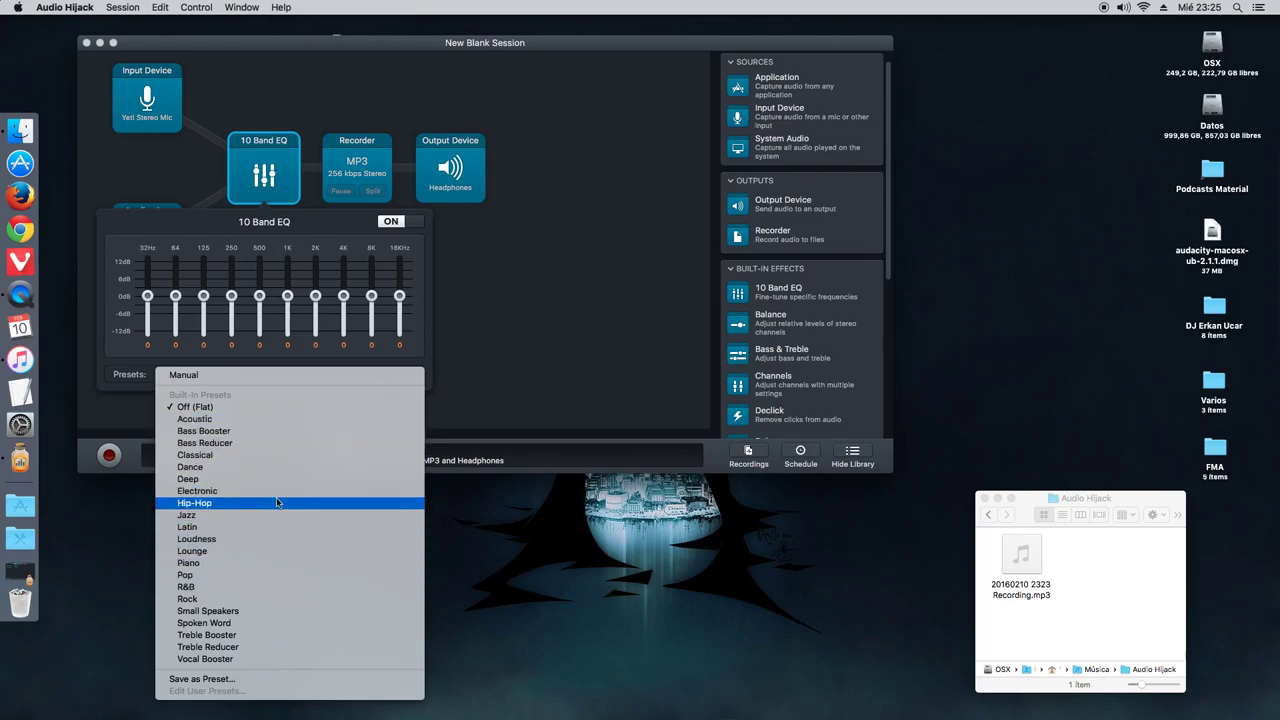
pyautogui.click(539, 344)
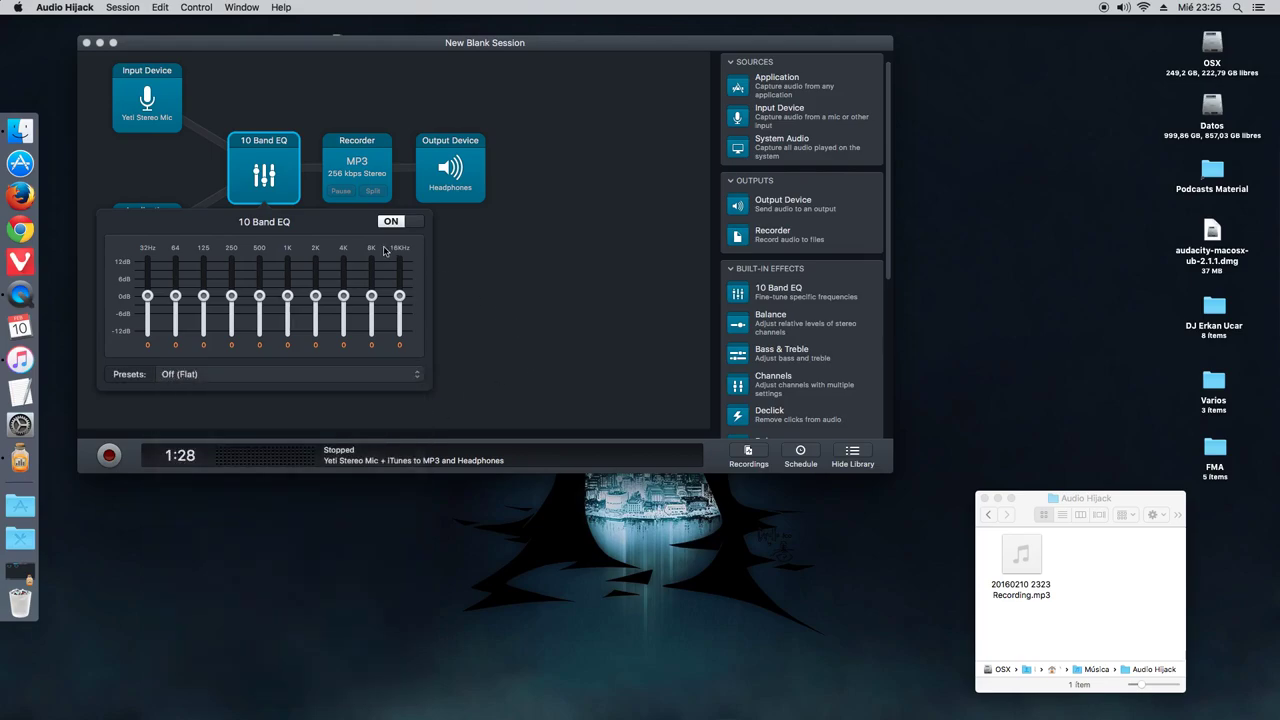
pyautogui.click(453, 243)
pyautogui.click(262, 173)
pyautogui.click(522, 273)
# Delete the 10 Band EQ block and insert a Channels effect between the sources and the Recorder.
pyautogui.rightClick(281, 190)
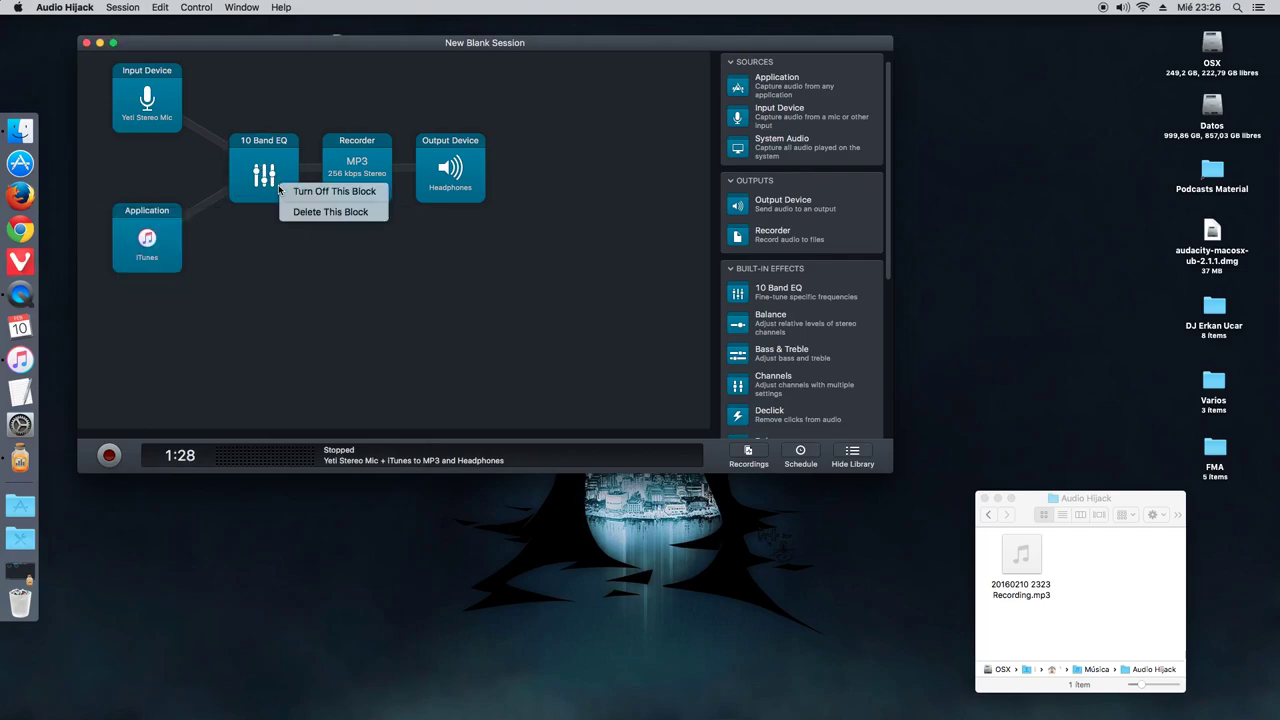
pyautogui.click(308, 212)
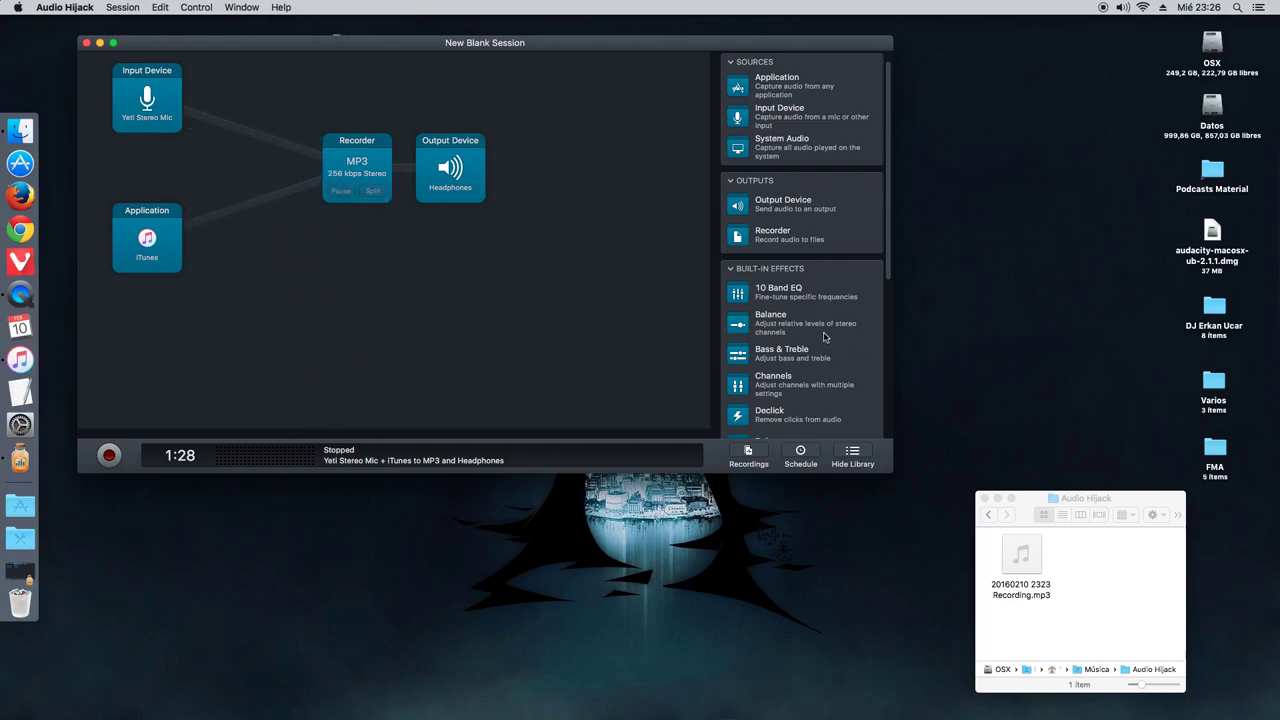
pyautogui.scroll(-2, 822, 338)
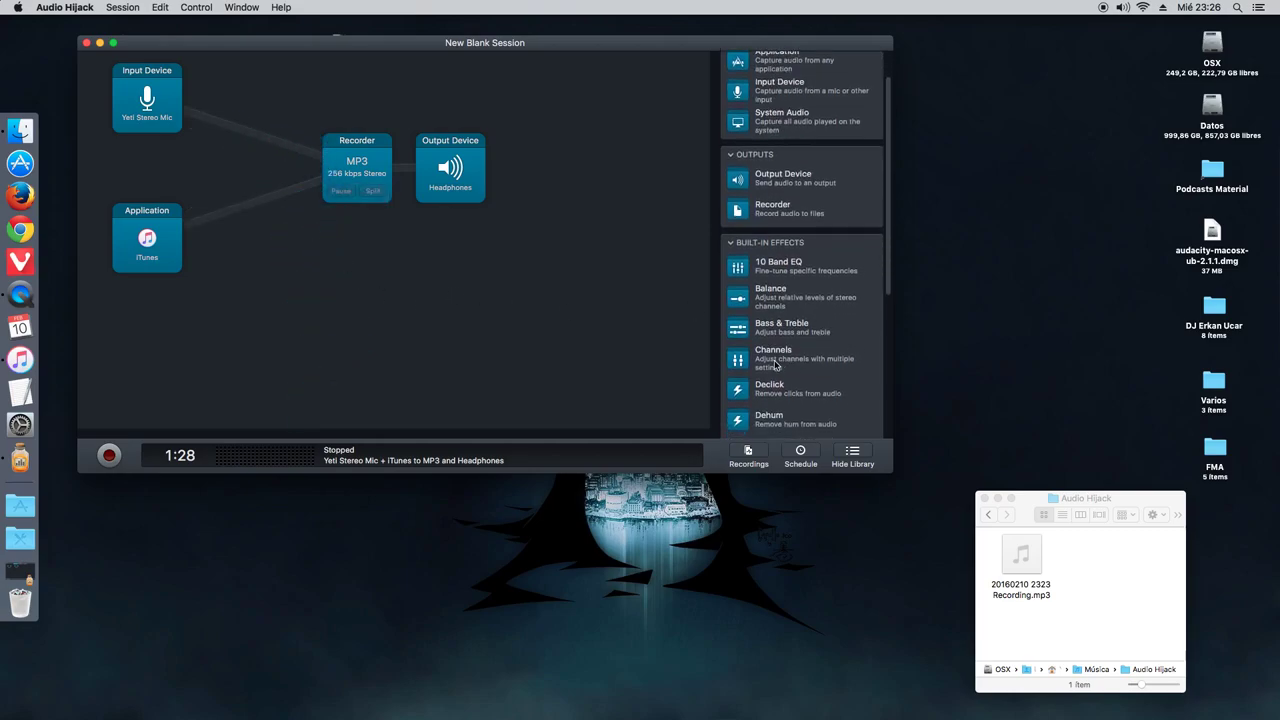
pyautogui.moveTo(740, 362); pyautogui.dragTo(288, 188)
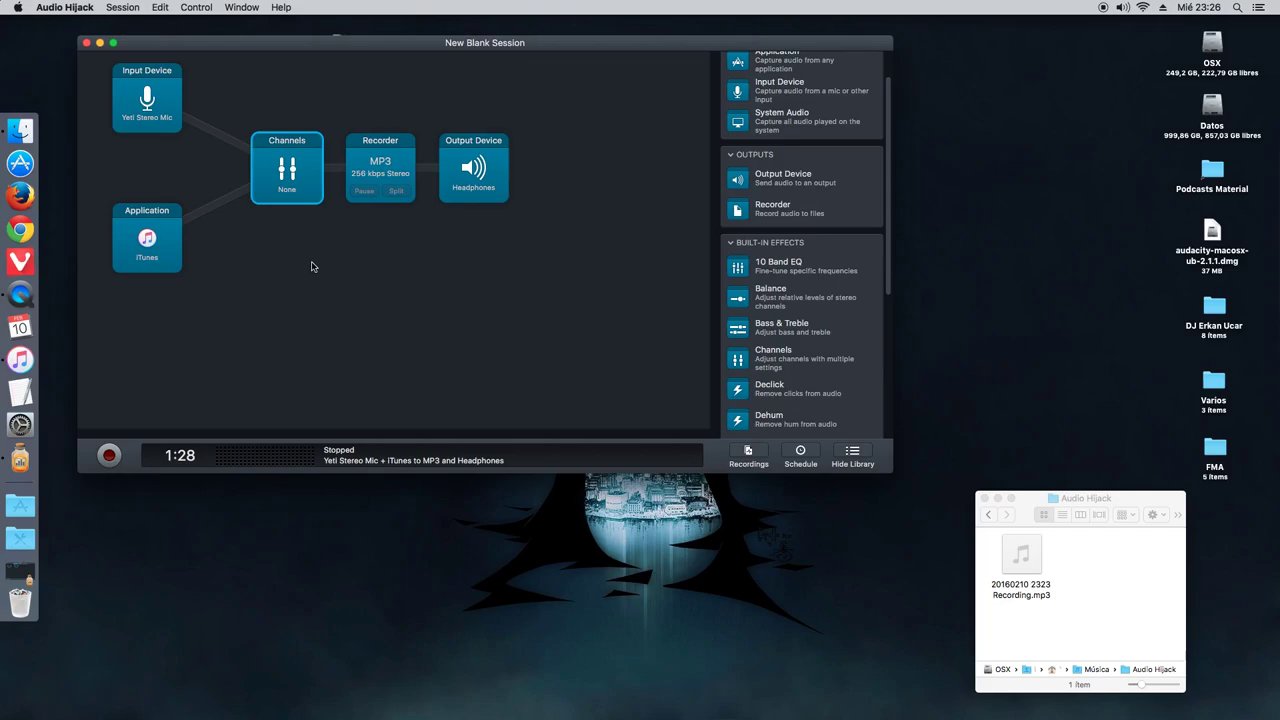
# Delete the Channels block and insert a Ducking block from the advanced effects between the two sources and the Recorder.
pyautogui.rightClick(291, 190)
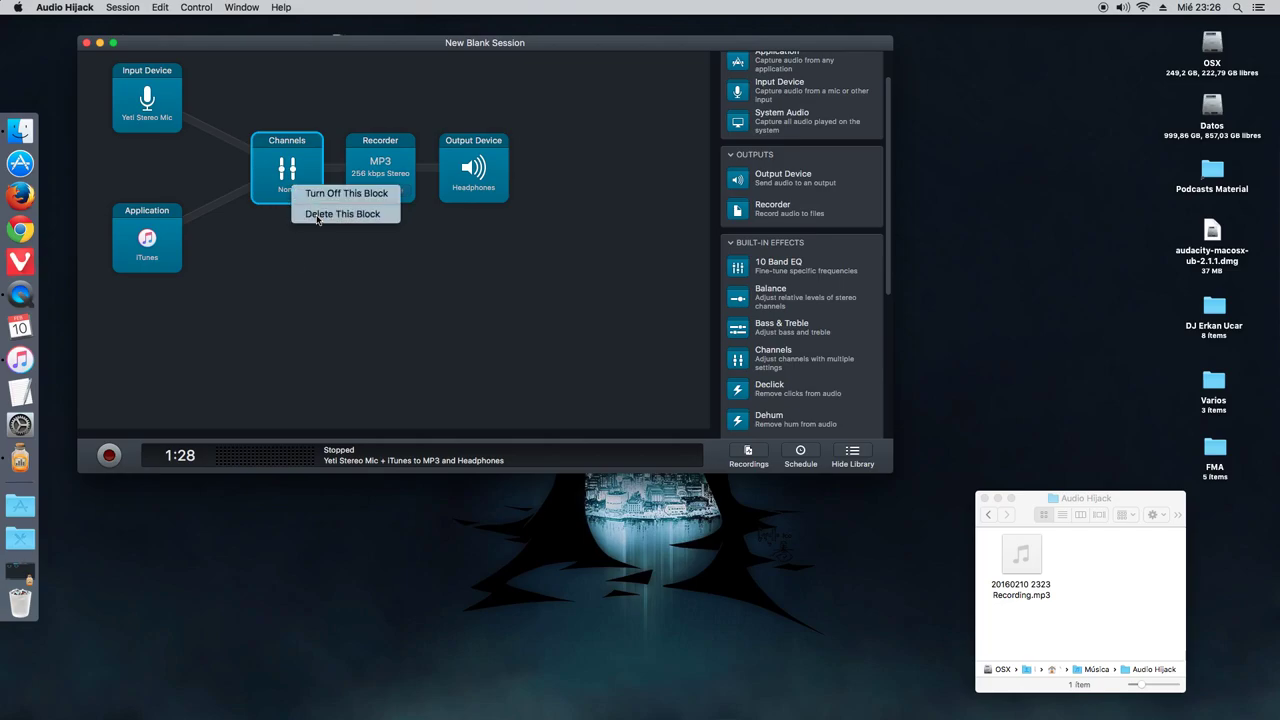
pyautogui.click(312, 213)
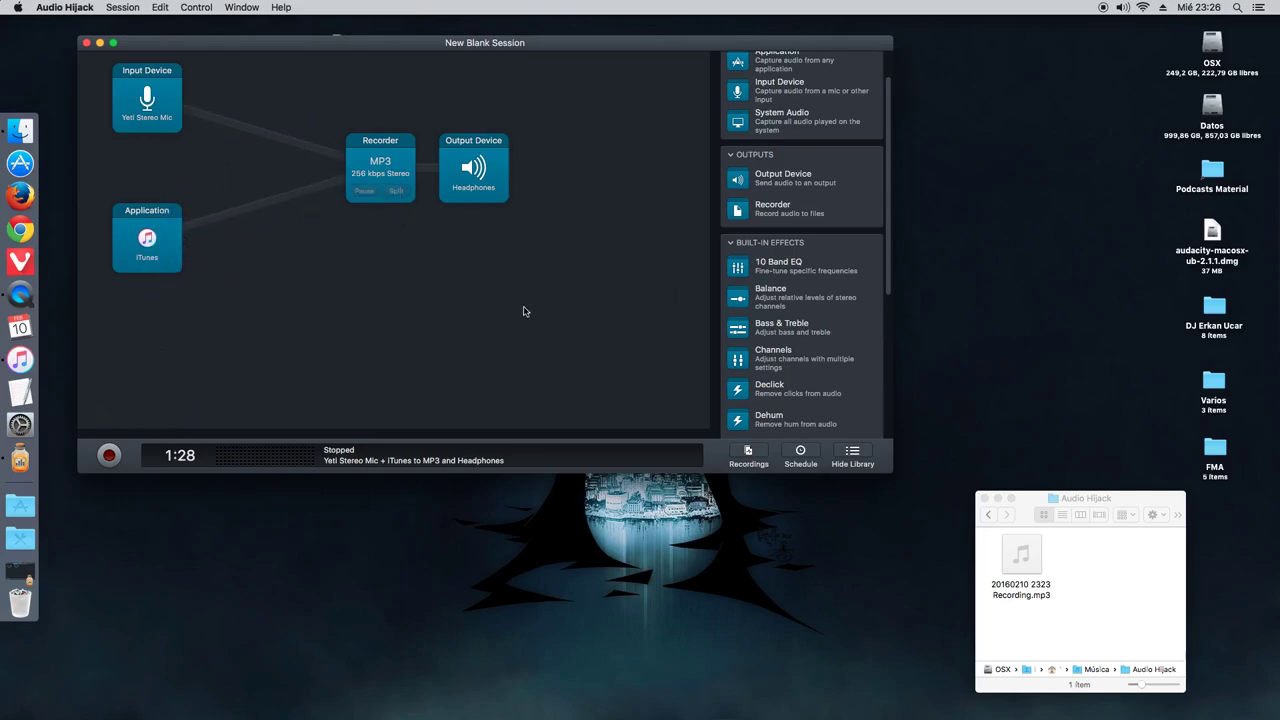
pyautogui.scroll(-1, 797, 303)
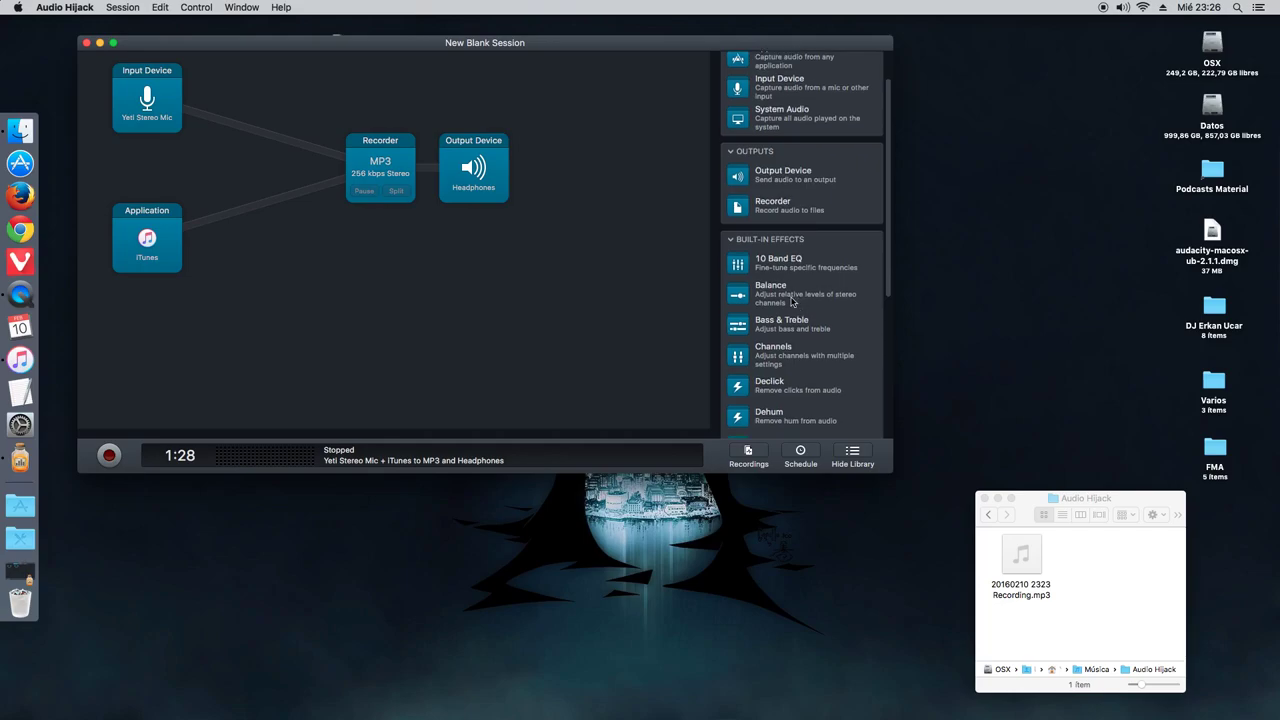
pyautogui.click(741, 241)
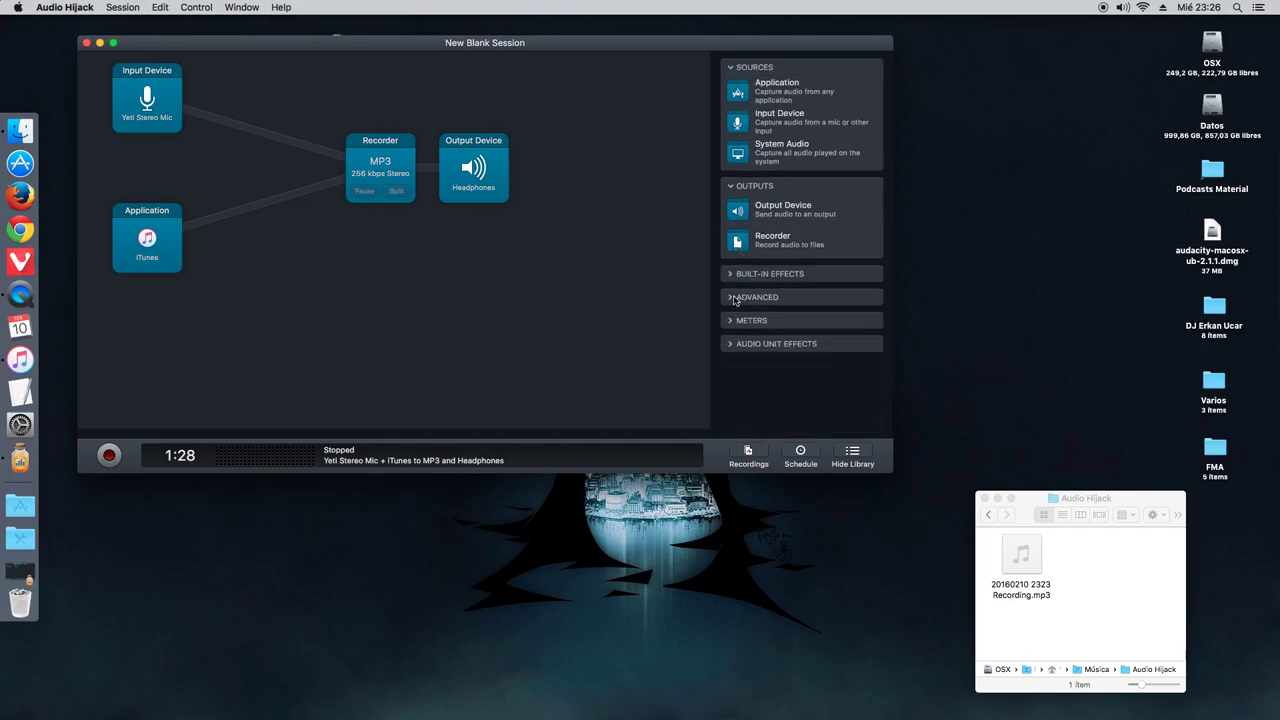
pyautogui.click(735, 299)
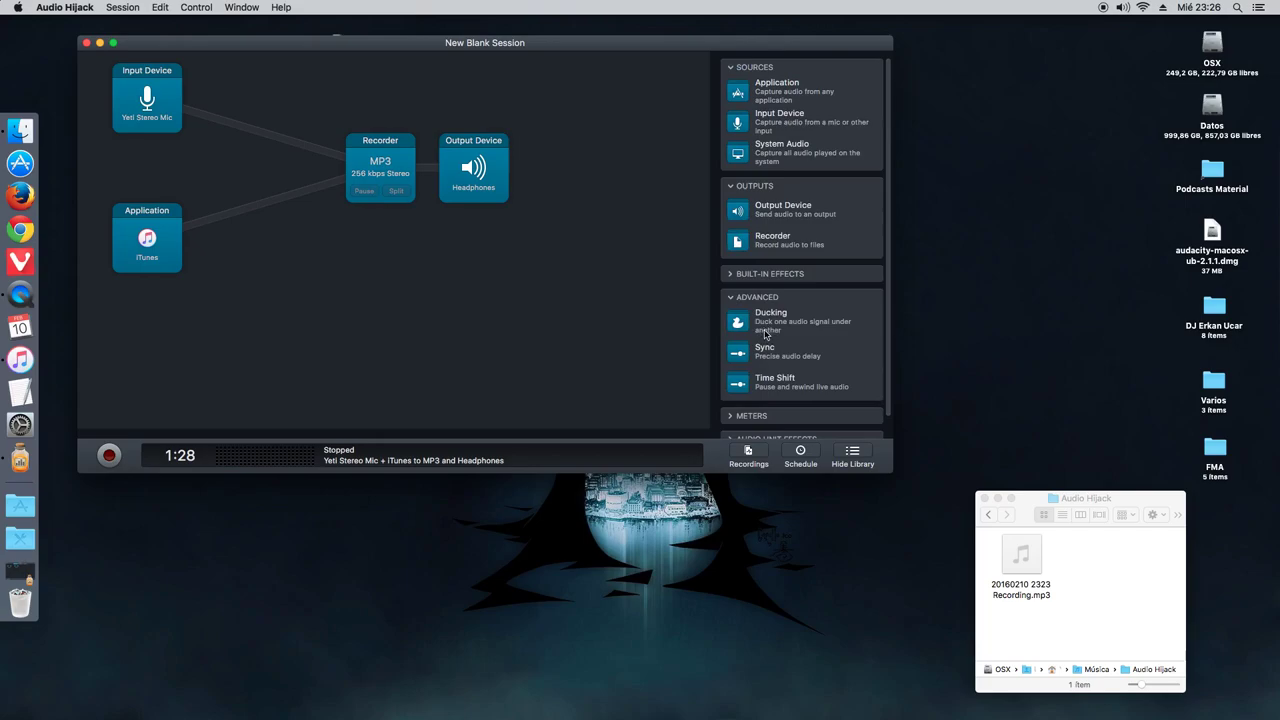
pyautogui.moveTo(757, 323); pyautogui.dragTo(474, 272)
pyautogui.moveTo(263, 177); pyautogui.dragTo(264, 171)
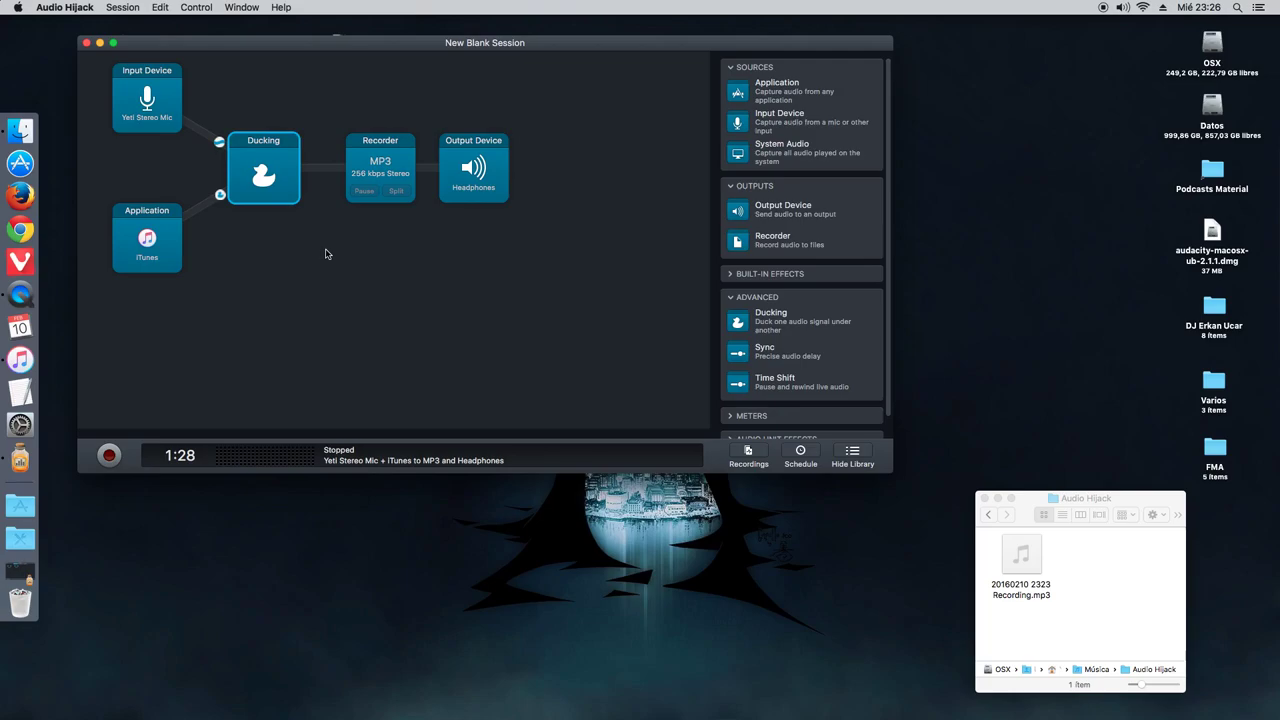
# Shrink the session window and lower the Ducked Volume in the Ducking block's settings.
pyautogui.moveTo(893, 468); pyautogui.dragTo(862, 377)
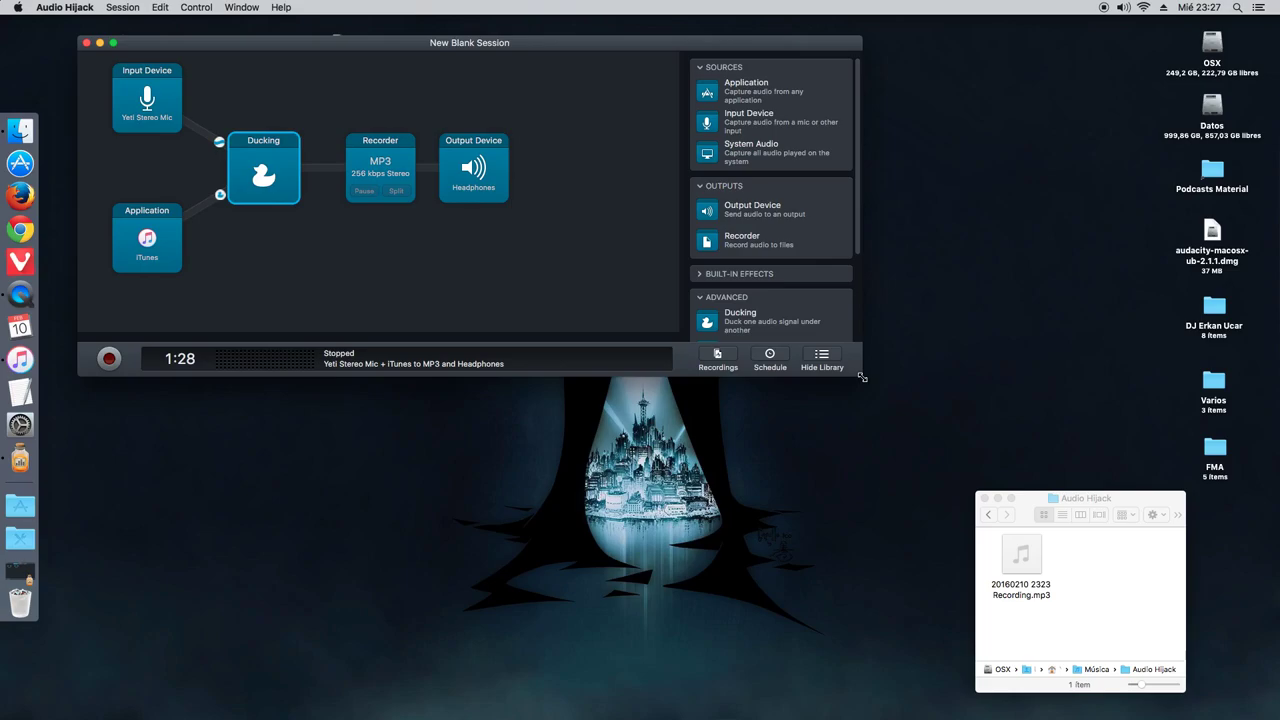
pyautogui.click(283, 182)
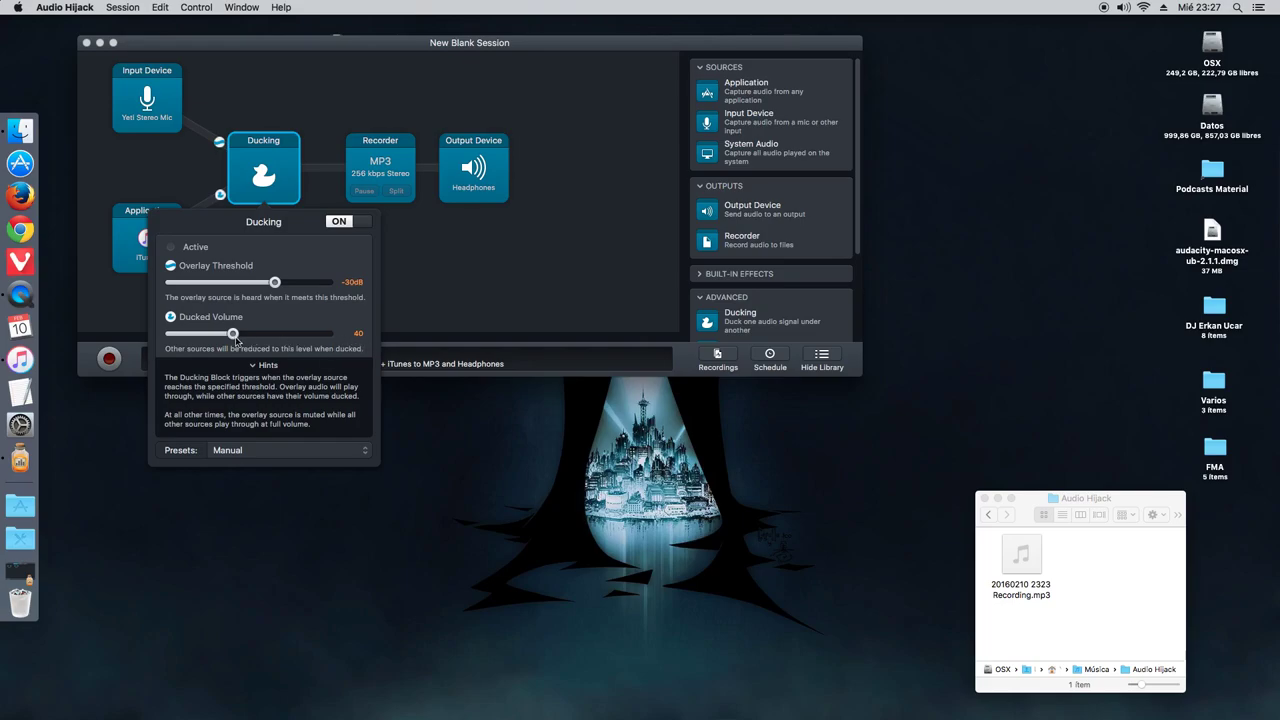
pyautogui.moveTo(233, 337); pyautogui.dragTo(202, 340)
pyautogui.click(529, 267)
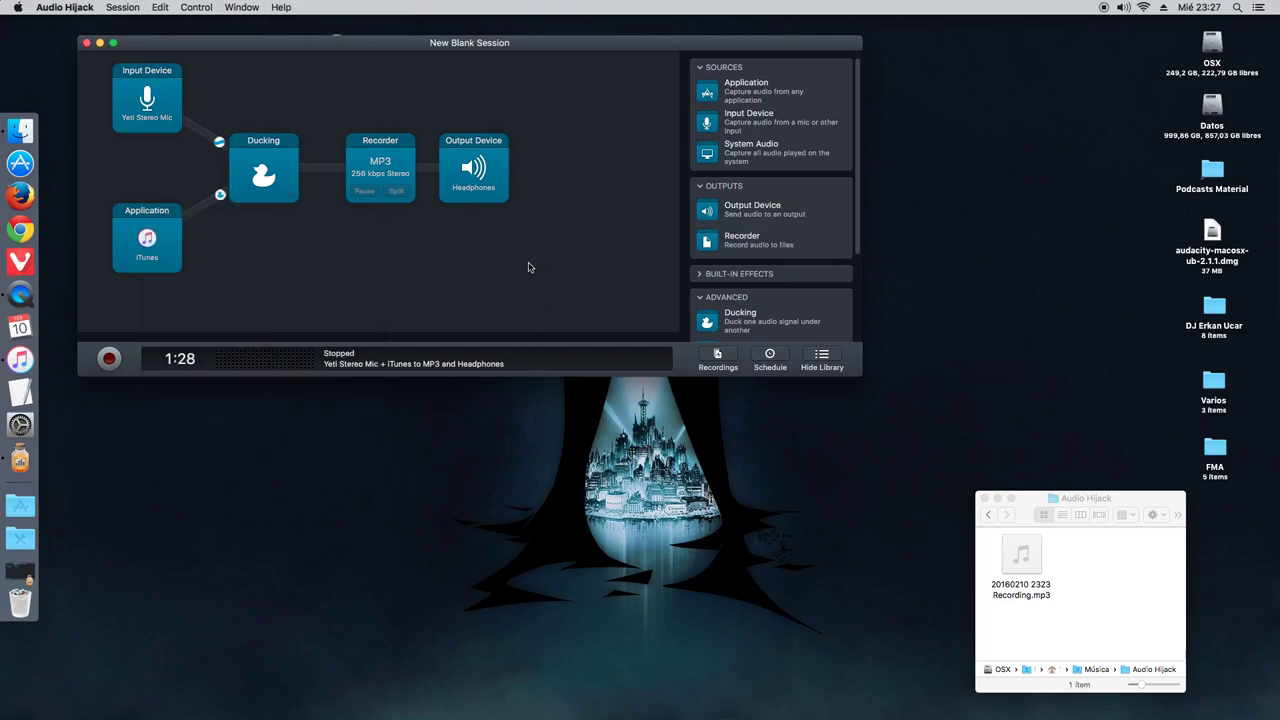
# Try a Menu Bar Meters block after the Output Device and delete it from the session.
pyautogui.moveTo(350, 45); pyautogui.dragTo(358, 67)
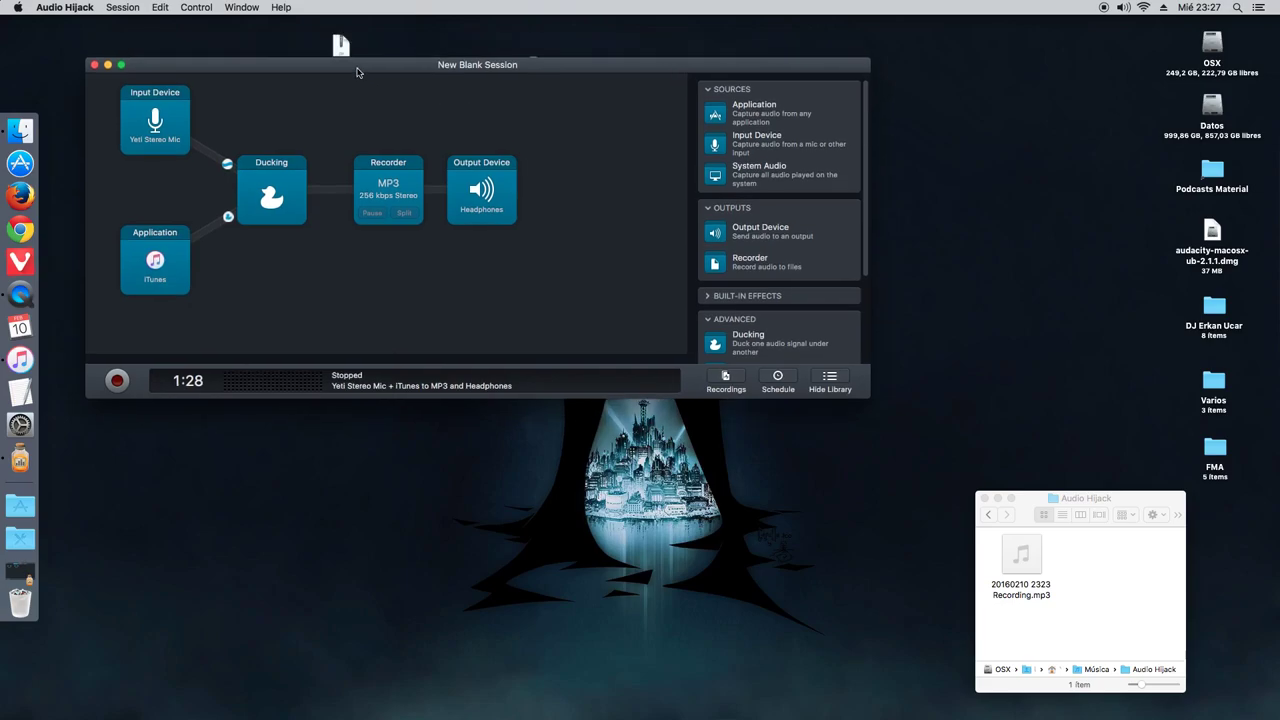
pyautogui.scroll(-3, 800, 291)
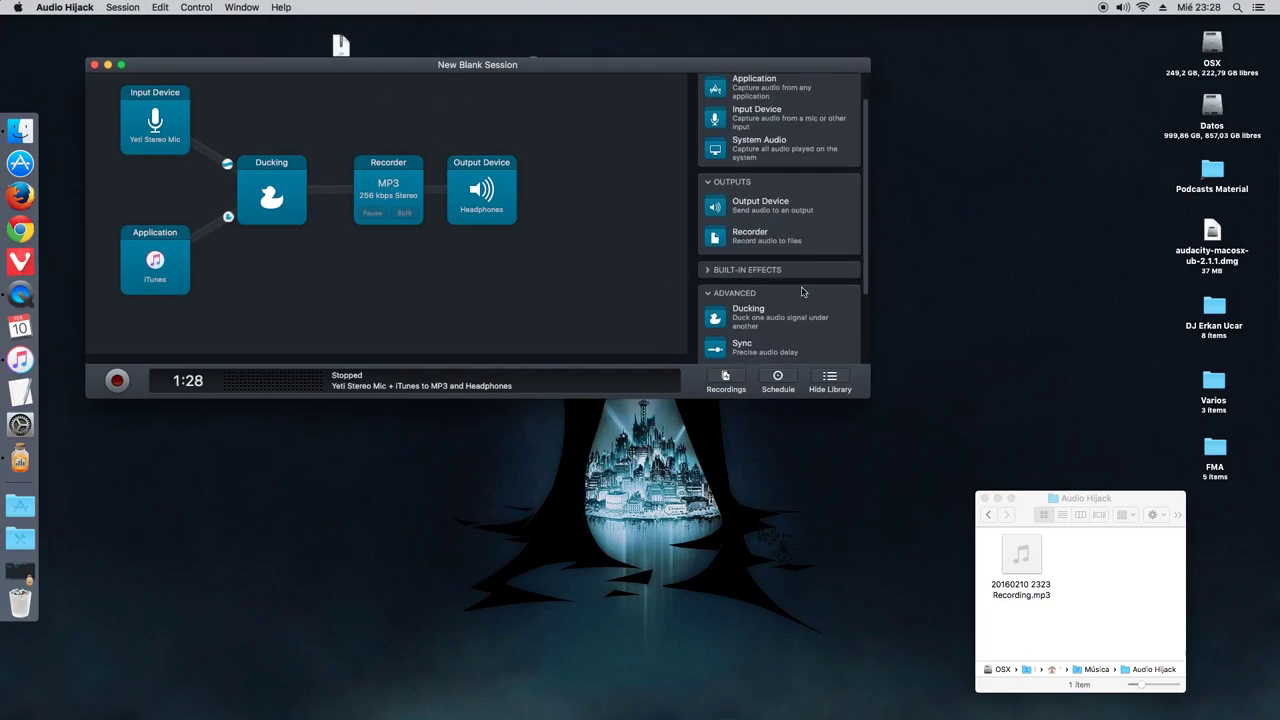
pyautogui.scroll(-2, 800, 291)
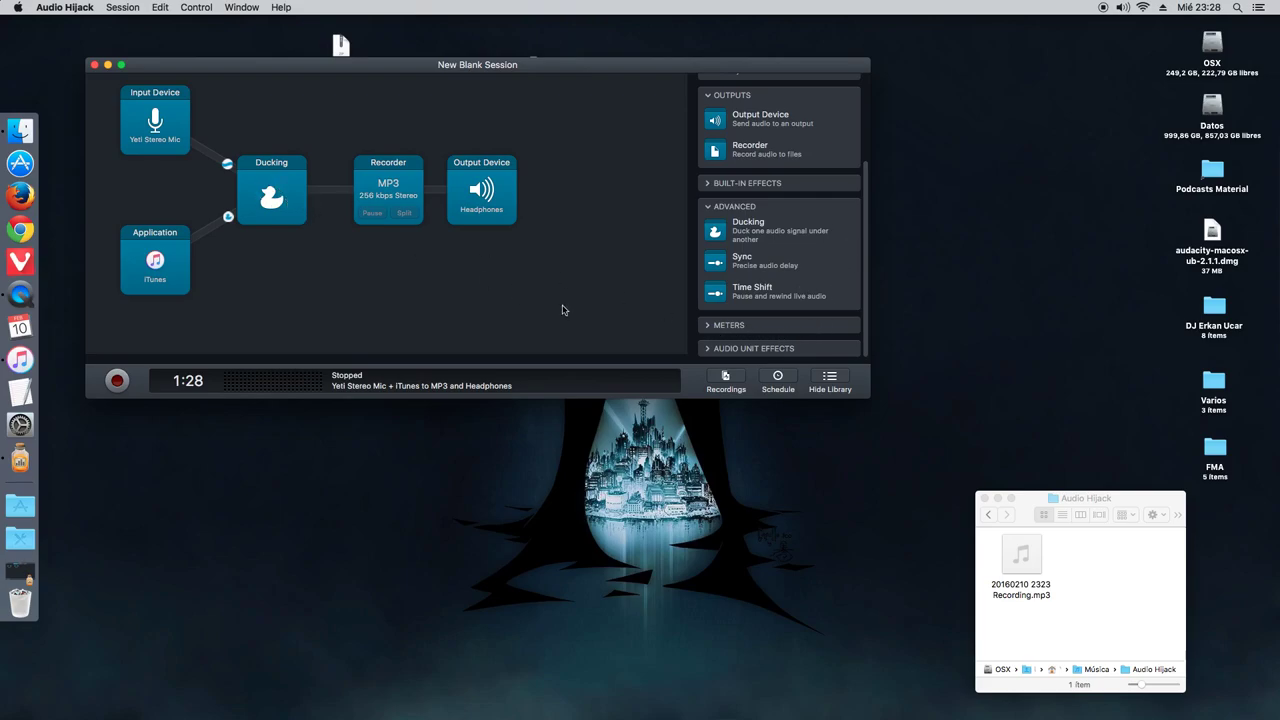
pyautogui.click(712, 326)
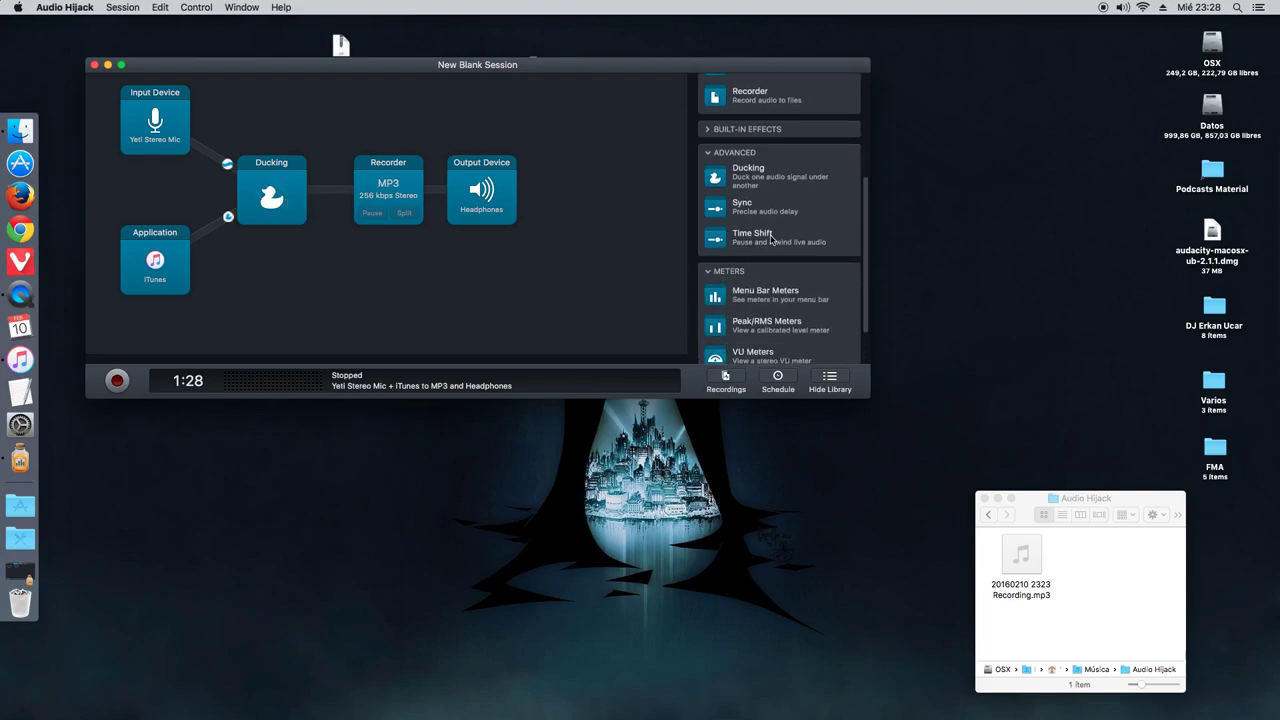
pyautogui.scroll(-2, 772, 226)
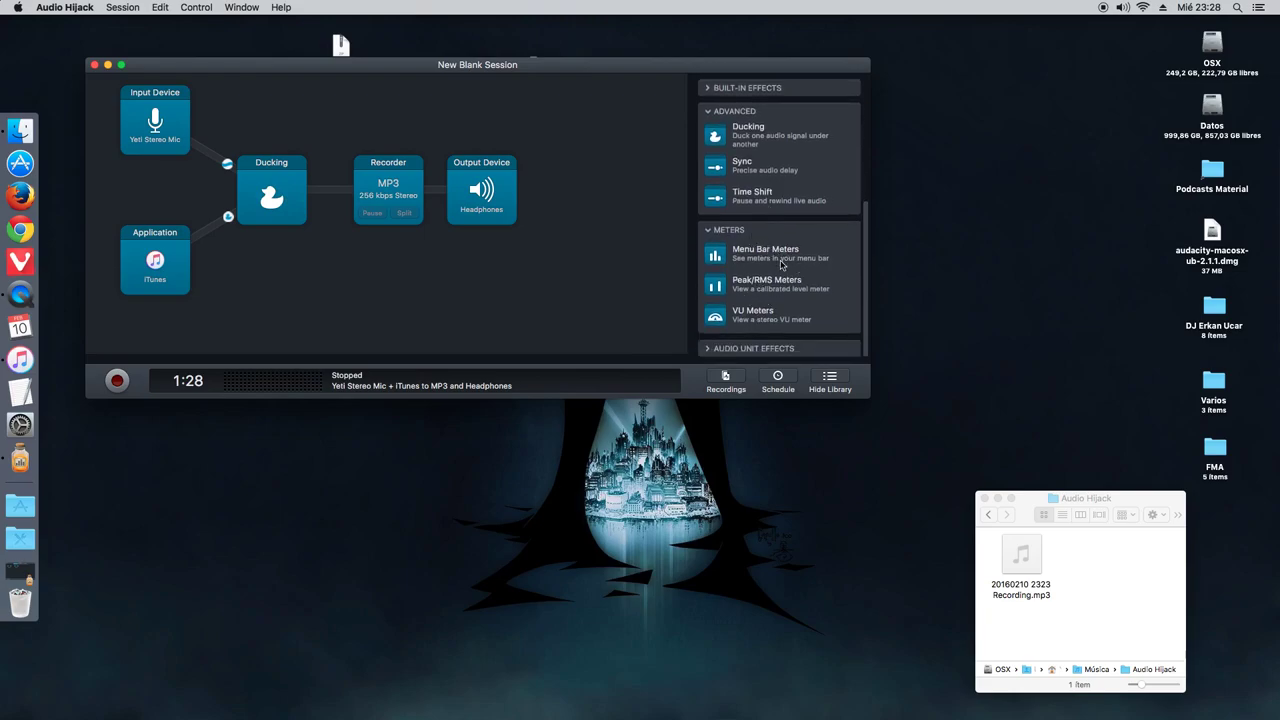
pyautogui.moveTo(715, 258); pyautogui.dragTo(577, 208)
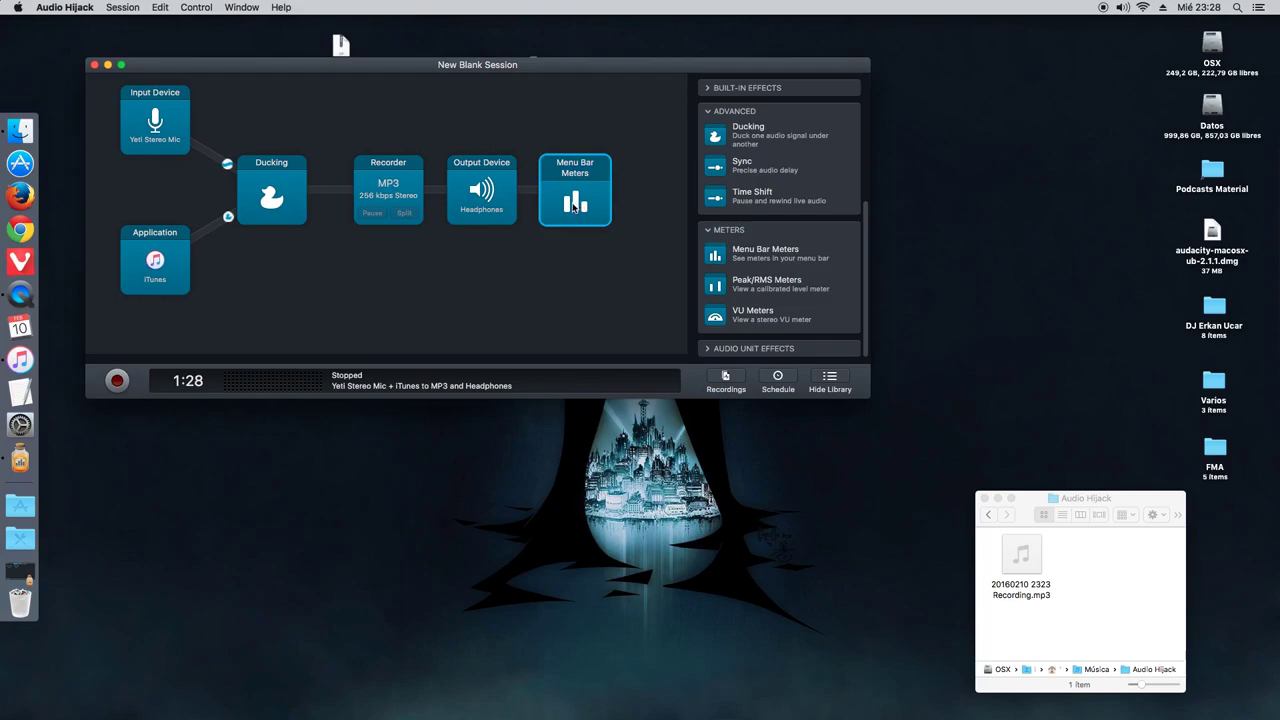
pyautogui.rightClick(578, 199)
pyautogui.click(598, 226)
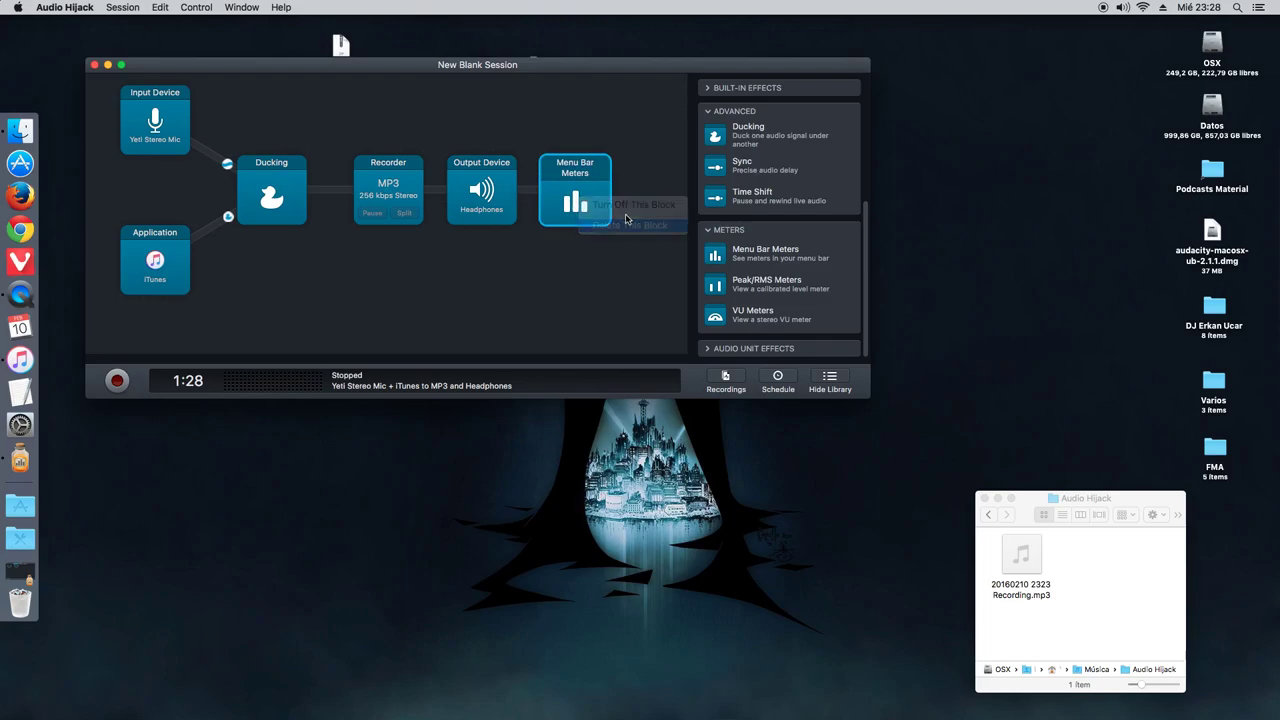
# Examine the Audio Unit effects offered in the block library and collapse their category.
pyautogui.click(705, 346)
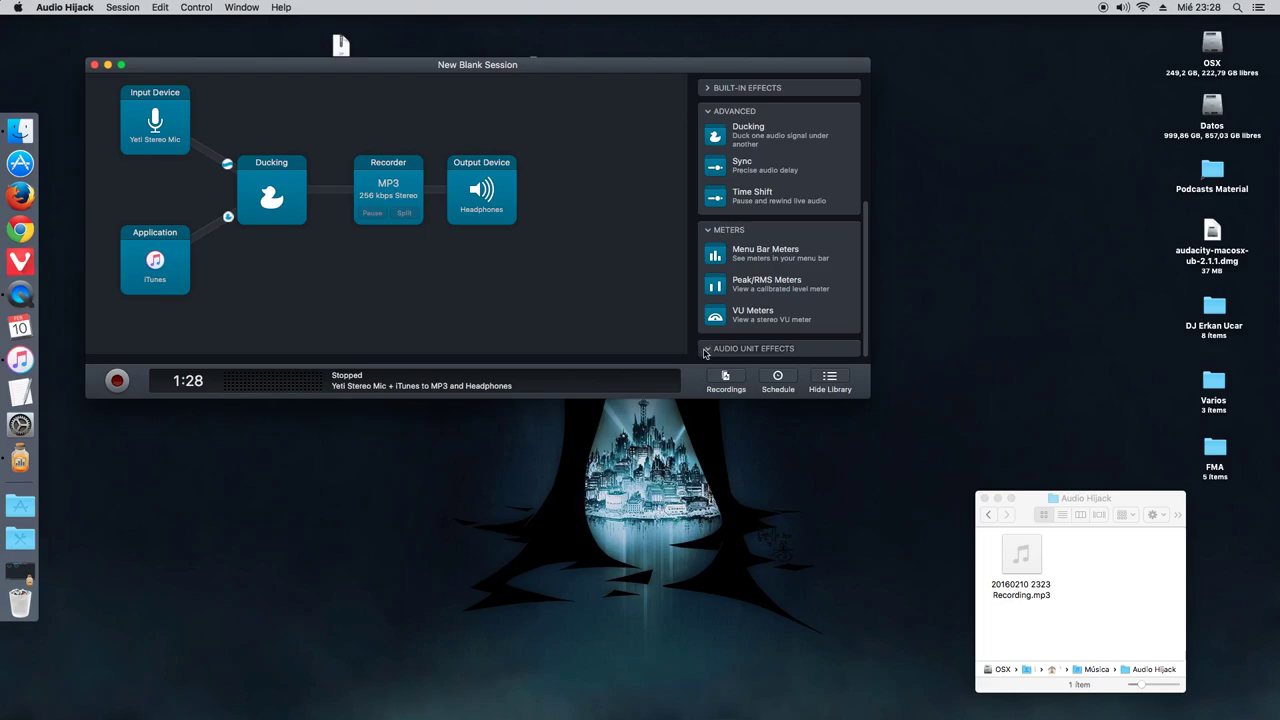
pyautogui.scroll(-3, 778, 310)
pyautogui.scroll(-4, 789, 291)
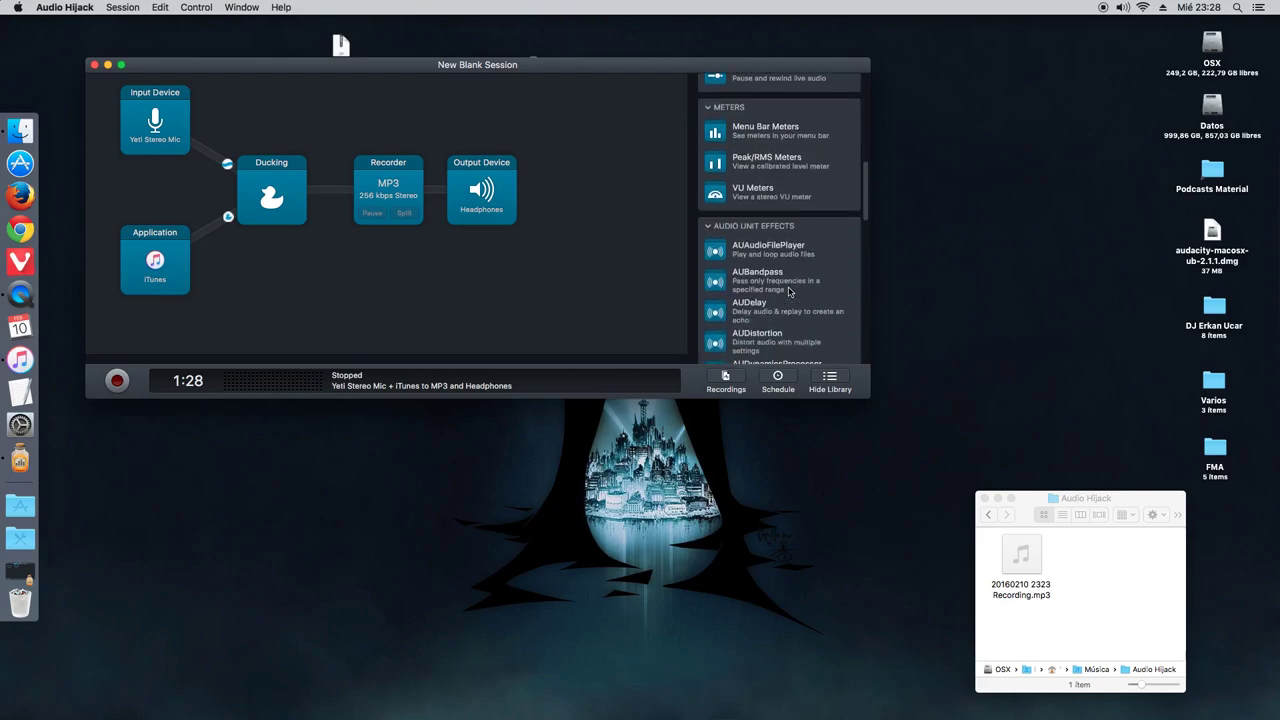
pyautogui.scroll(-4, 778, 295)
pyautogui.scroll(5, 783, 290)
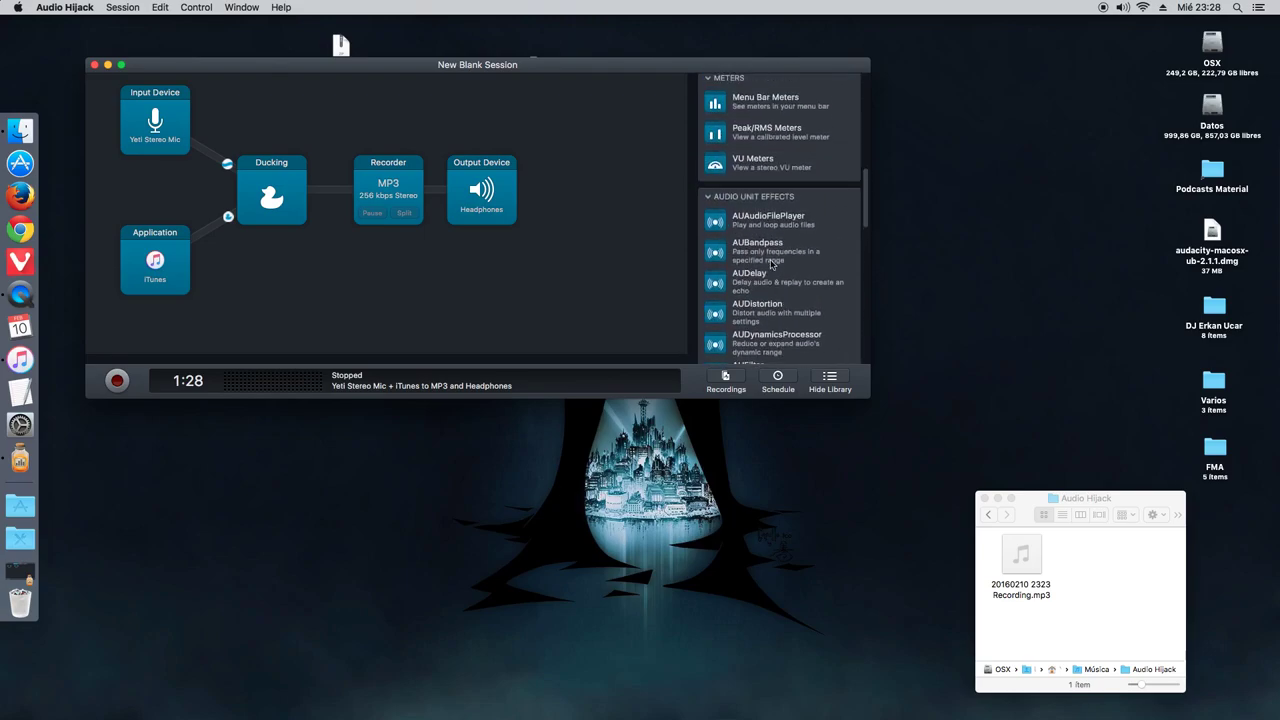
pyautogui.click(719, 199)
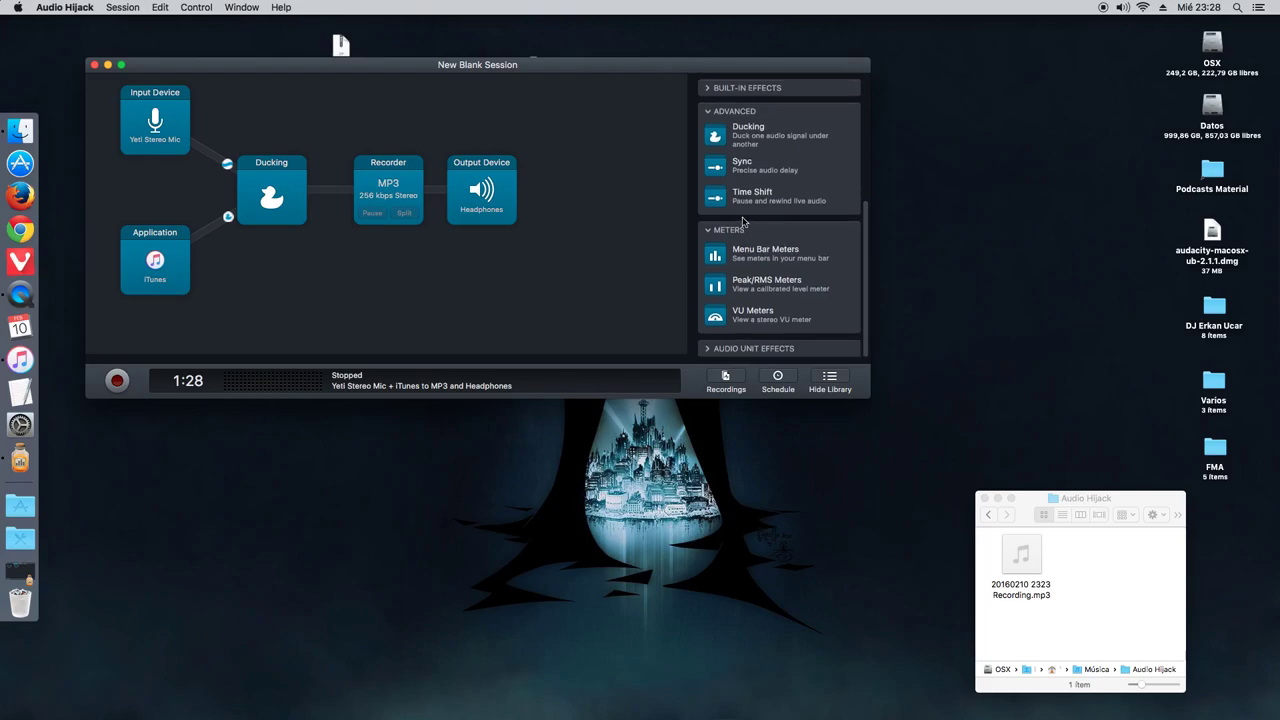
# Review the full list of built-in effects in the block library and collapse their category.
pyautogui.scroll(2, 760, 227)
pyautogui.click(722, 152)
pyautogui.scroll(-2, 775, 185)
pyautogui.scroll(-2, 781, 192)
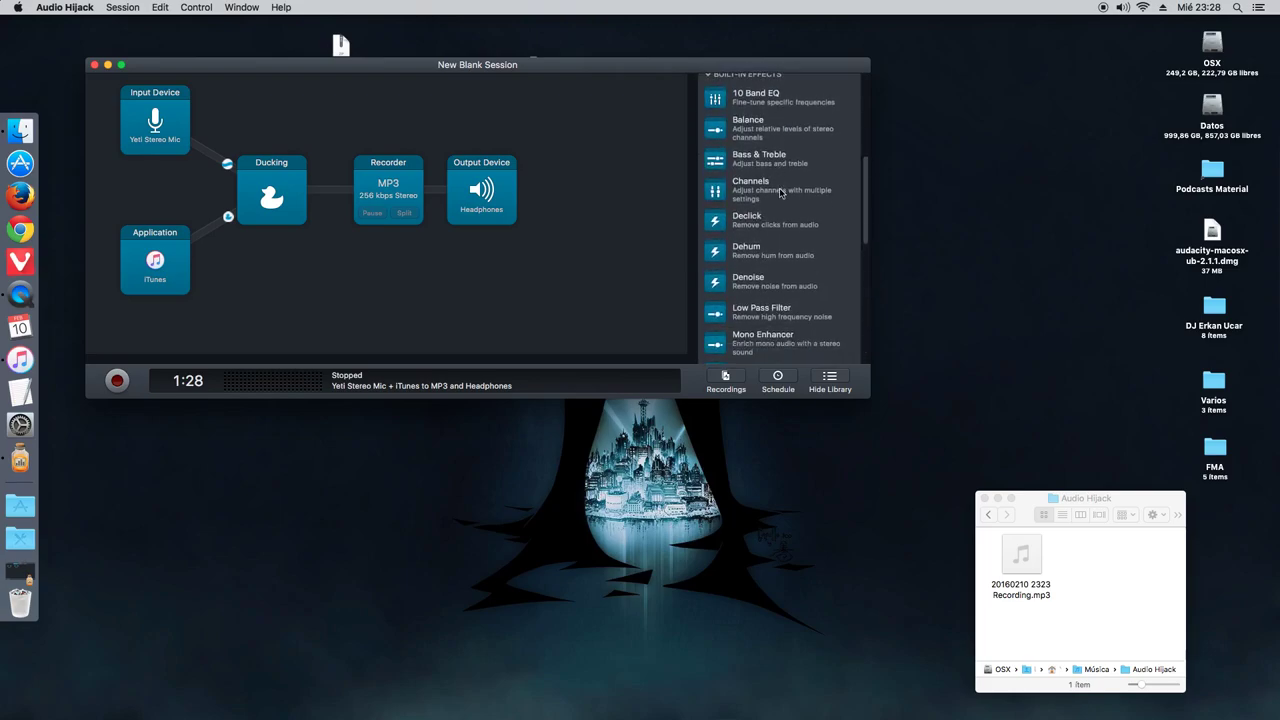
pyautogui.scroll(-1, 774, 268)
pyautogui.scroll(-4, 775, 268)
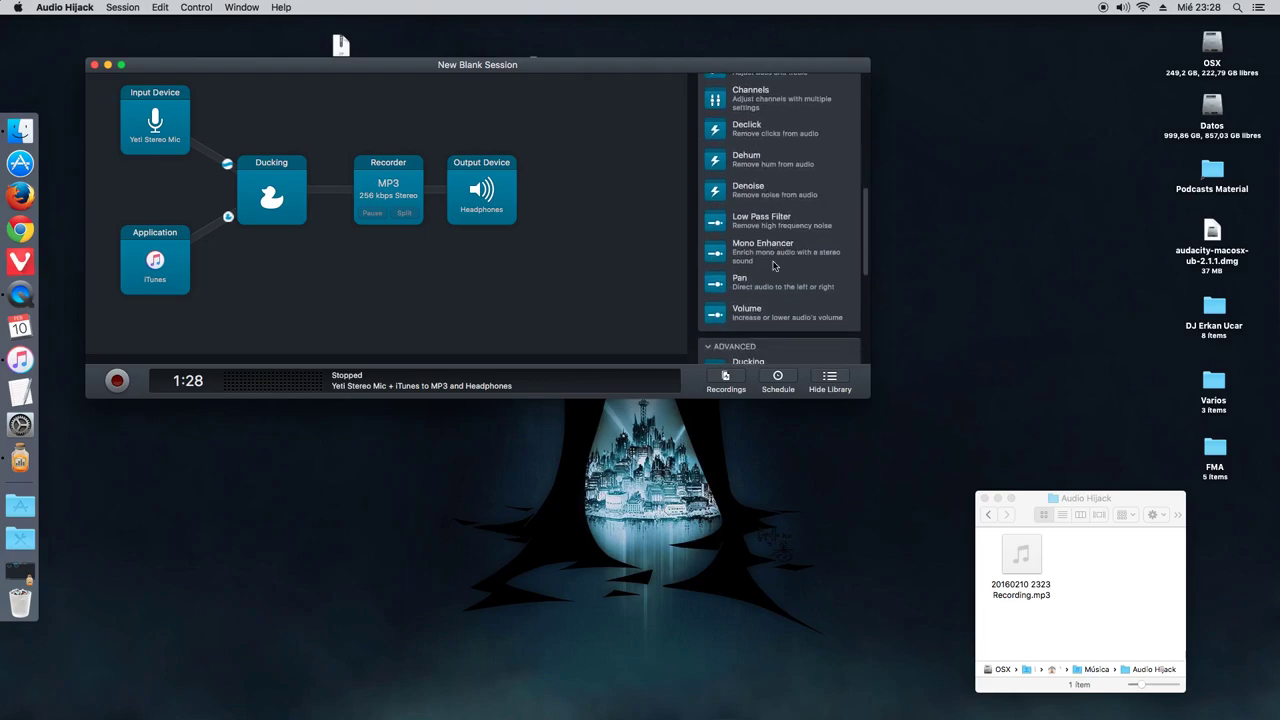
pyautogui.scroll(10, 714, 158)
pyautogui.click(714, 178)
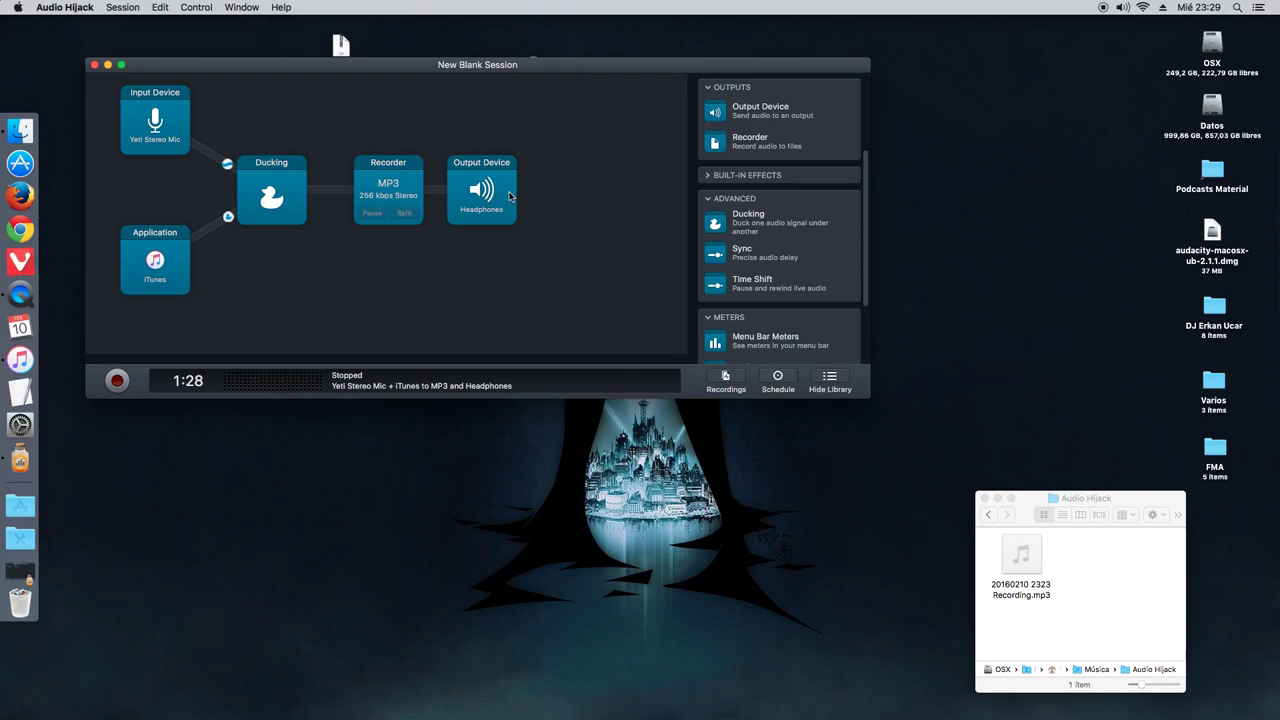
# Record the session while playing Diversity in iTunes at a higher volume, finishing by pausing playback and stopping the recording.
pyautogui.click(117, 382)
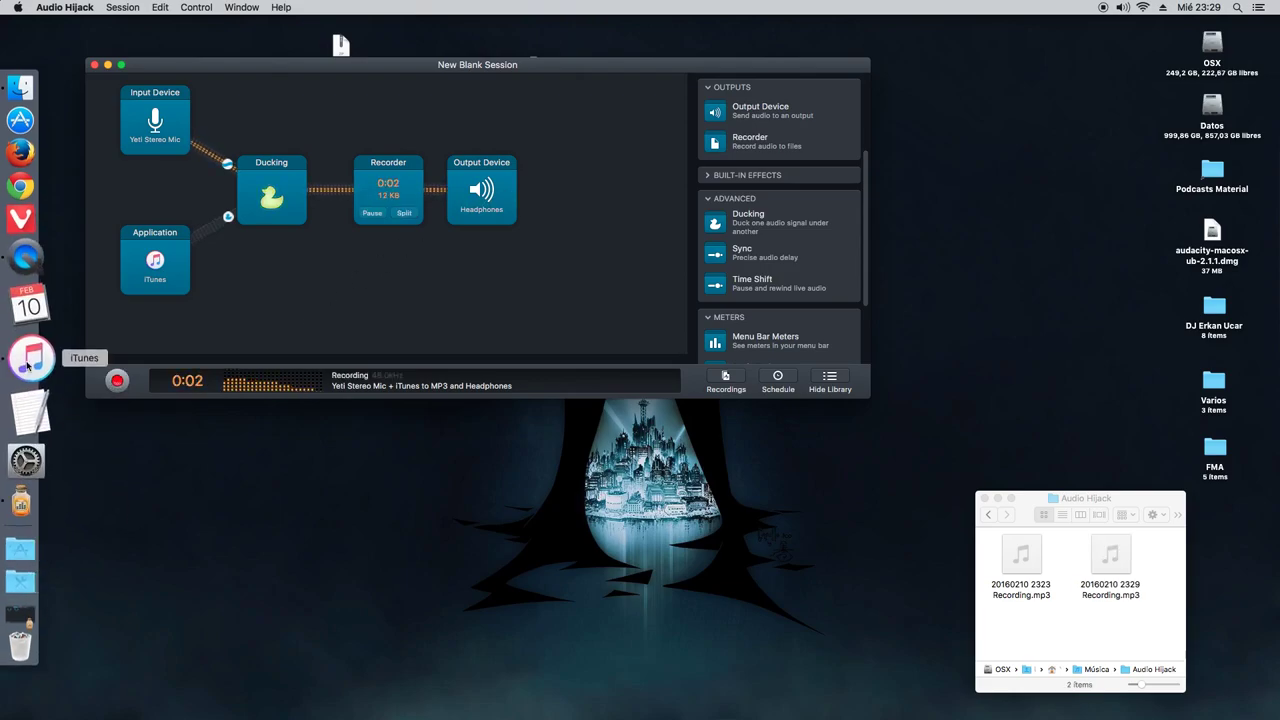
pyautogui.click(27, 350)
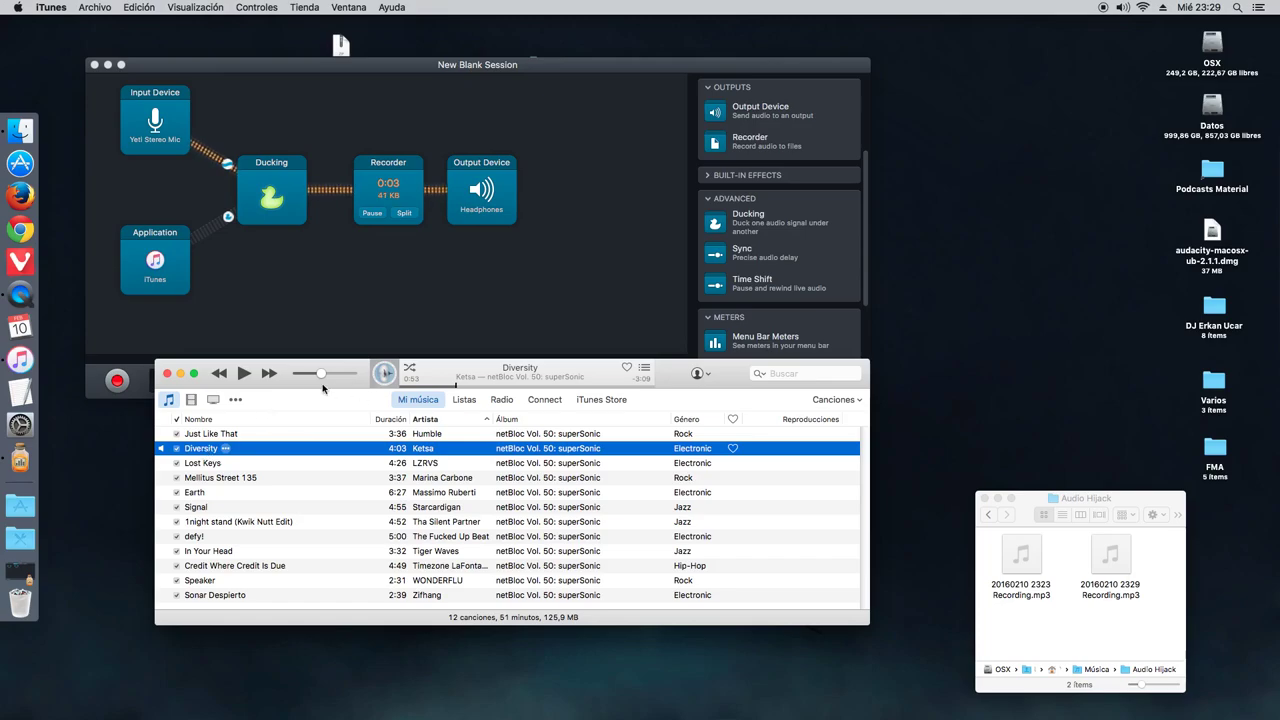
pyautogui.click(243, 374)
pyautogui.moveTo(204, 368); pyautogui.dragTo(182, 472)
pyautogui.moveTo(298, 478); pyautogui.dragTo(325, 479)
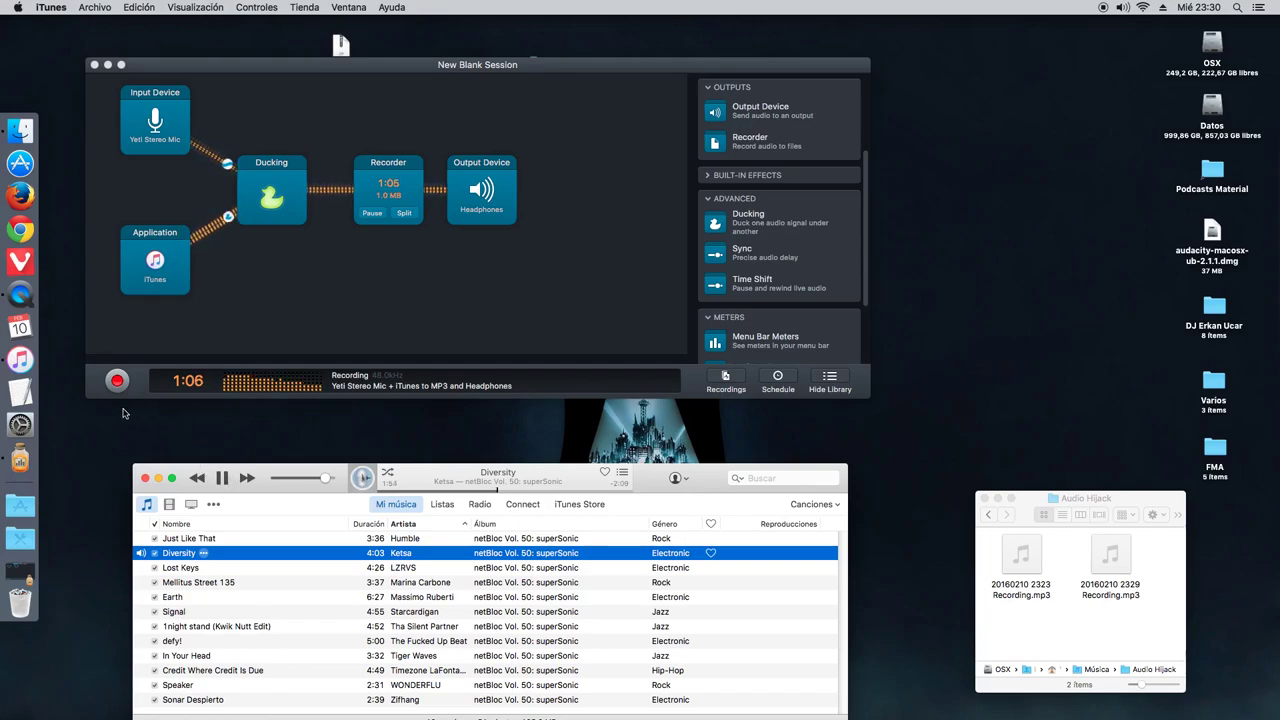
pyautogui.click(222, 479)
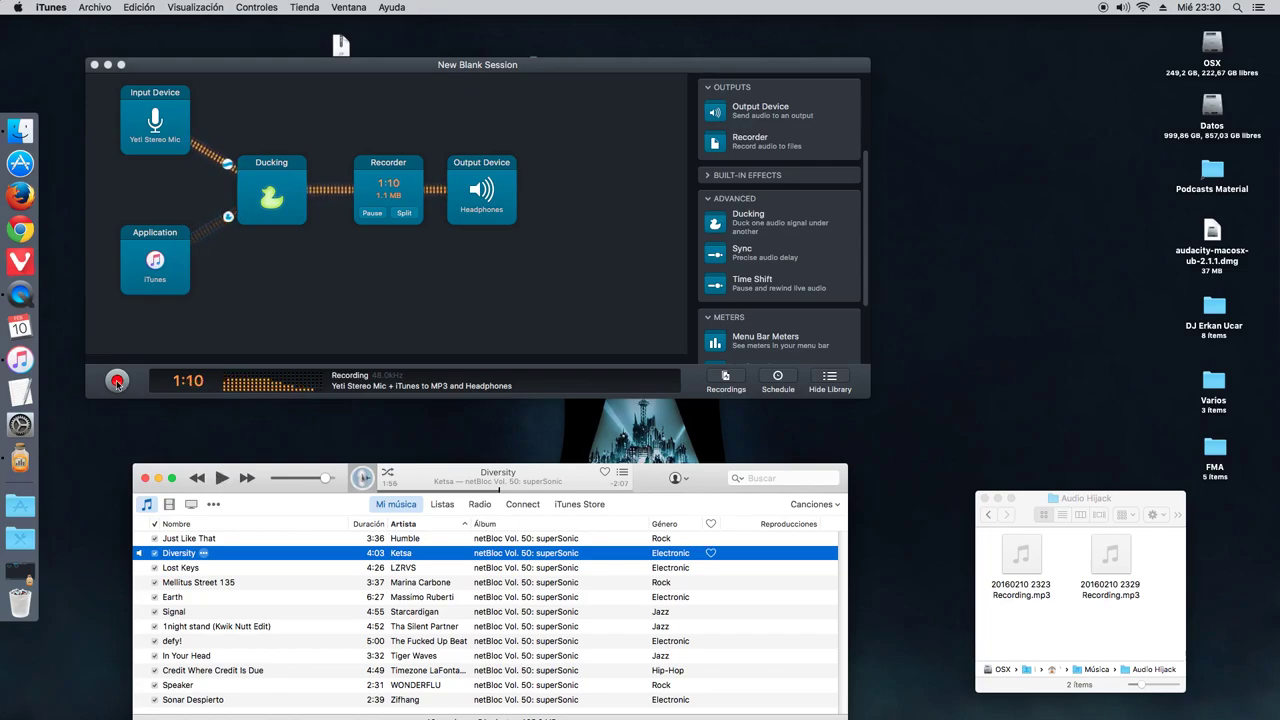
pyautogui.click(117, 381)
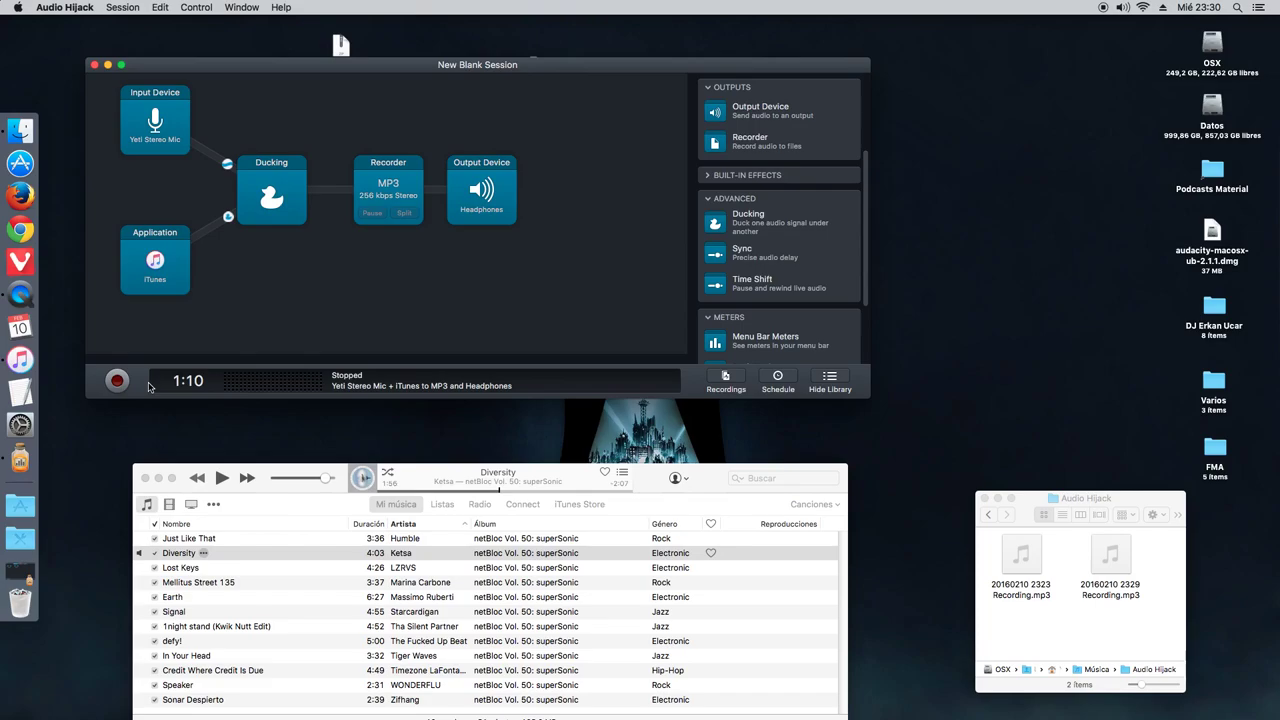
pyautogui.click(1111, 560)
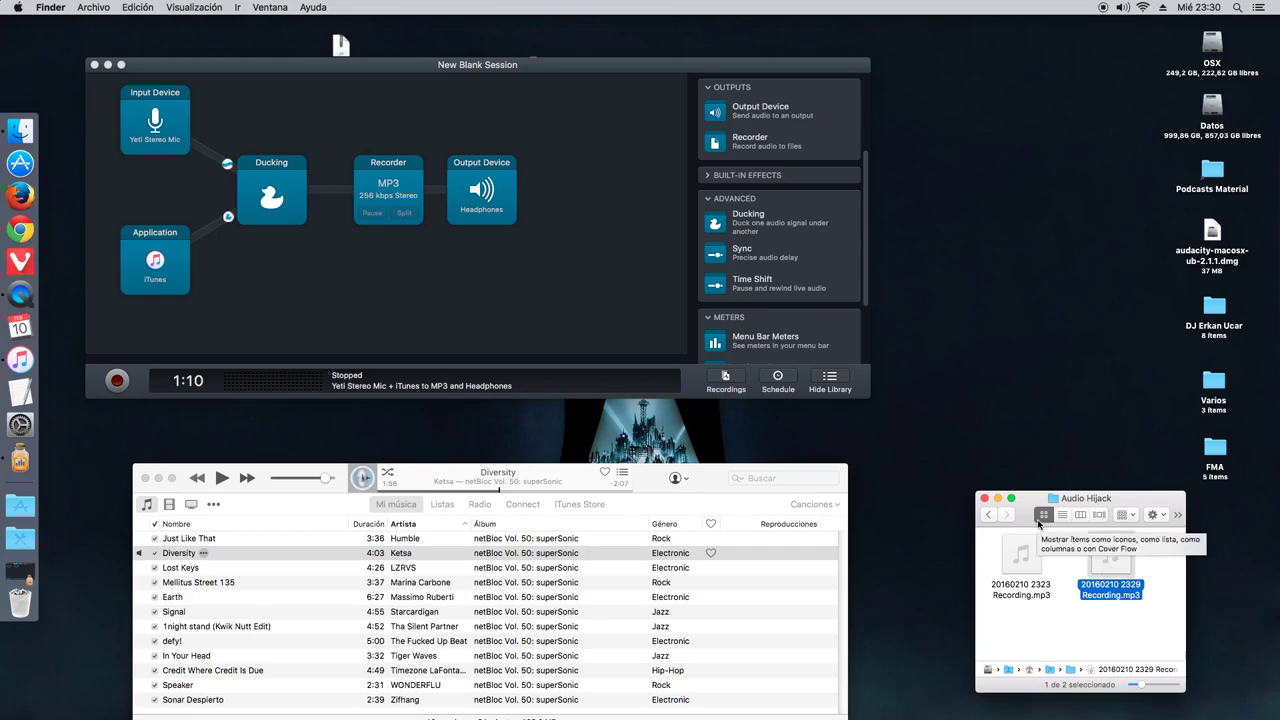
pyautogui.moveTo(1121, 571)
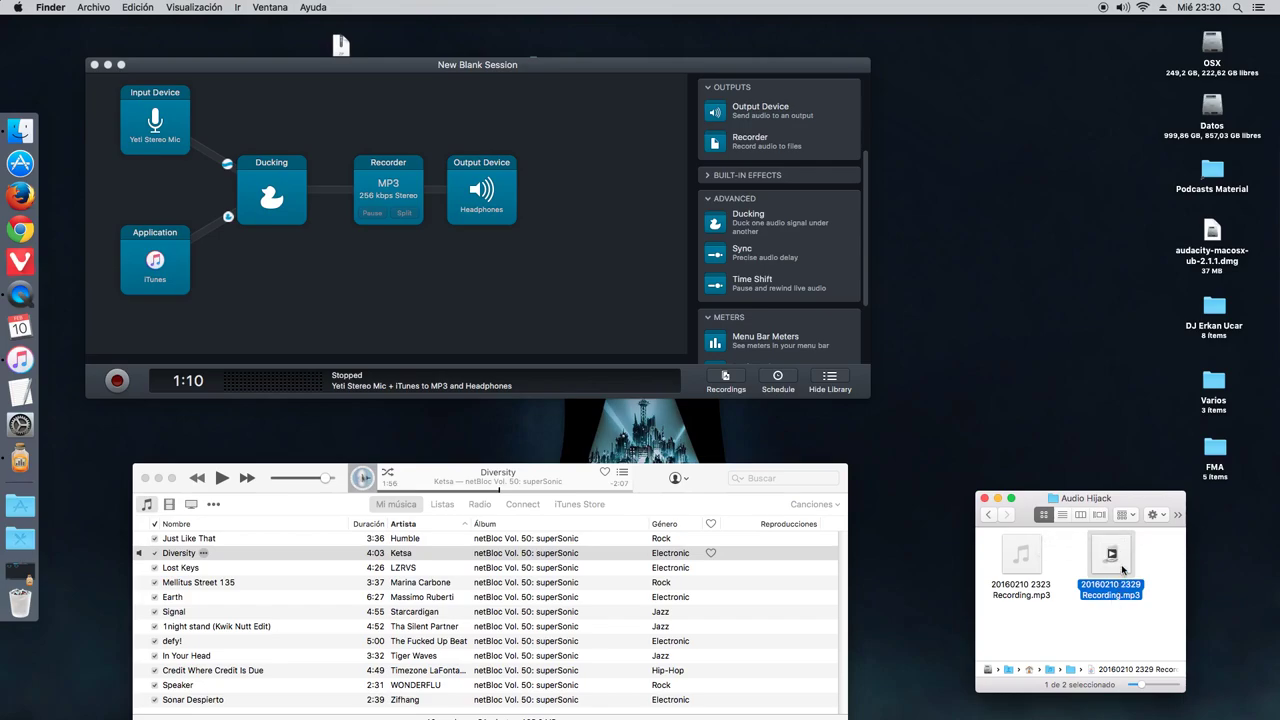
pyautogui.press('space')
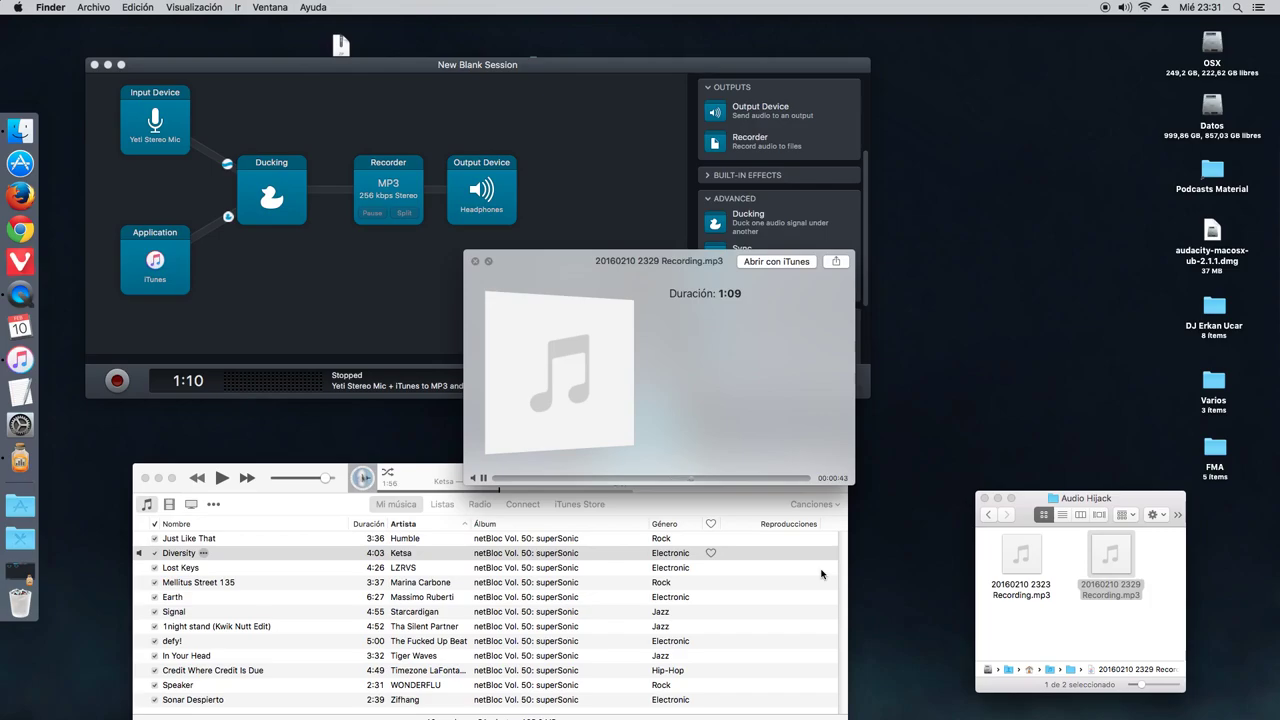
pyautogui.click(484, 480)
pyautogui.click(475, 261)
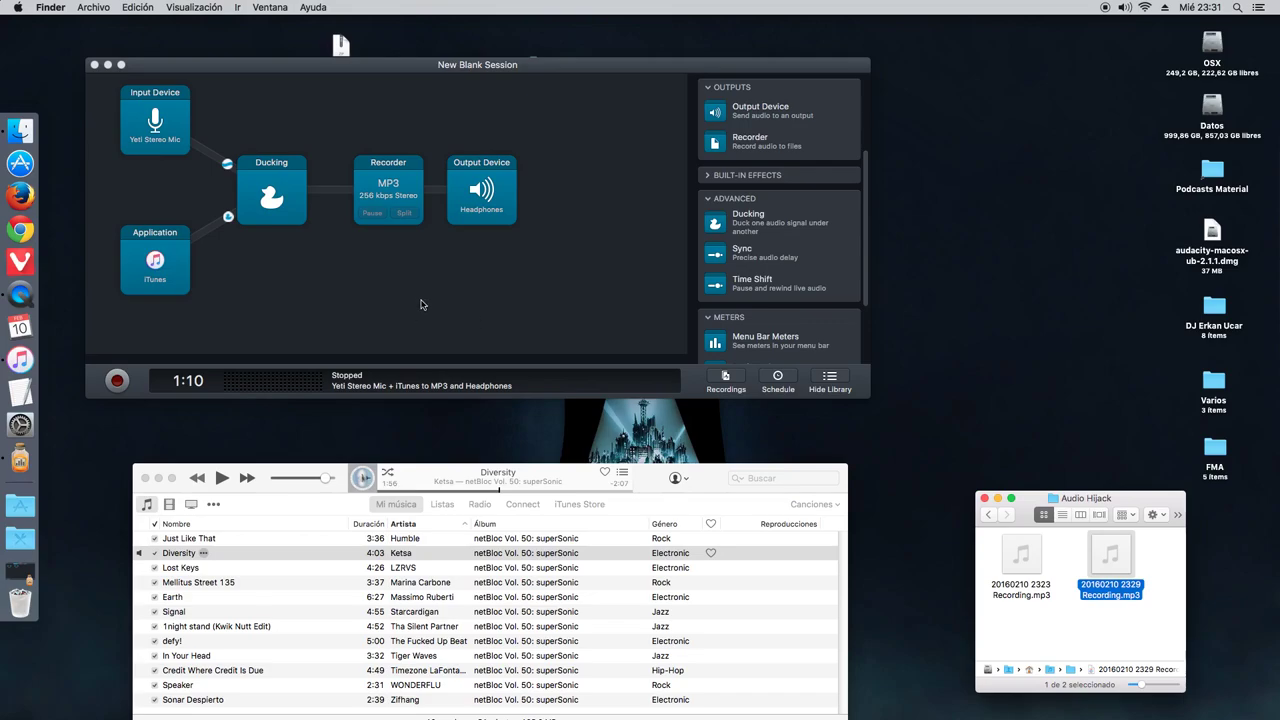
# Close the iTunes window and move the session window down to clear the desktop files above it.
pyautogui.click(350, 67)
pyautogui.moveTo(350, 67); pyautogui.dragTo(344, 46)
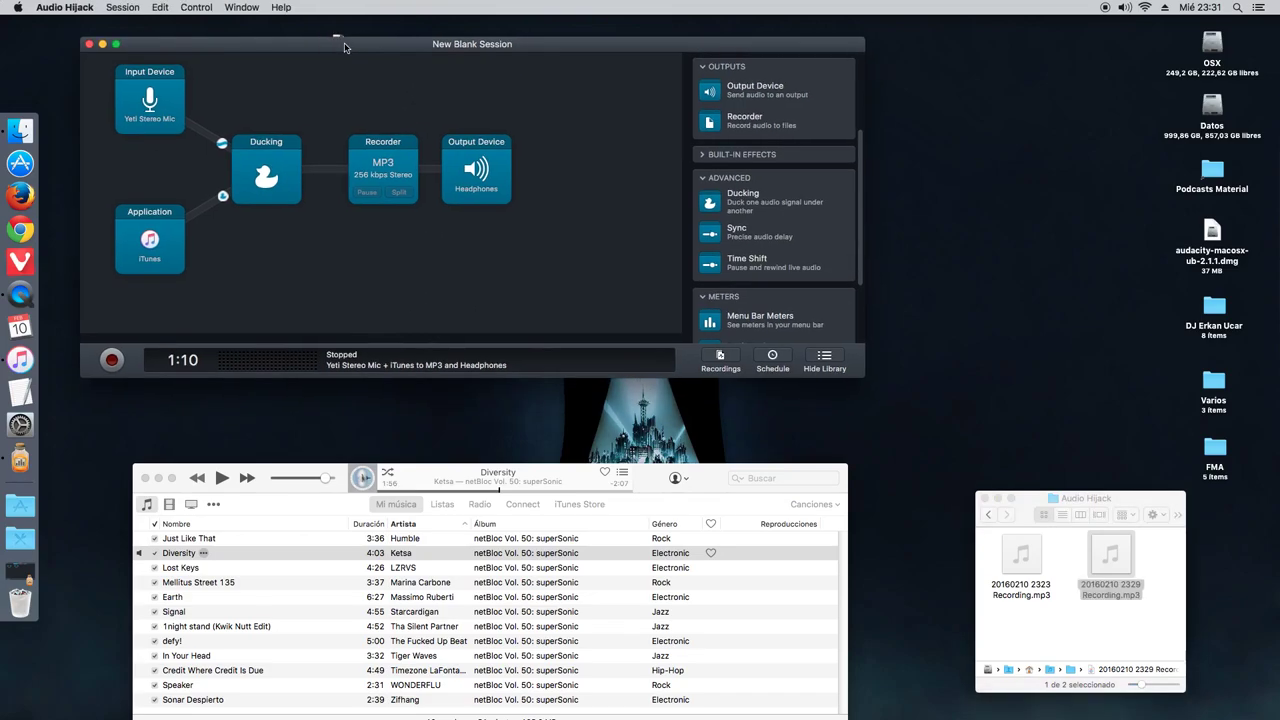
pyautogui.moveTo(328, 44); pyautogui.dragTo(316, 34)
pyautogui.moveTo(286, 471); pyautogui.dragTo(259, 405)
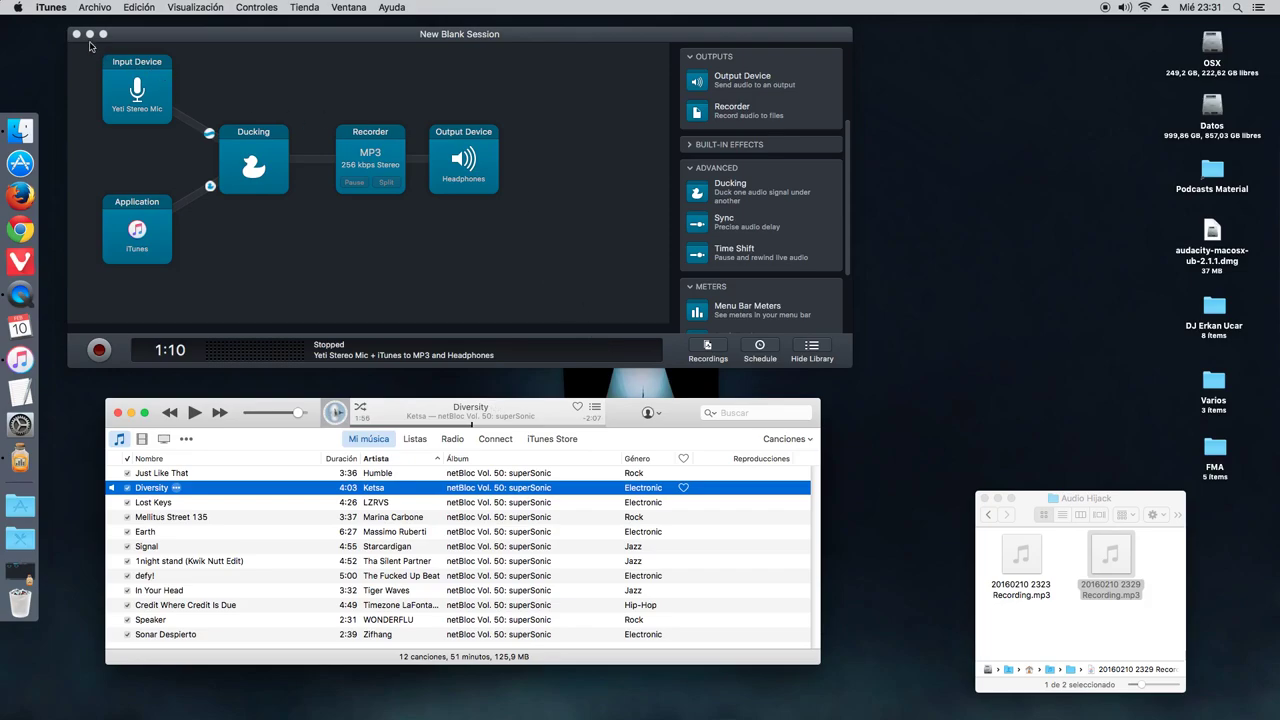
pyautogui.moveTo(266, 40); pyautogui.dragTo(300, 72)
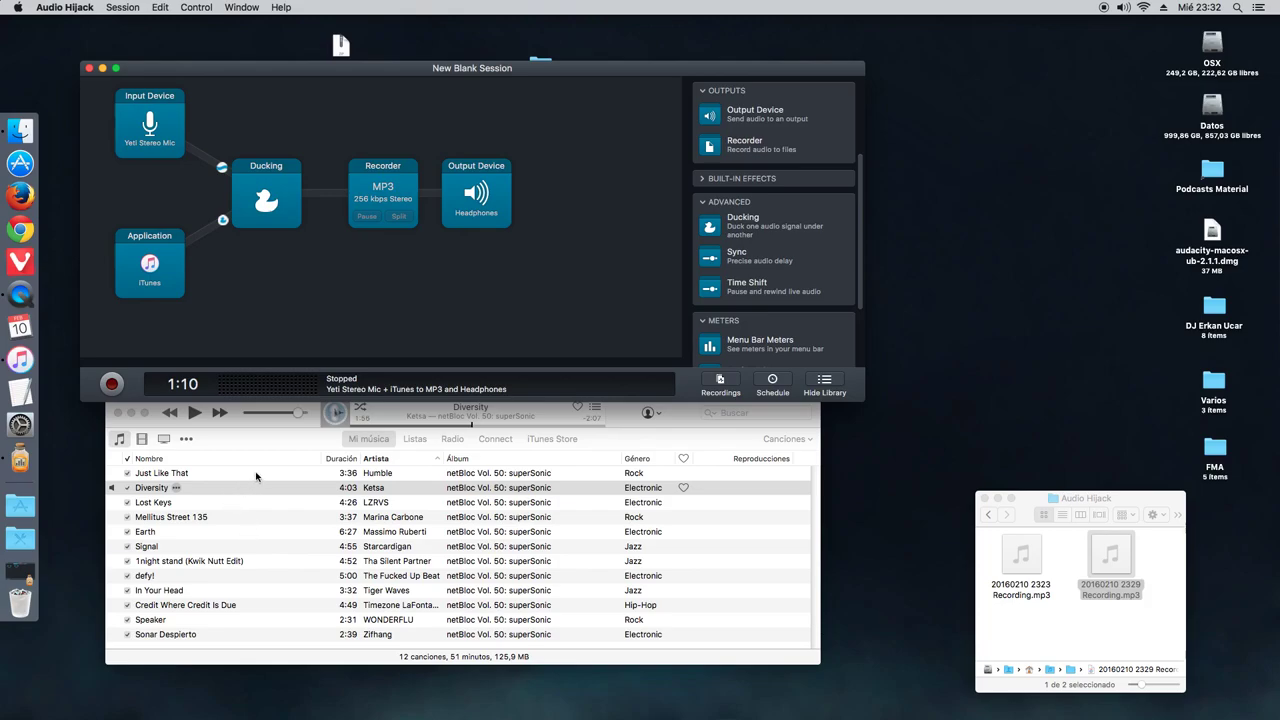
pyautogui.click(212, 662)
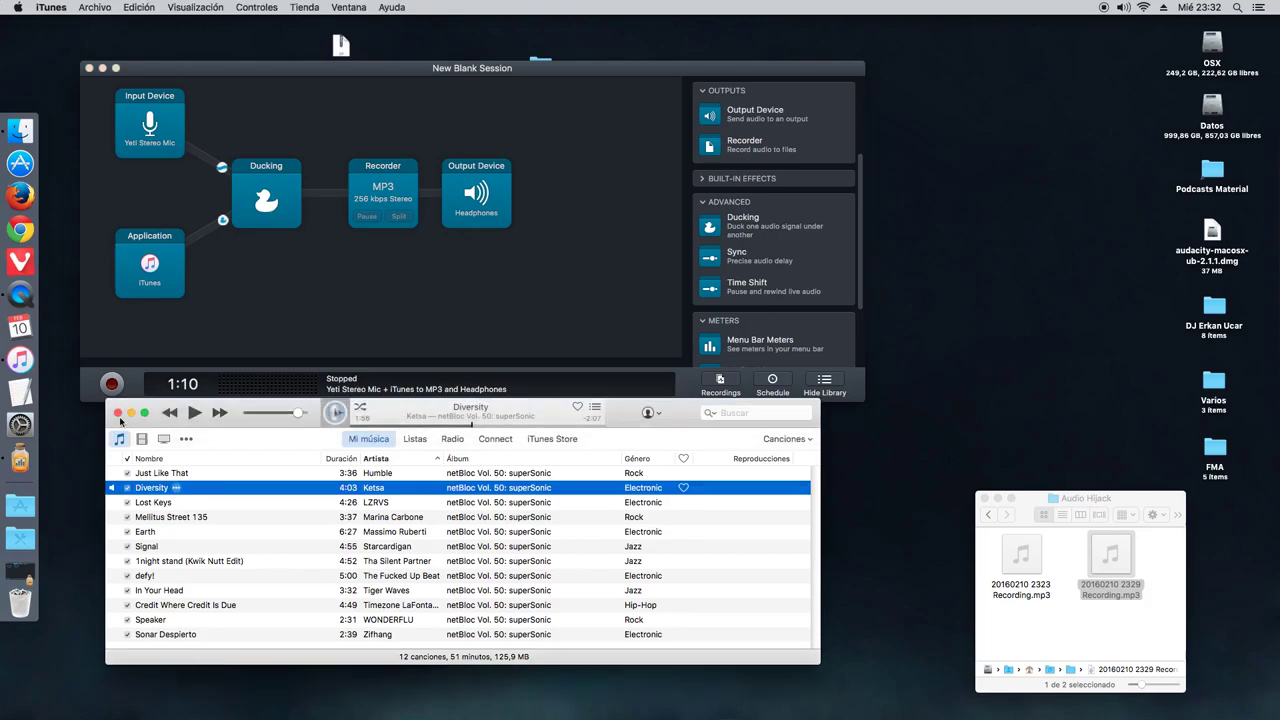
pyautogui.click(118, 413)
pyautogui.moveTo(289, 78); pyautogui.dragTo(307, 145)
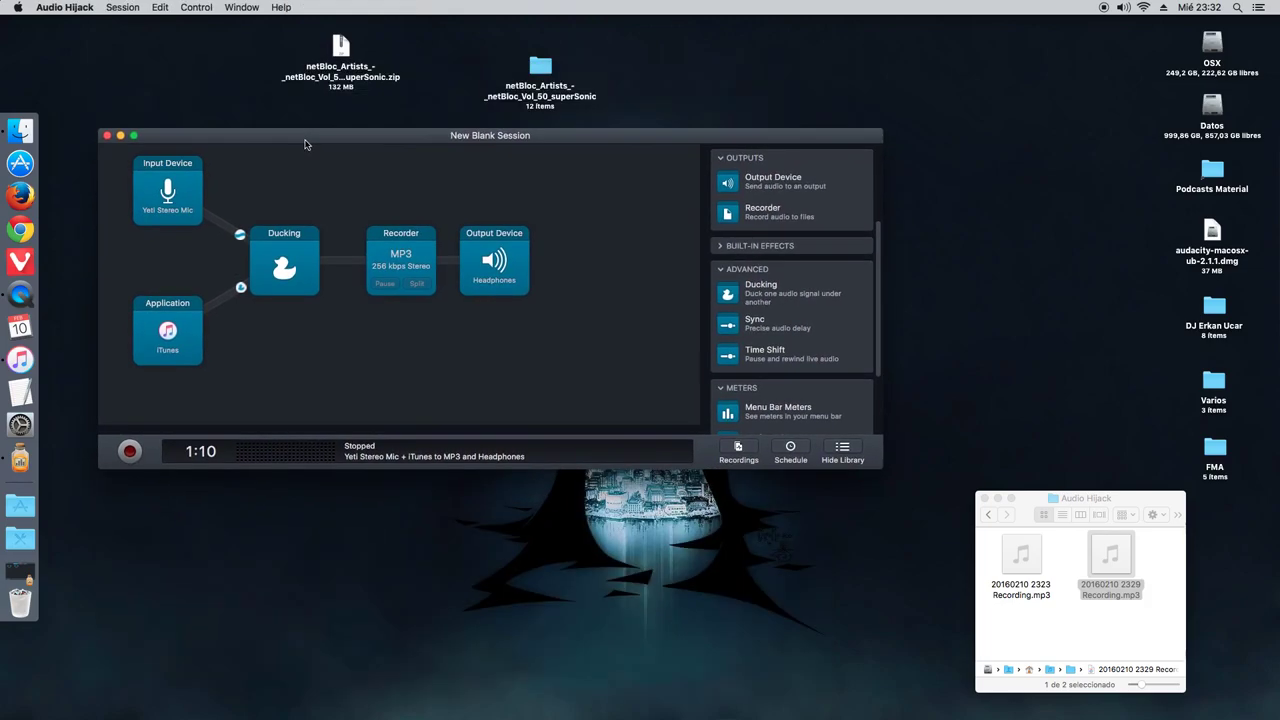